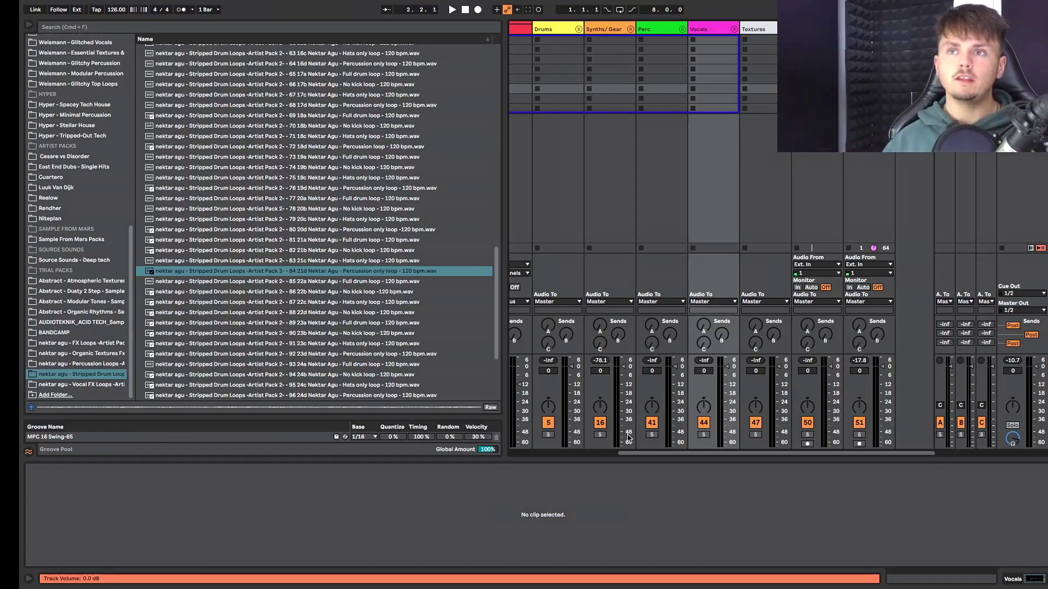
Step: Switch to Spotify, play the reference track Subbconscious at full volume and skip forward to listen to its different sections
key(ctrl+Left)
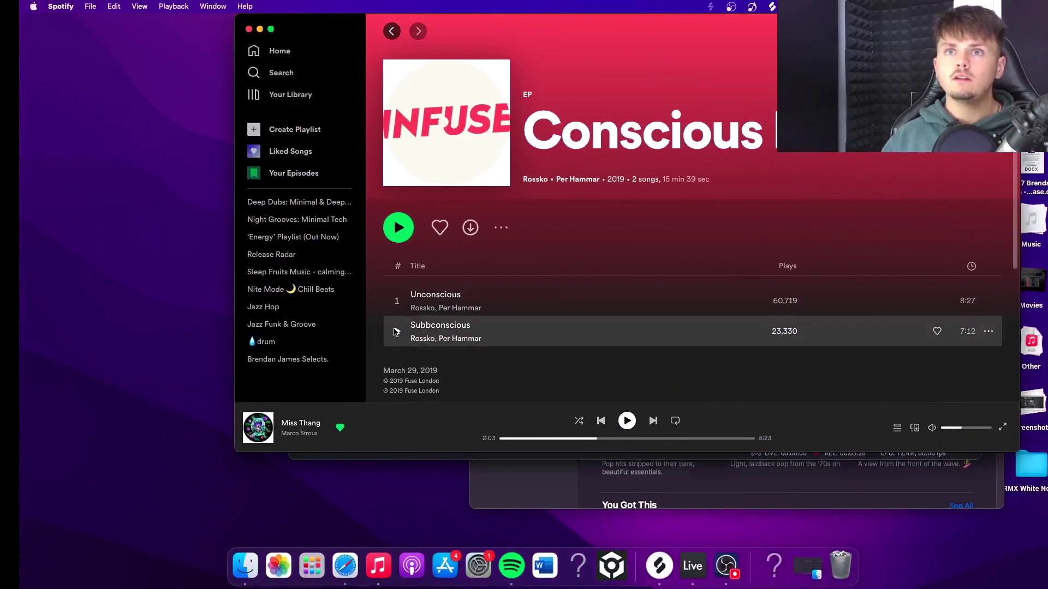
click(397, 332)
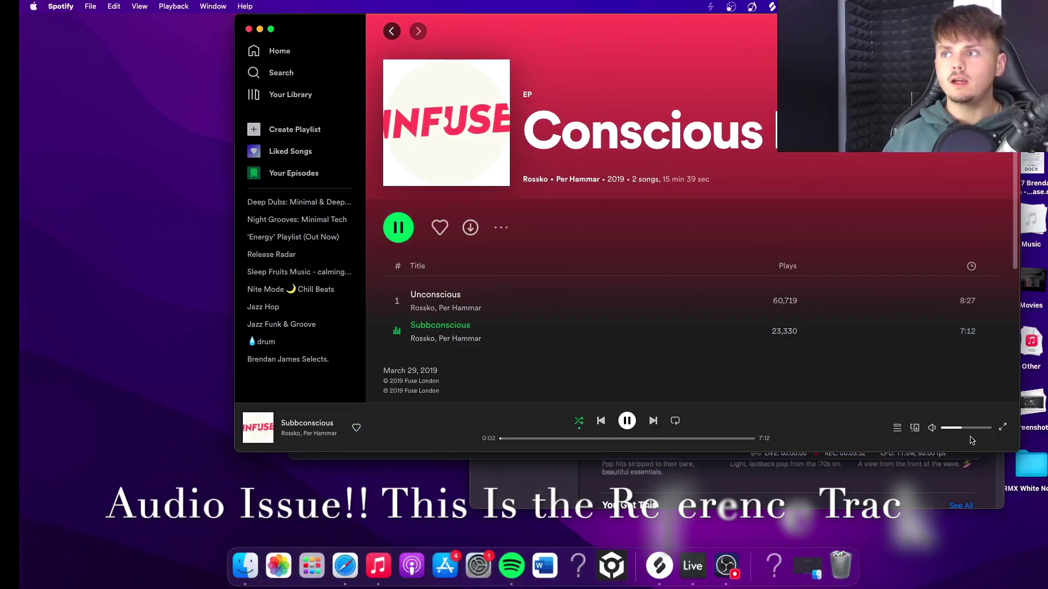
drag(962, 428, 993, 428)
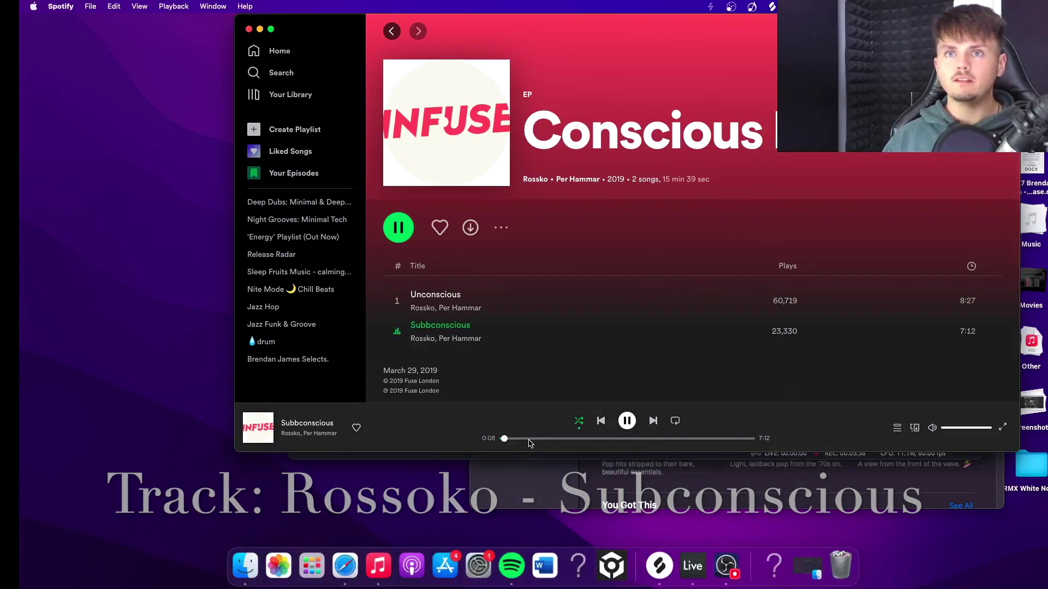
click(538, 438)
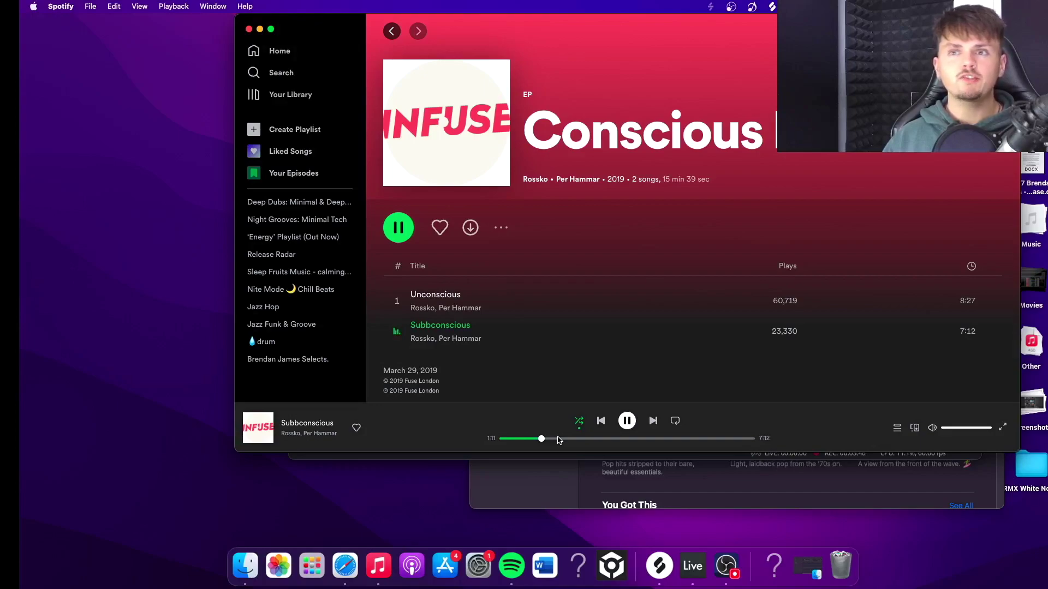
click(585, 439)
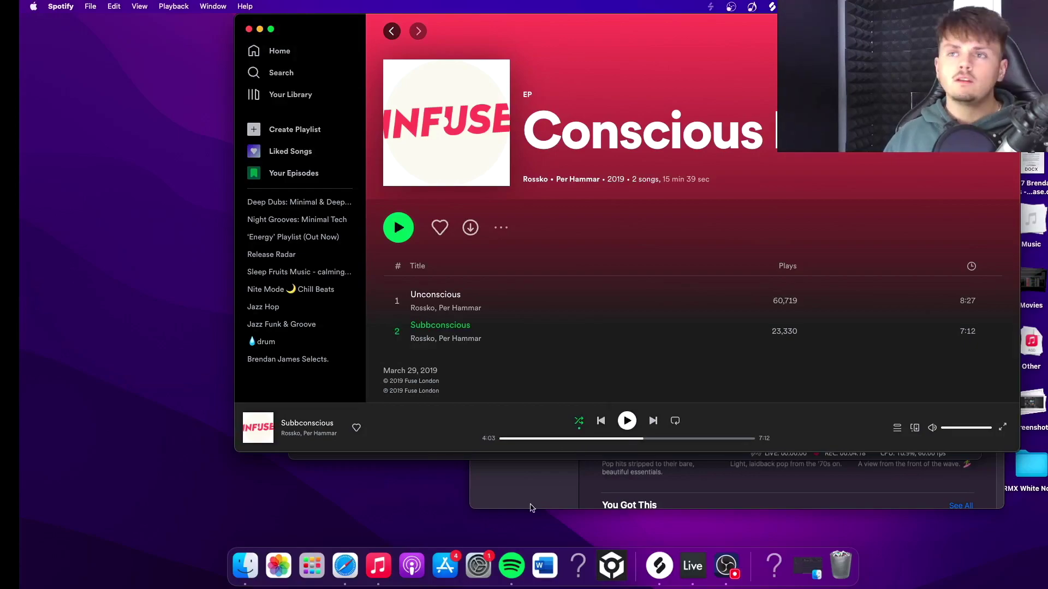
Step: Switch to the Music app and play the loaded Latmun b2b Wheats set as a second reference
click(526, 487)
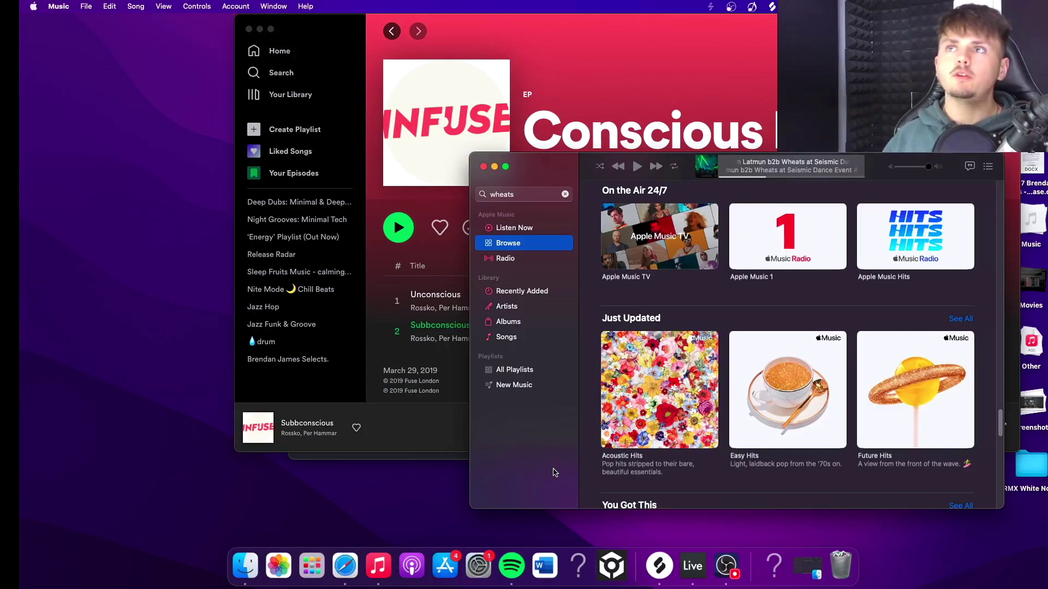
click(636, 166)
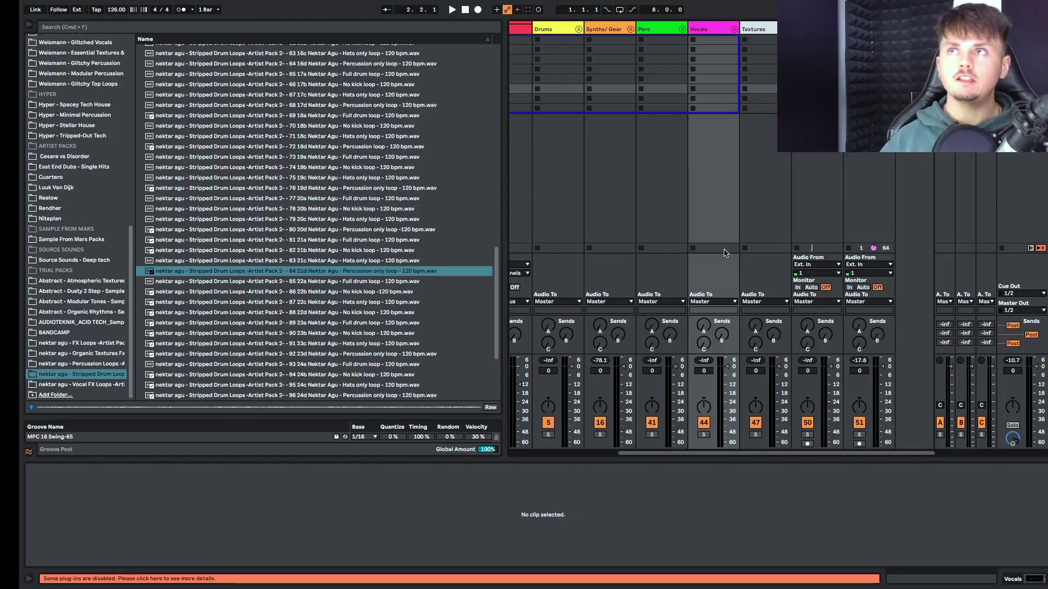
Step: Switch to Ableton Live and audition the imported loop clips on tracks 50 and 51
click(818, 88)
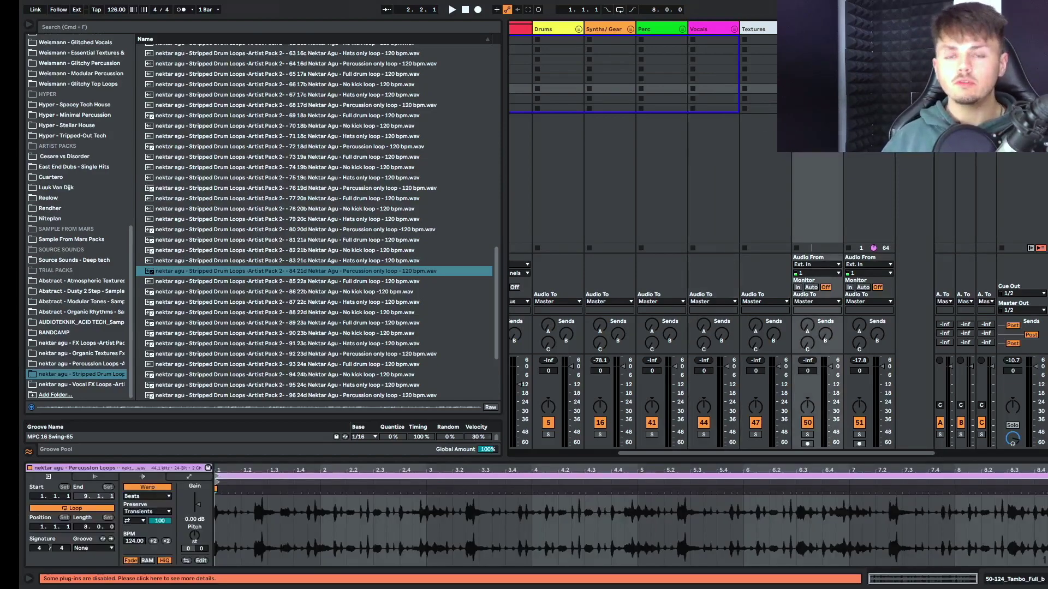
click(869, 88)
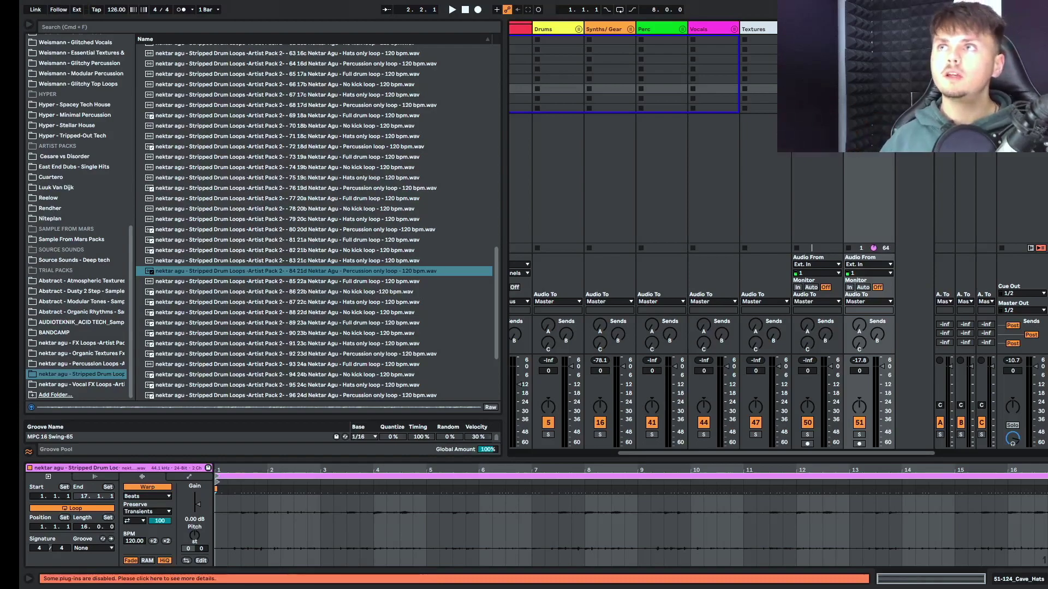
key(space)
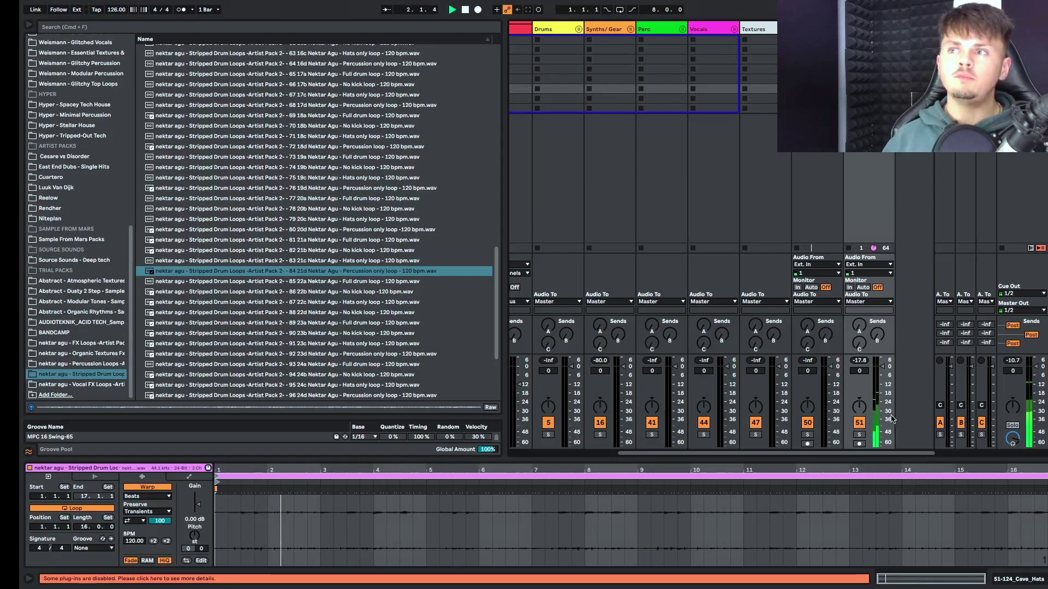
click(849, 69)
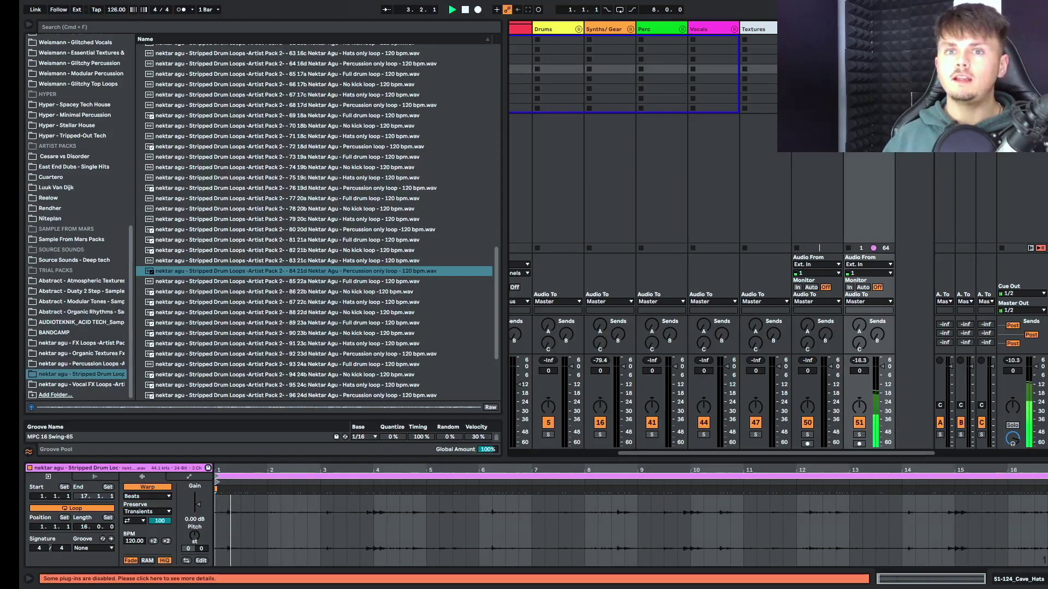
scroll(721, 234, left, 1)
scroll(720, 235, right, 1)
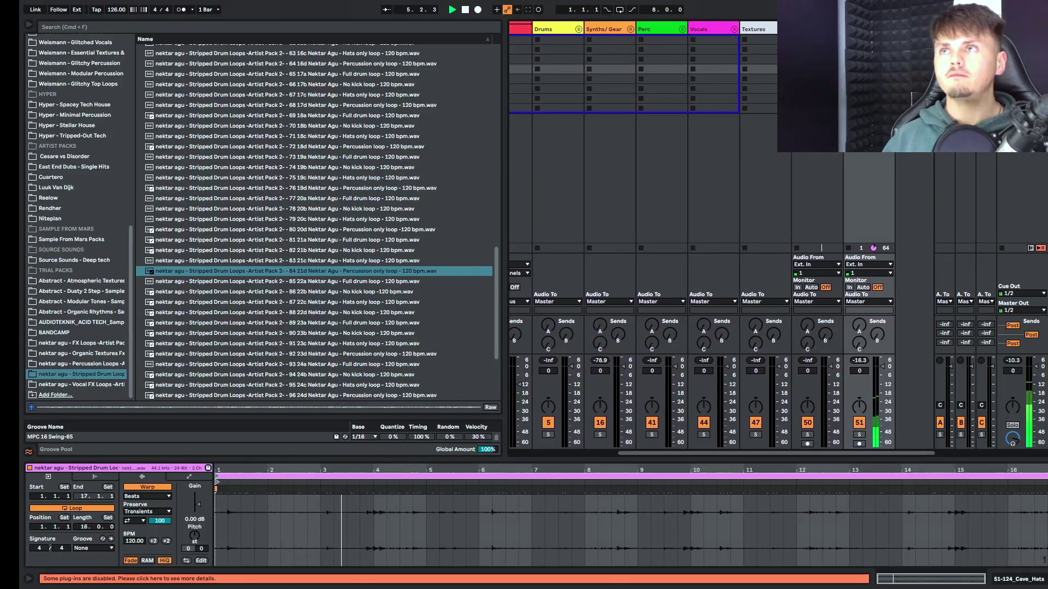
key(space)
click(848, 49)
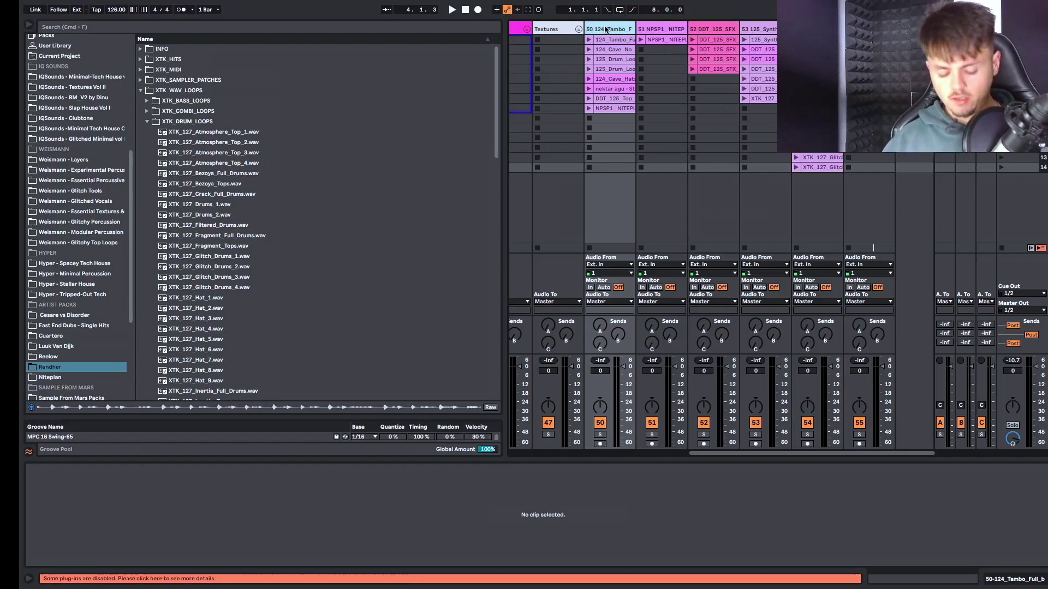
Step: Rename track 50 as Drums, and after playing the clip on track 51, rename that track as Vocals
key(super+r)
key(BackSpace)
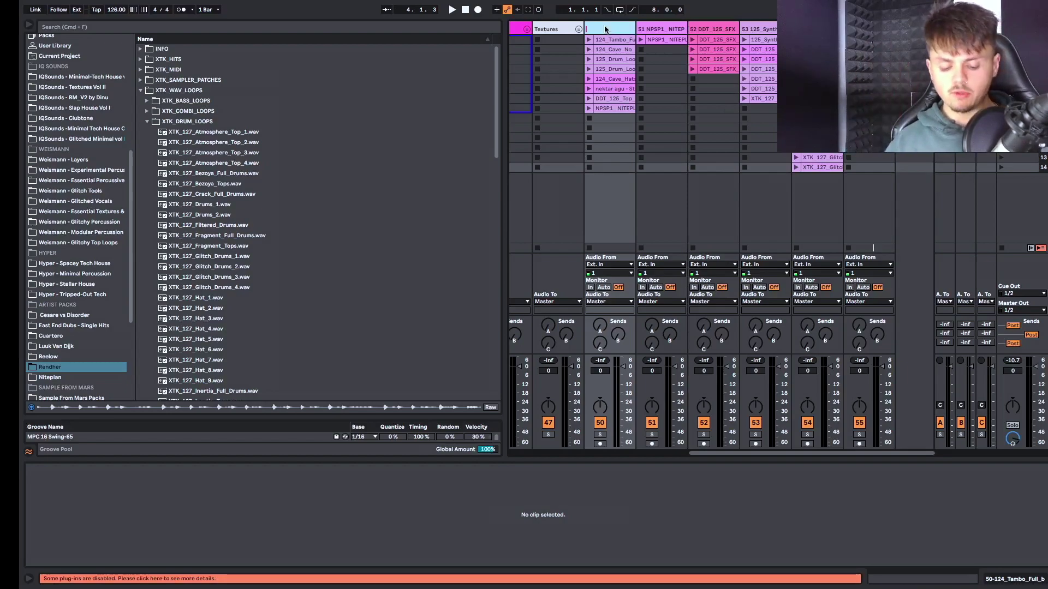
text(Drums)
key(Return)
click(649, 39)
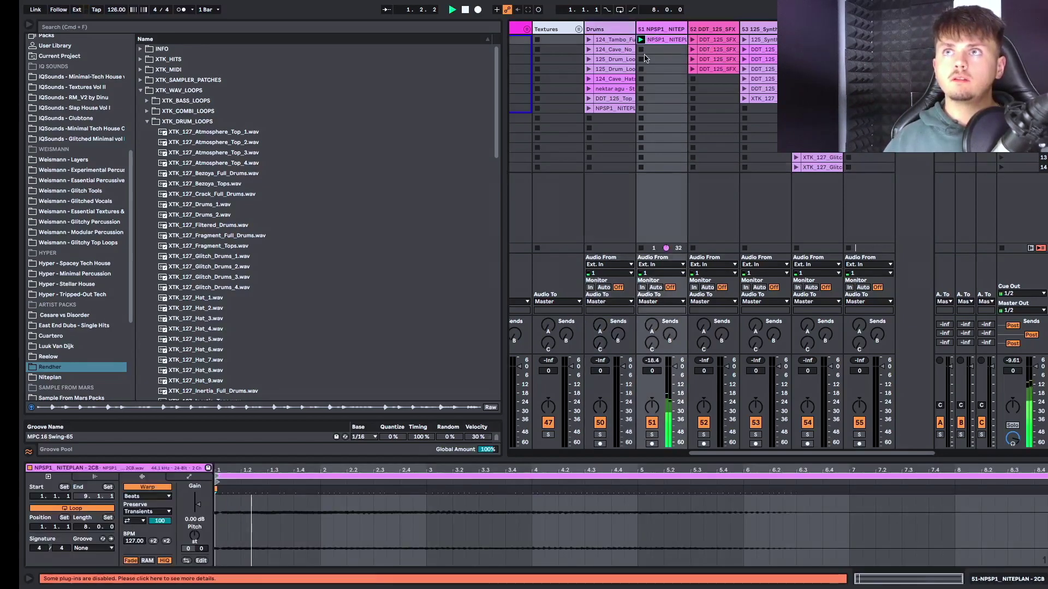
key(super+r)
text(Vo)
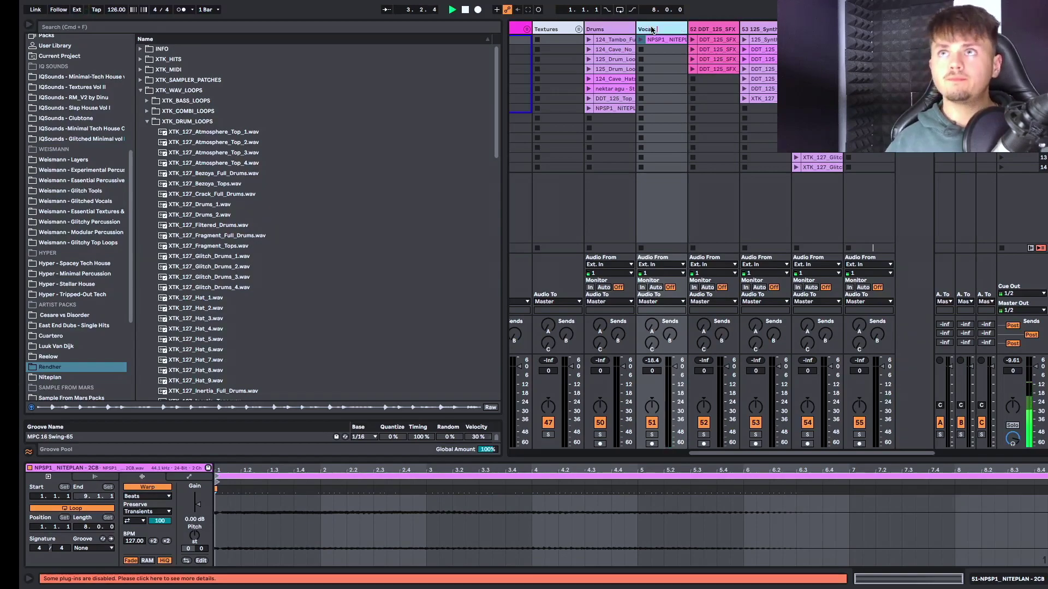
text(cals)
Step: Rename track 52 as SFX and track 53 as Synths
click(701, 39)
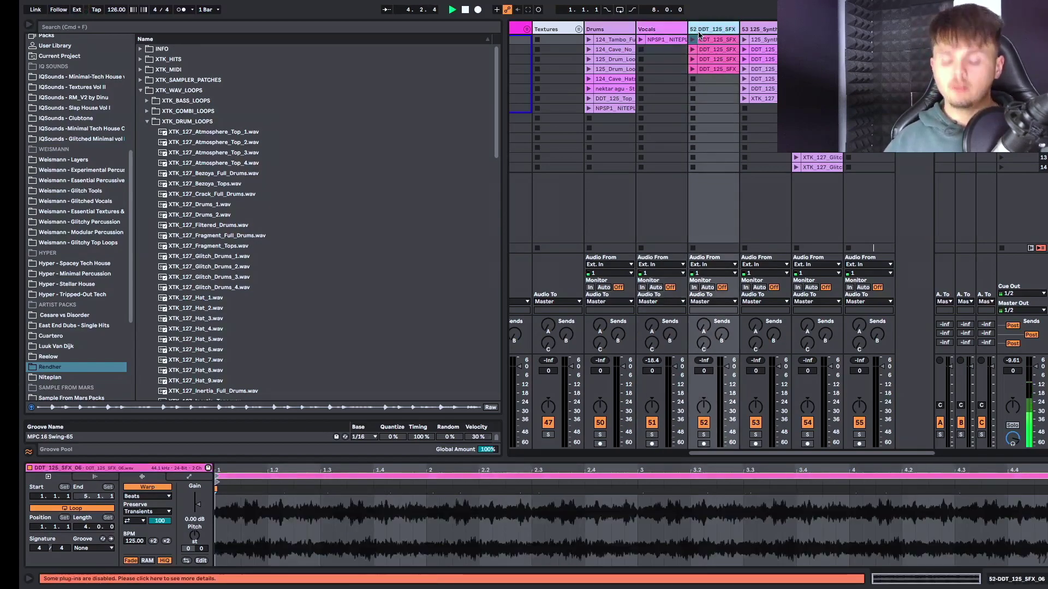
key(super+r)
text(SFX)
key(Return)
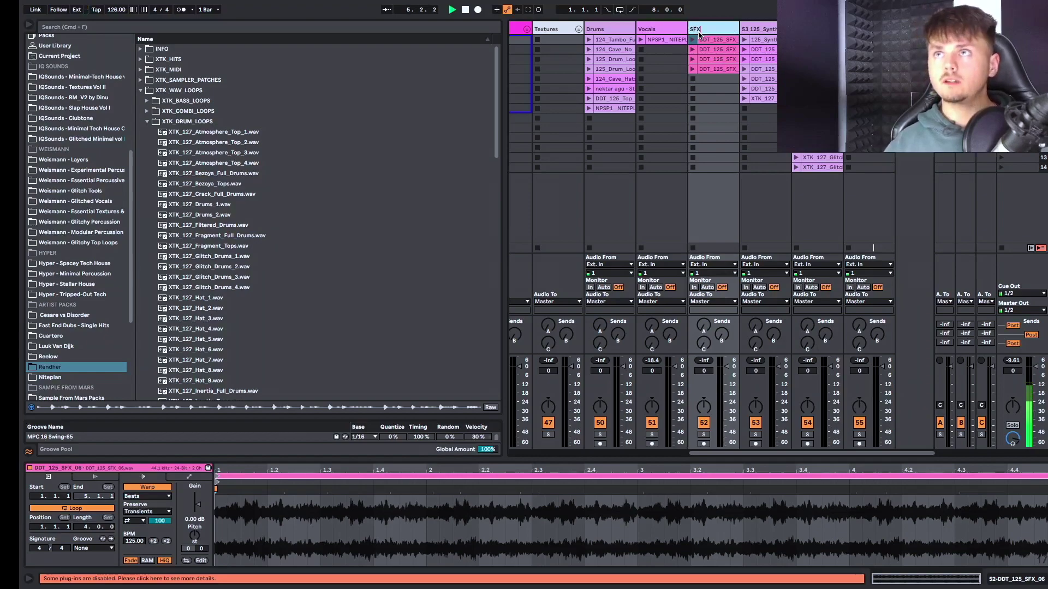
click(754, 41)
key(super+r)
text(Synth)
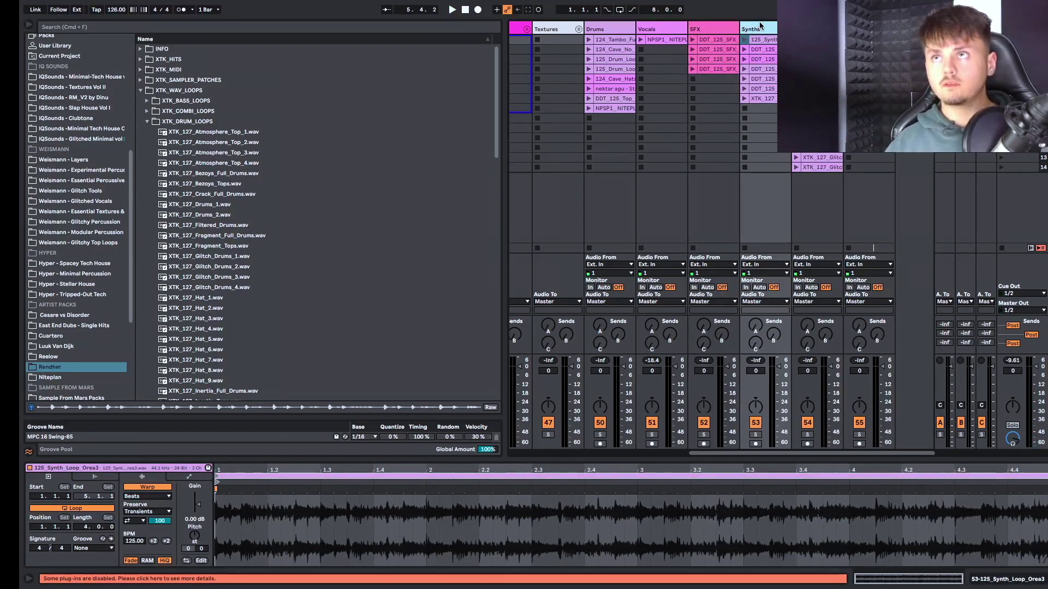
Step: Check the first clips on tracks 54 and 55 and rename track 55 as Bass
click(814, 40)
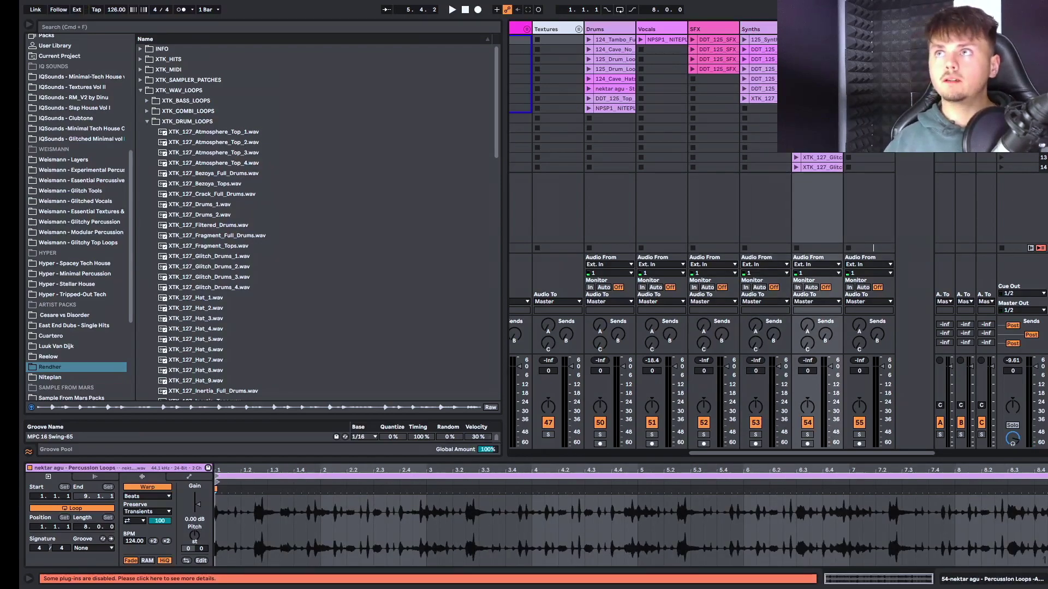
click(849, 40)
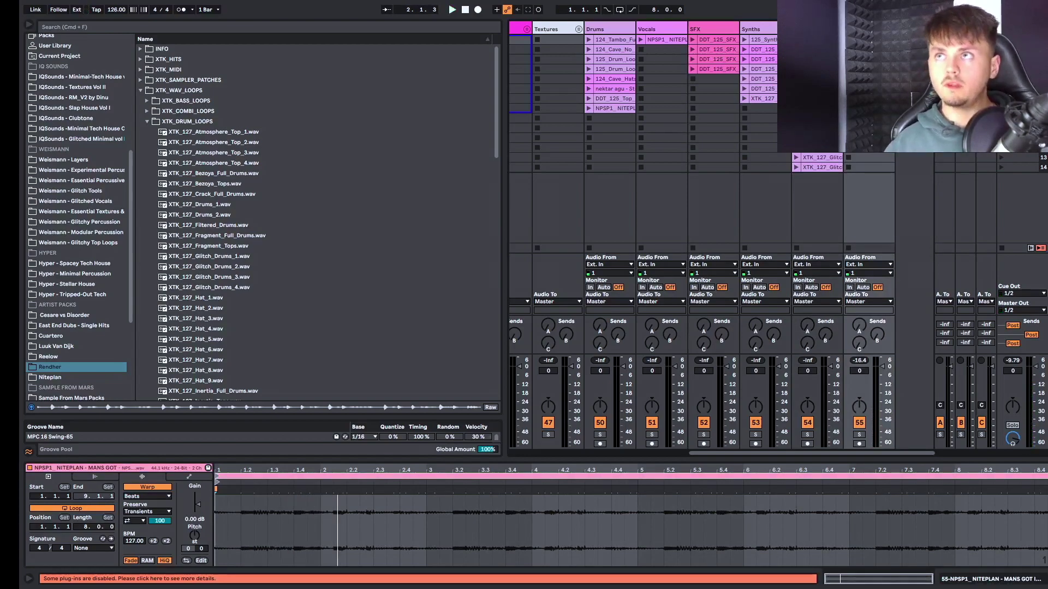
key(Return)
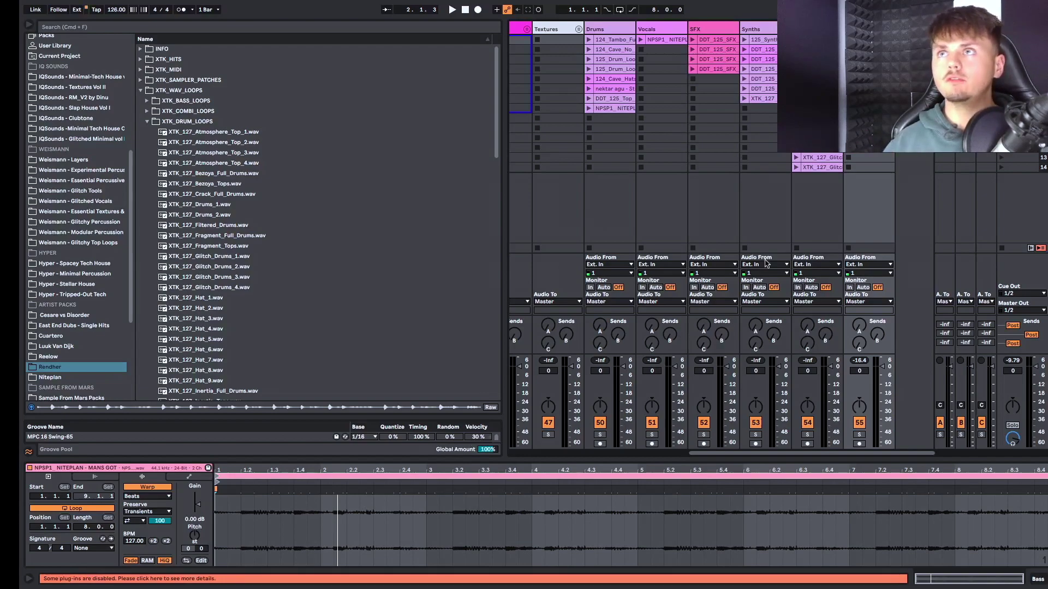
Step: Audition the Synths clips DDT_125_Percussion_07, DDT_125_Synth_16 and DDT_125_Percussion_21, replaying the last one several times
click(745, 68)
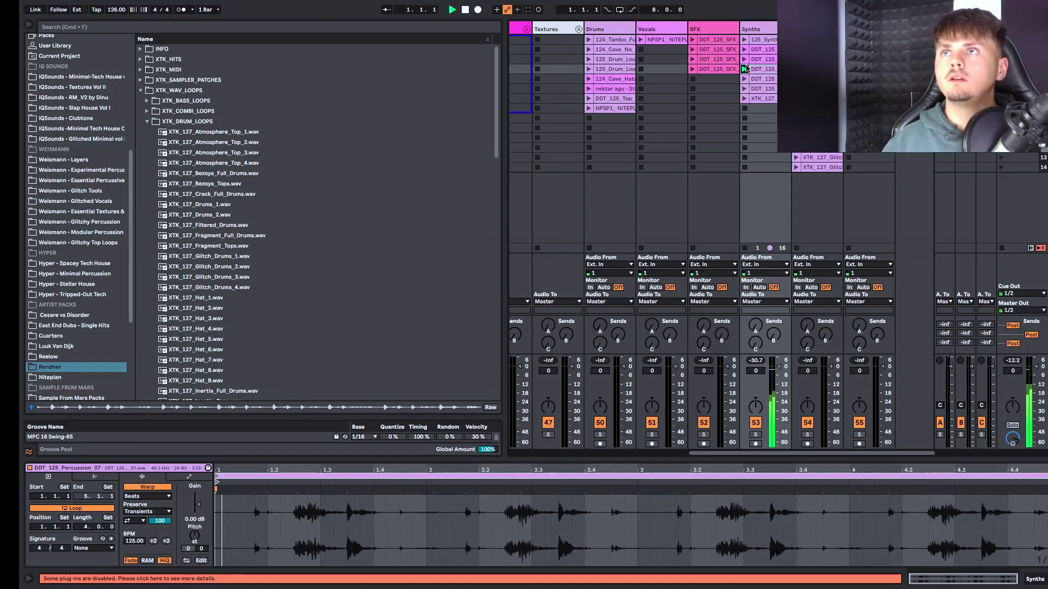
click(744, 59)
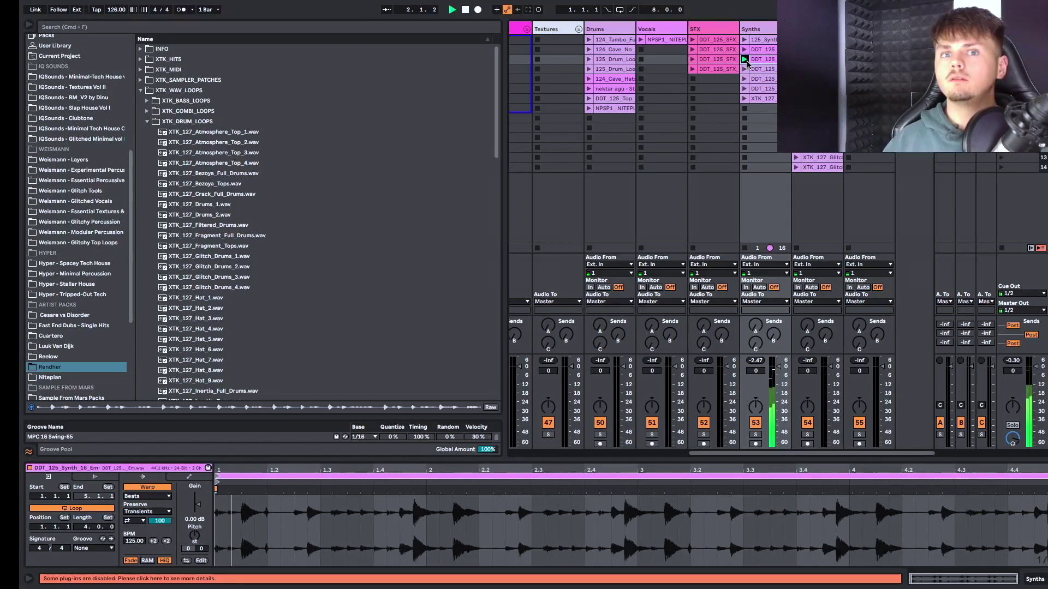
click(744, 79)
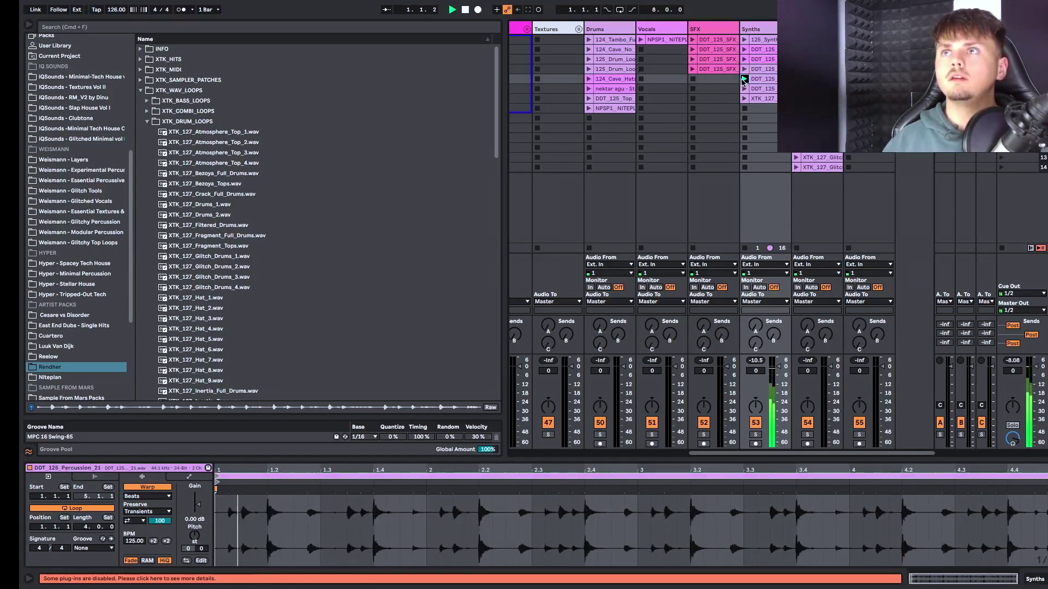
key(space)
key(space)
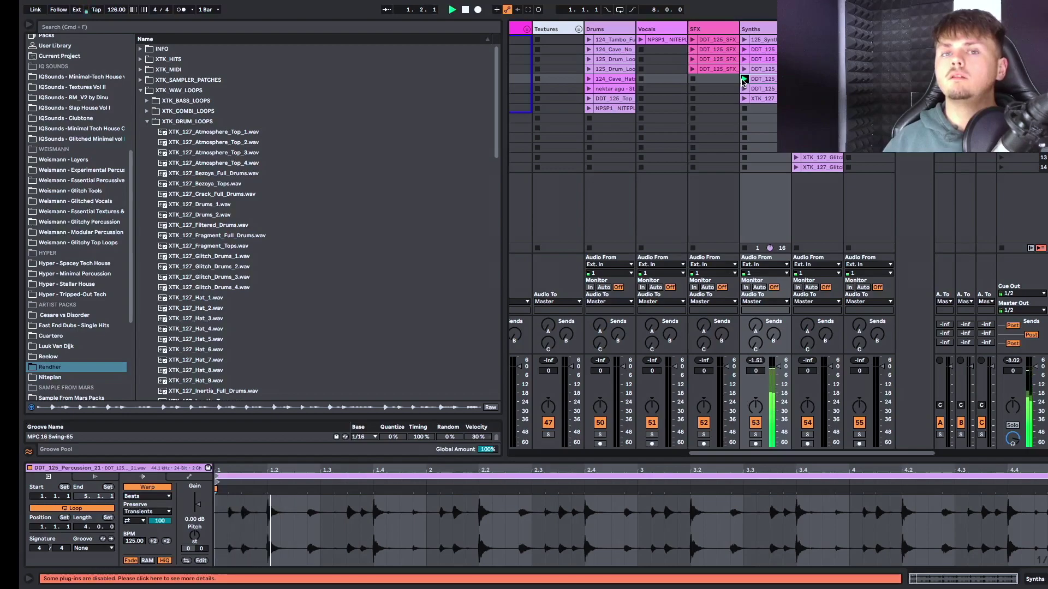
key(space)
key(space)
scroll(731, 111, left, 1)
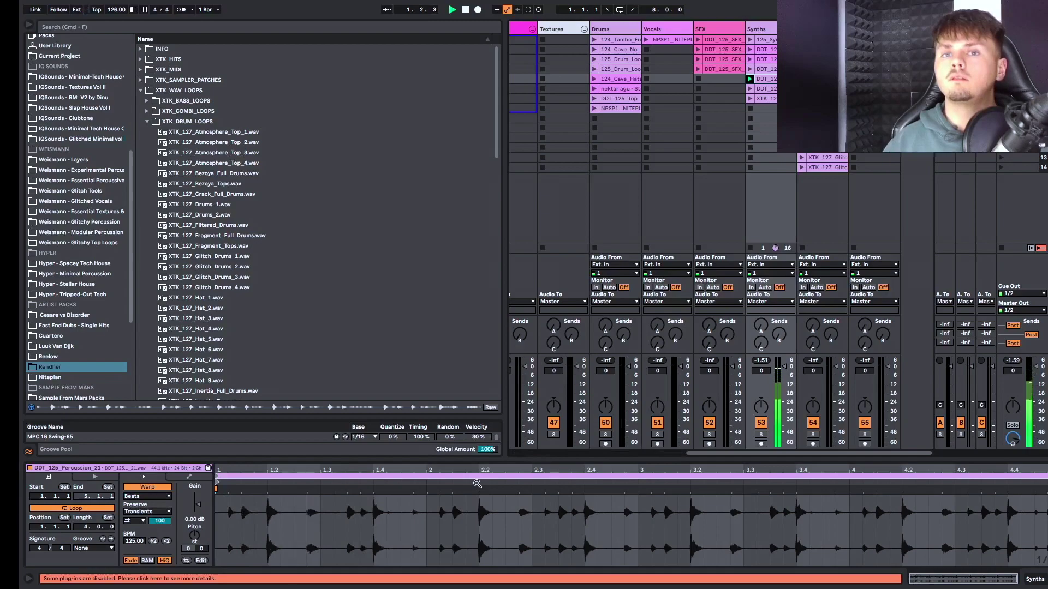
key(space)
key(space)
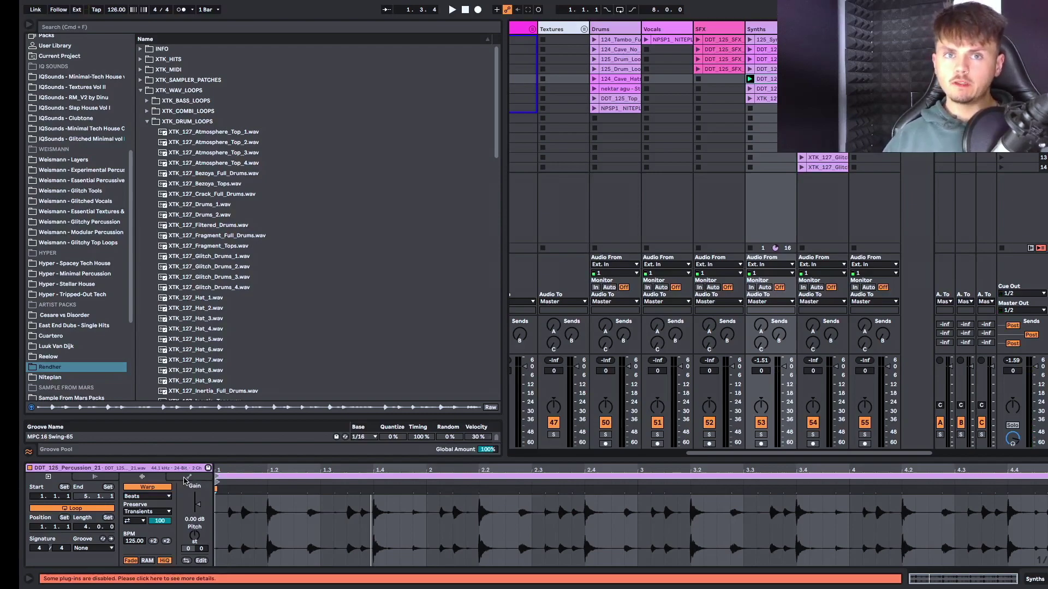
Step: In DDT_125_Percussion_21's gain envelope, silence the hit from just before 1.2 to 1.2.4, and play the clip
click(185, 478)
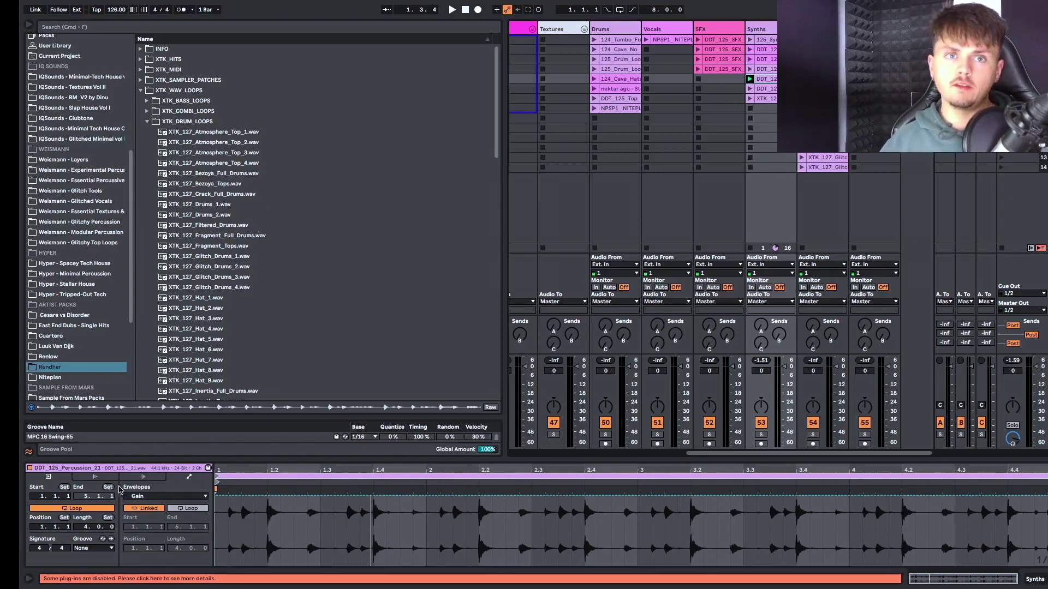
drag(281, 495, 308, 500)
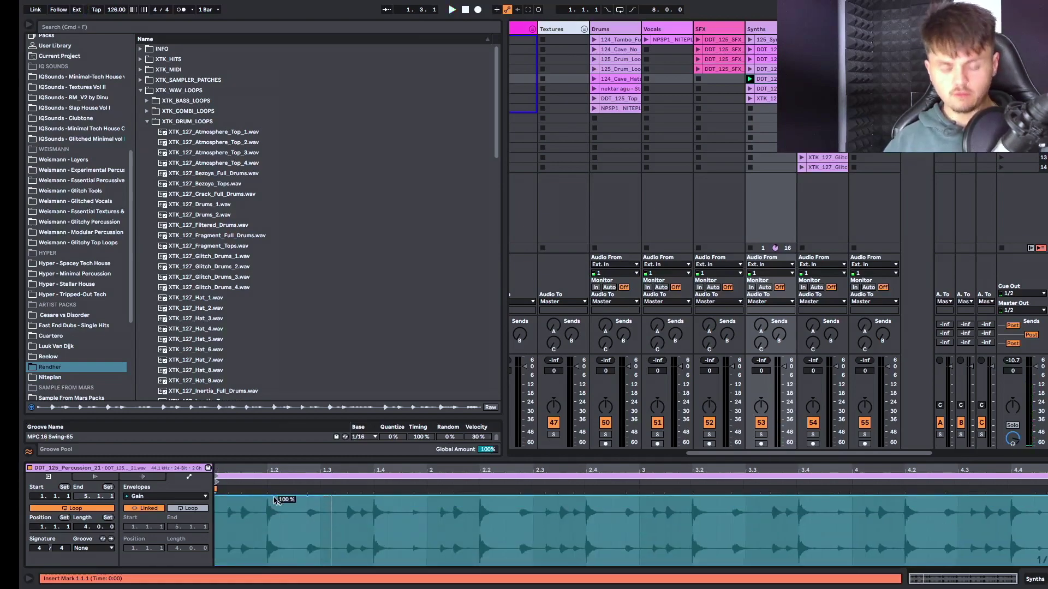
scroll(274, 501, up, 3)
scroll(276, 501, left, 2)
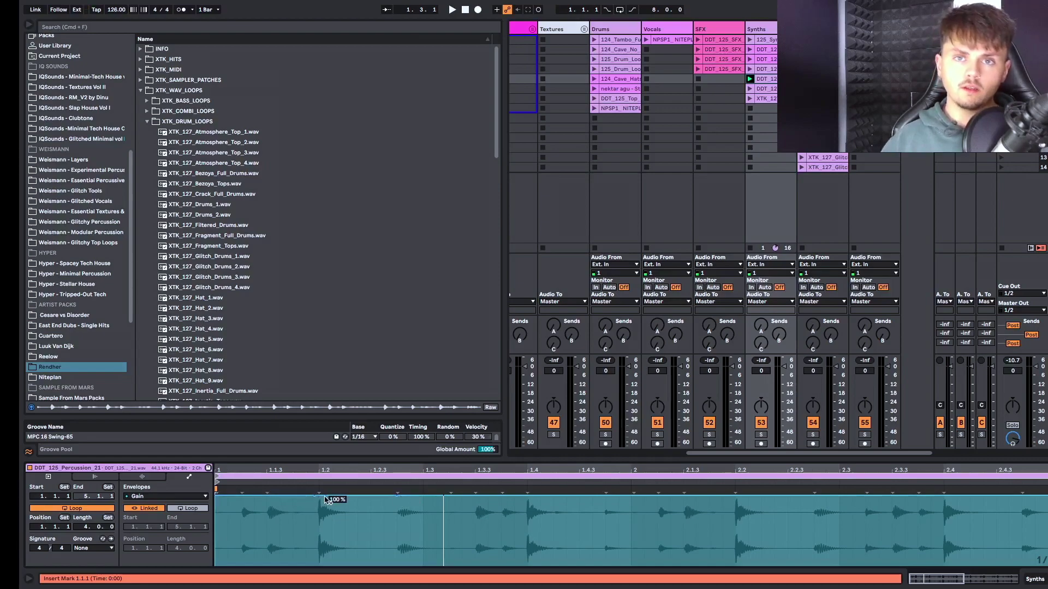
drag(326, 497, 316, 565)
drag(357, 531, 396, 566)
key(space)
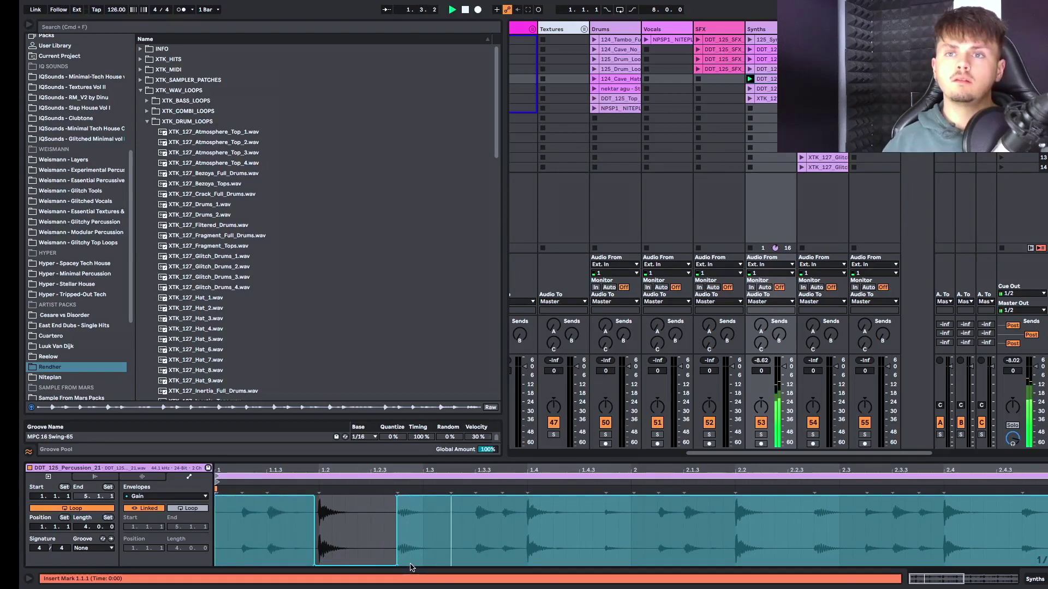
Step: Cut the clip's gain envelope to 0% between 1.3.4 and 1.4, restoring full gain from 1.4 onward
click(500, 528)
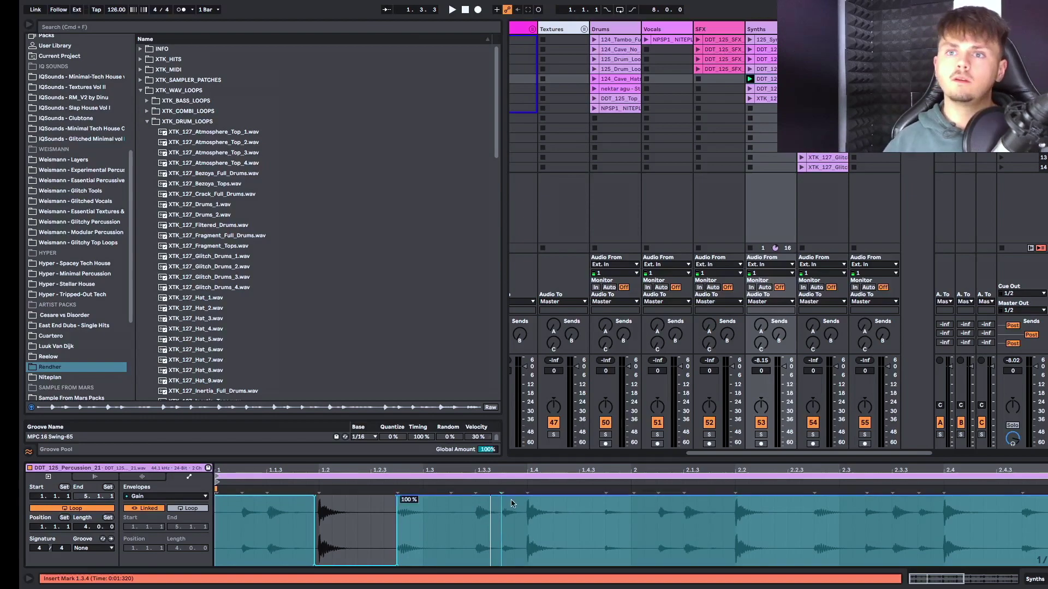
click(501, 496)
drag(513, 496, 502, 565)
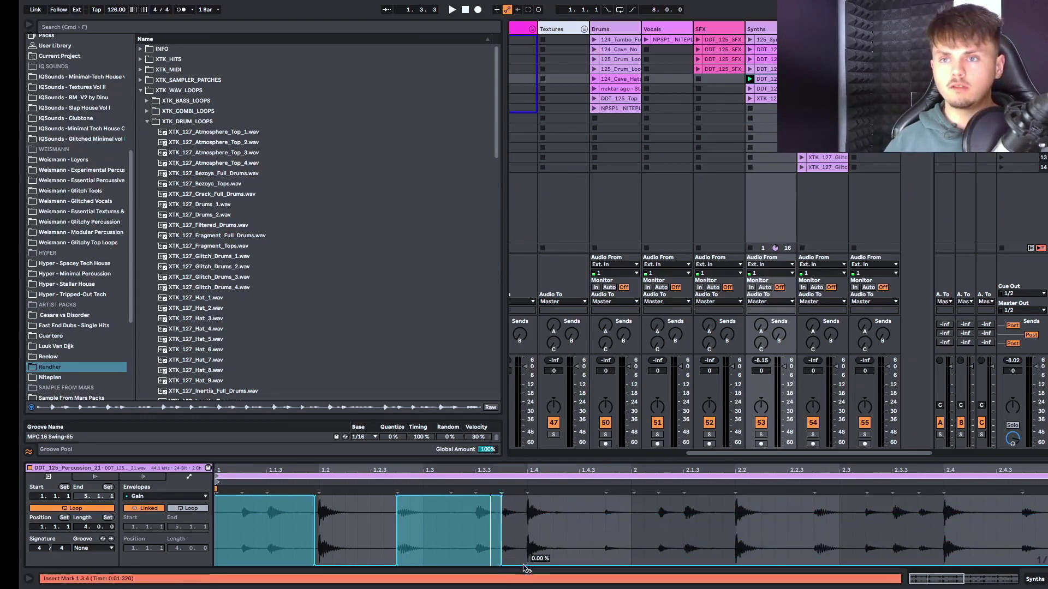
drag(526, 565, 529, 498)
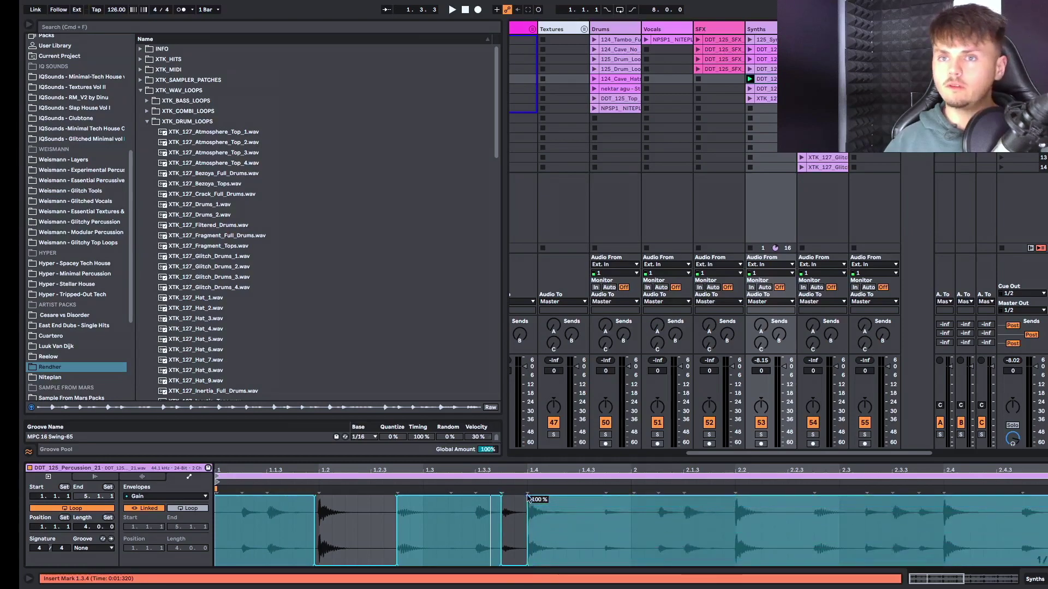
Step: Extend the 0% section of the clip's gain envelope from 1.4 to bar 2, playing the clip between edits
key(space)
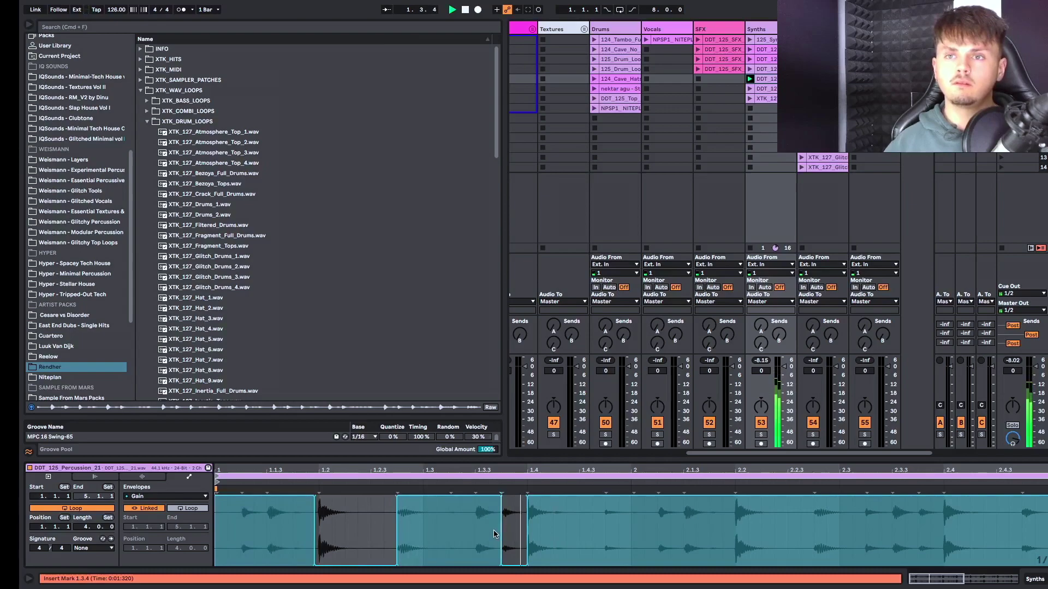
drag(528, 500, 581, 558)
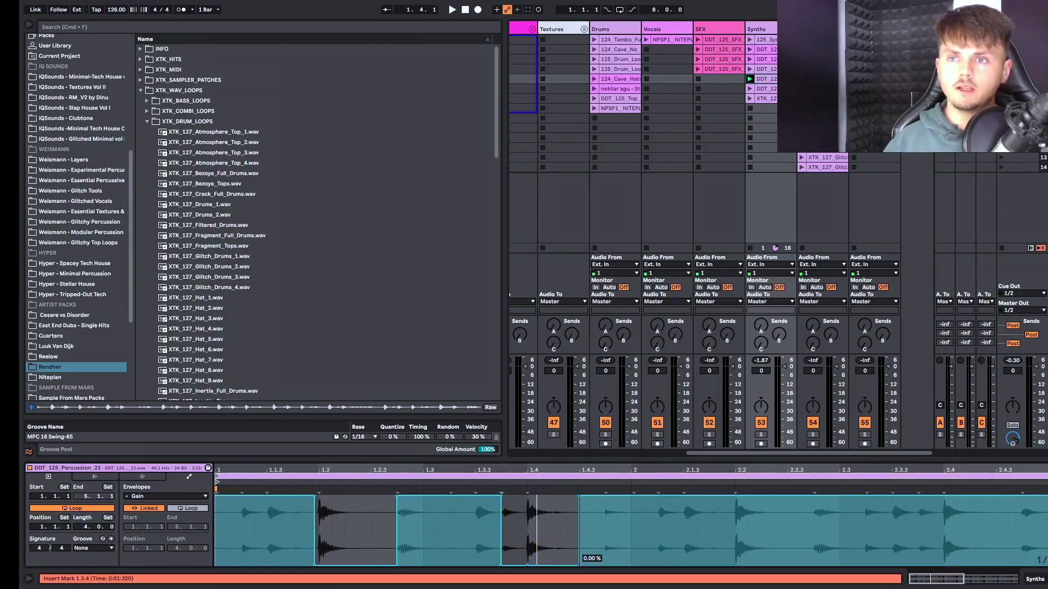
key(space)
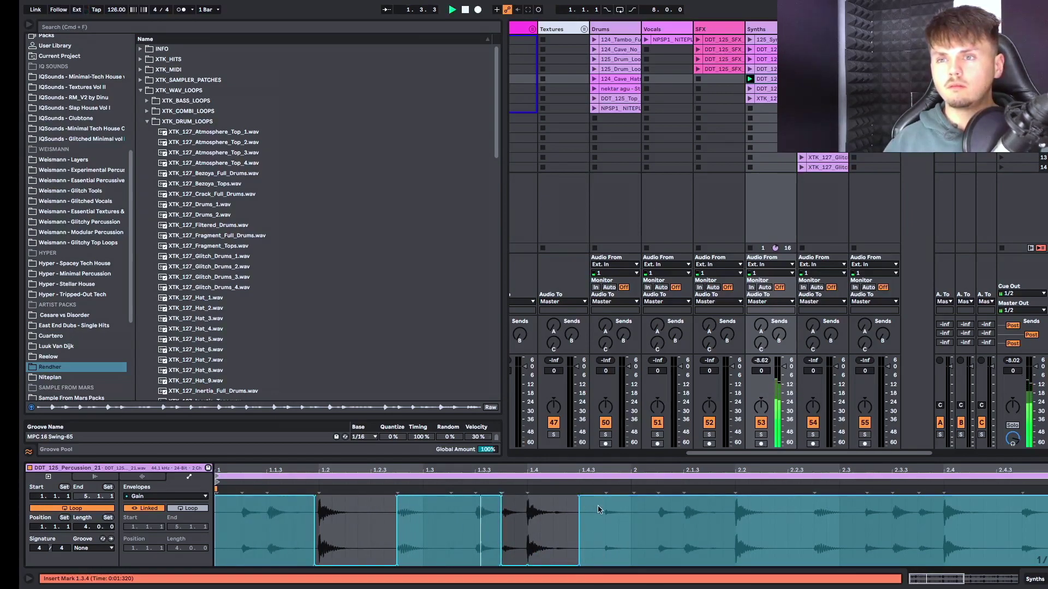
drag(579, 497, 631, 564)
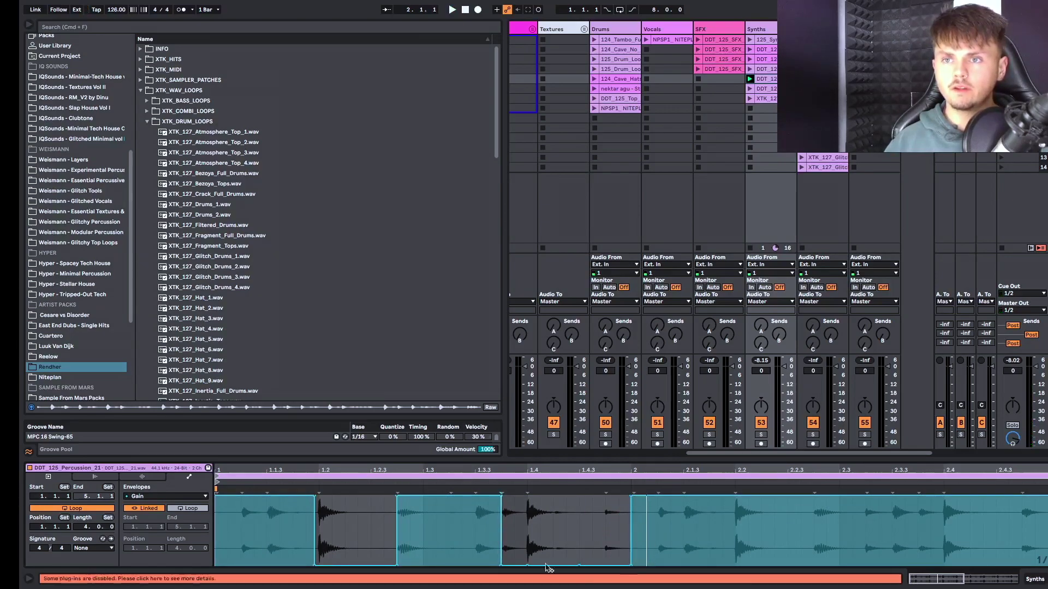
Step: Loop only the clip's first bar, from 1 to 2, and play it
scroll(536, 554, down, 5)
key(space)
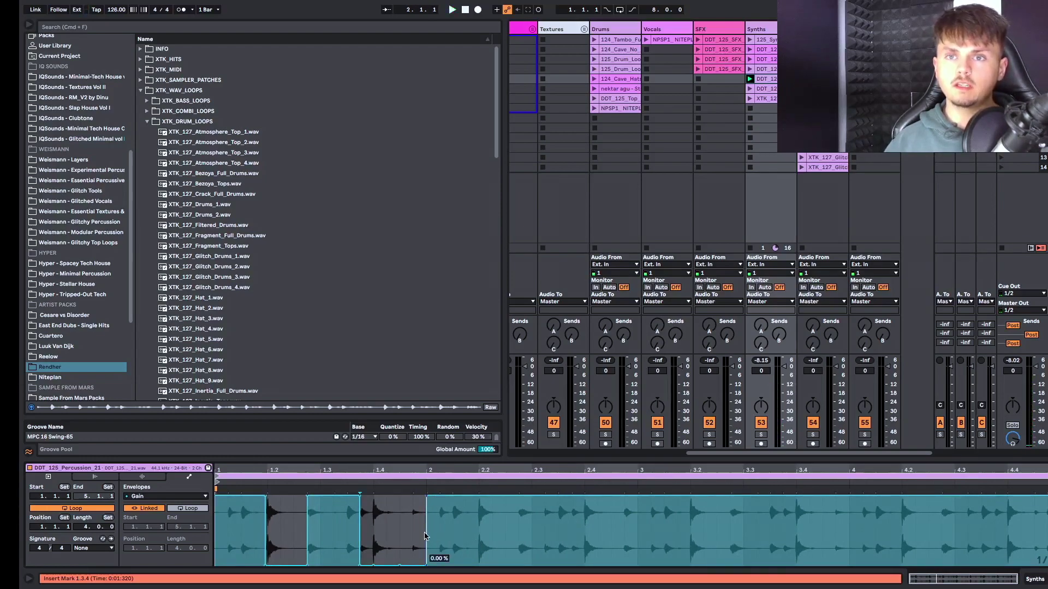
drag(425, 536, 200, 545)
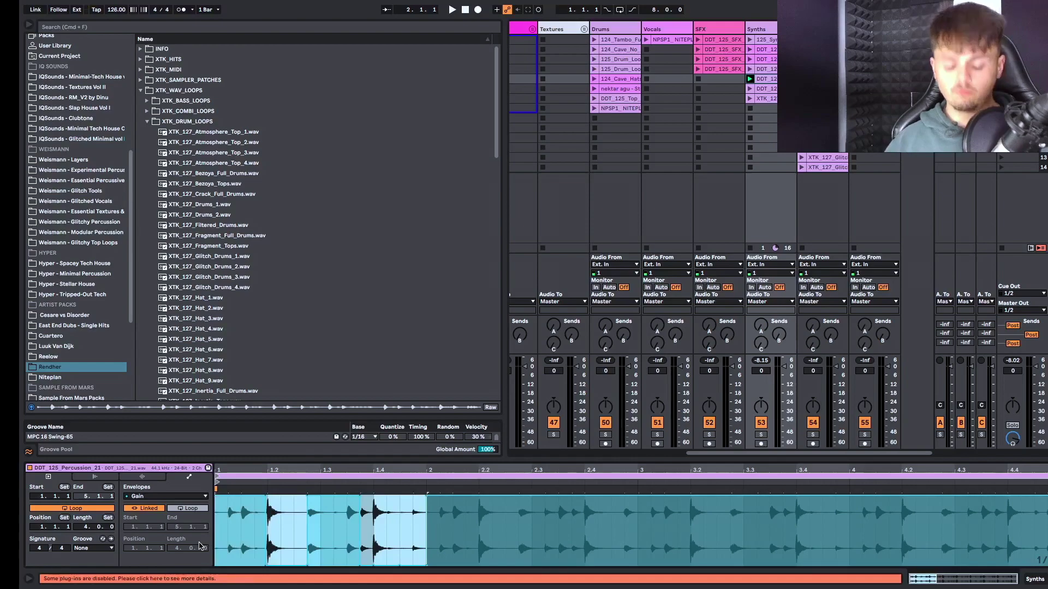
key(super+l)
key(space)
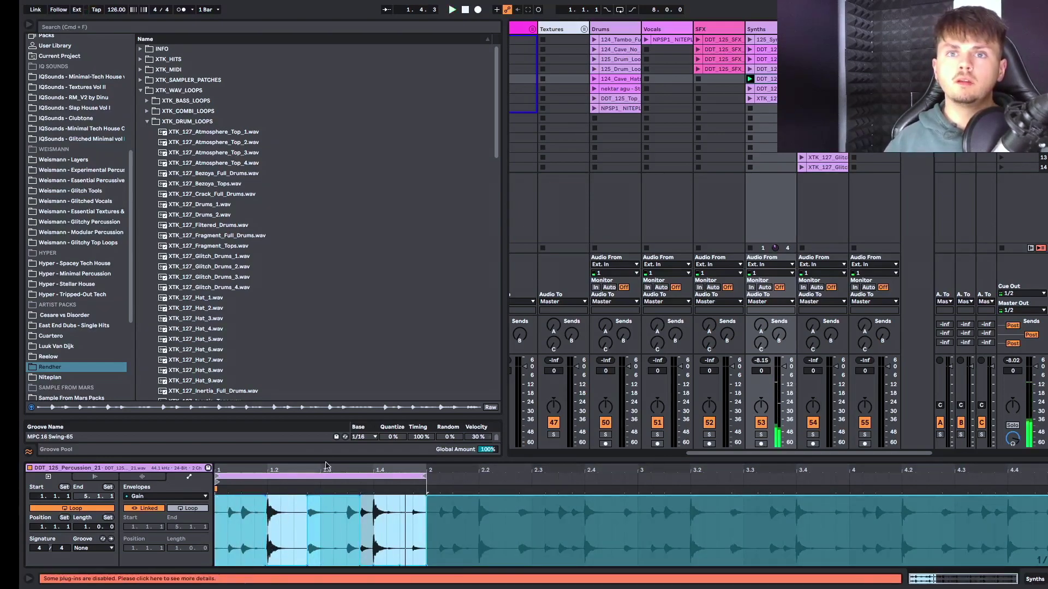
Step: Place warp markers on the first bar's hits, pull the one near 1.1.2 slightly earlier onto the grid, and play the loop
drag(328, 456, 327, 416)
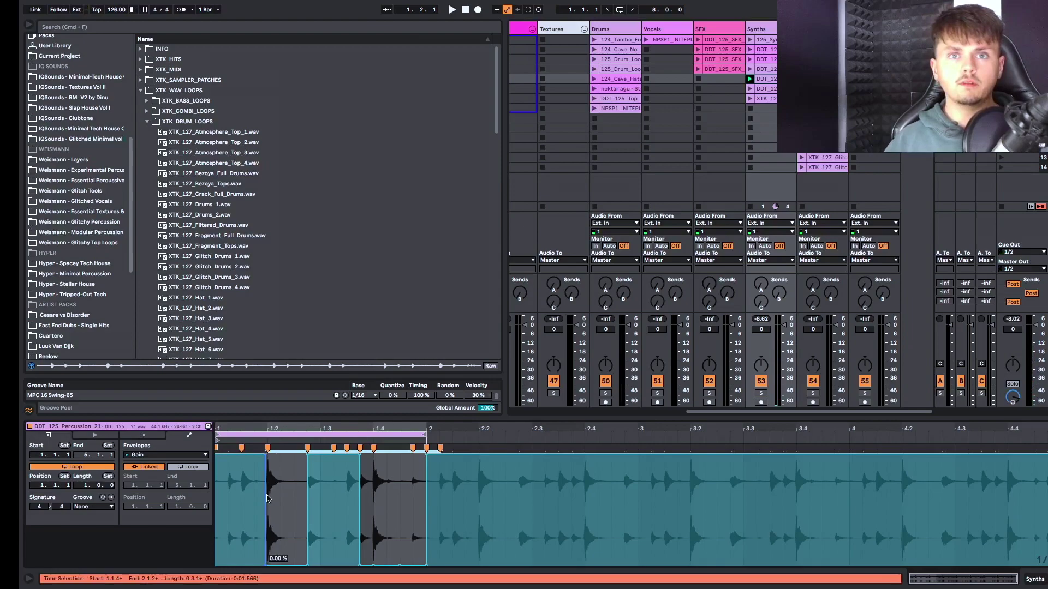
key(plus)
key(plus)
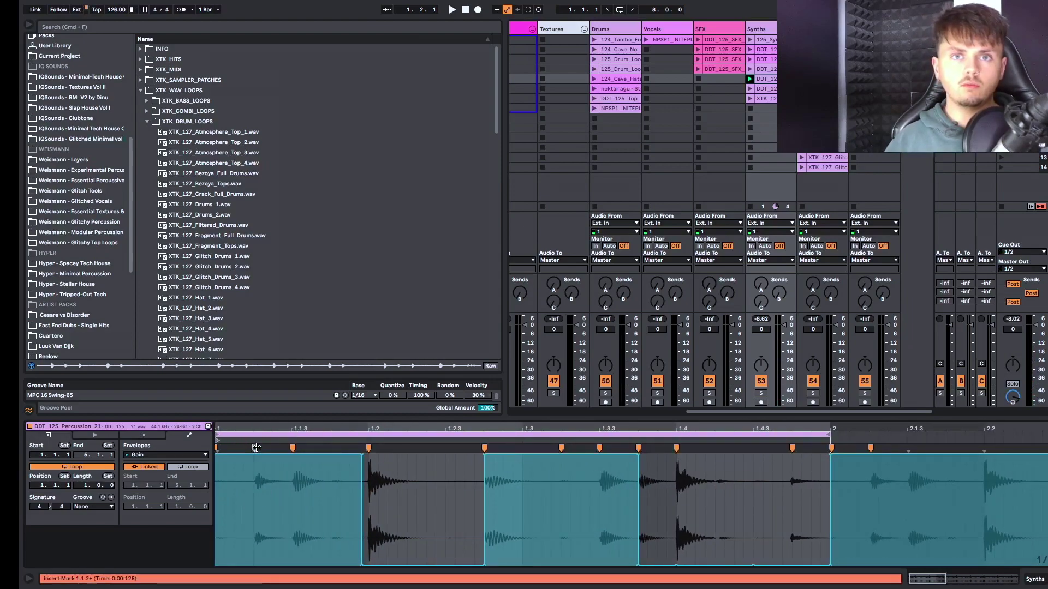
click(255, 493)
key(plus)
key(plus)
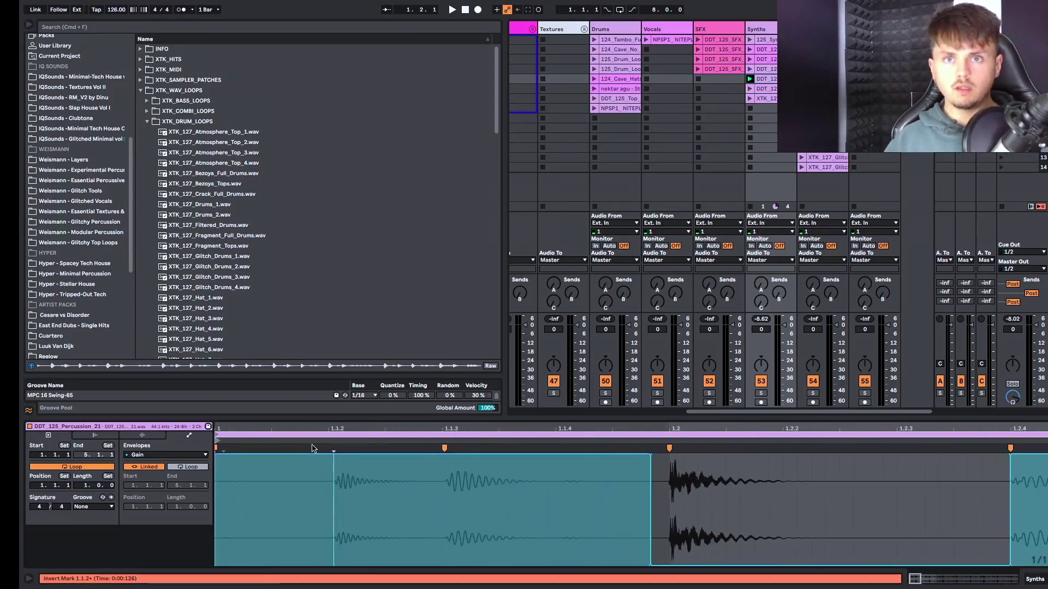
double_click(335, 446)
drag(334, 447, 330, 448)
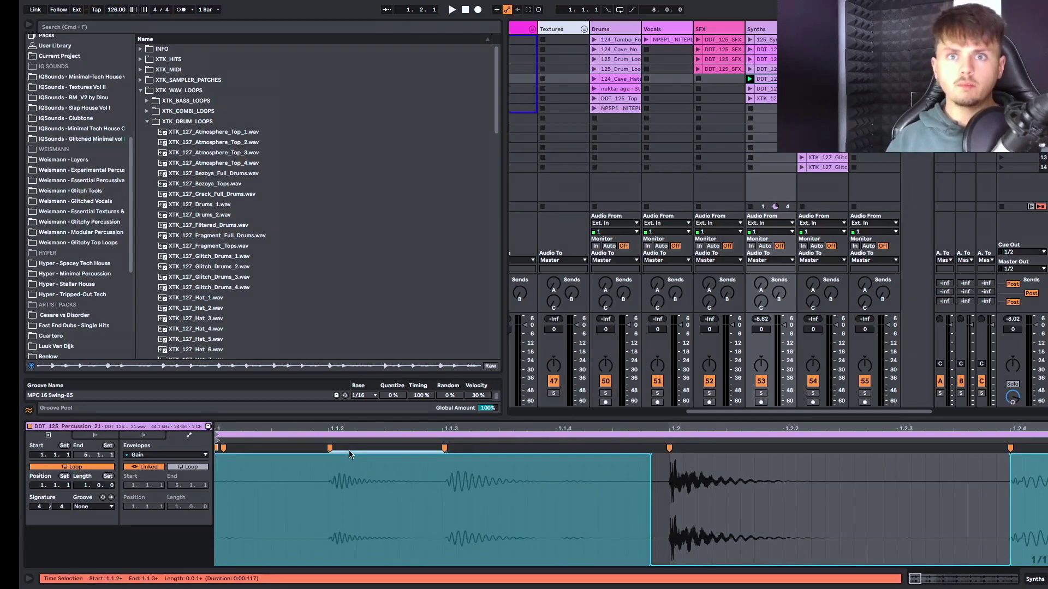
key(minus)
key(minus)
key(minus)
key(space)
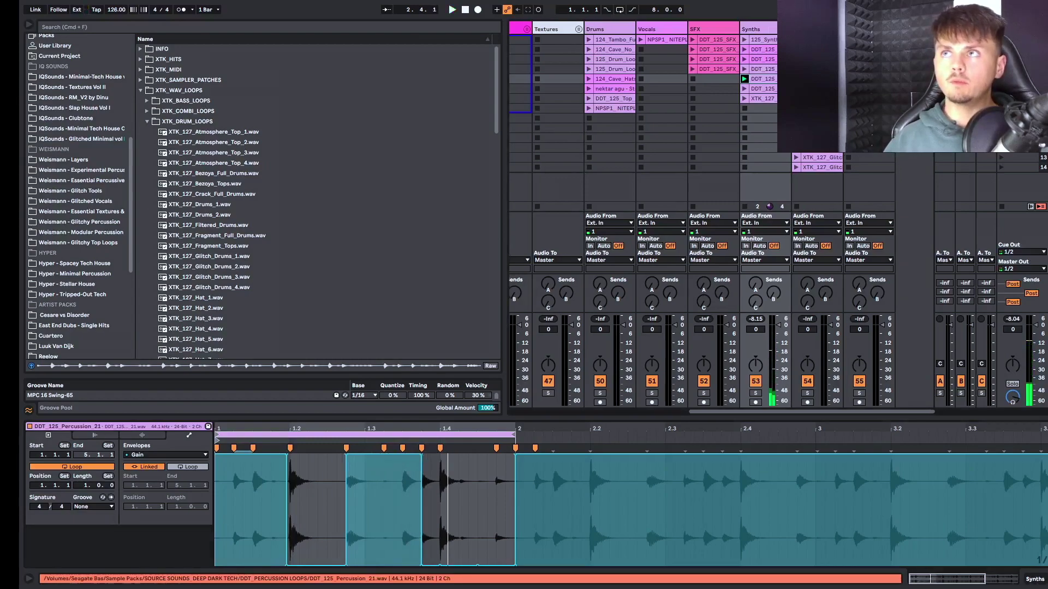
Step: Move the DDT_125_Percussion_21 clip from the Synths track to a new track of its own and play it
drag(780, 78, 914, 78)
scroll(915, 79, right, 2)
key(space)
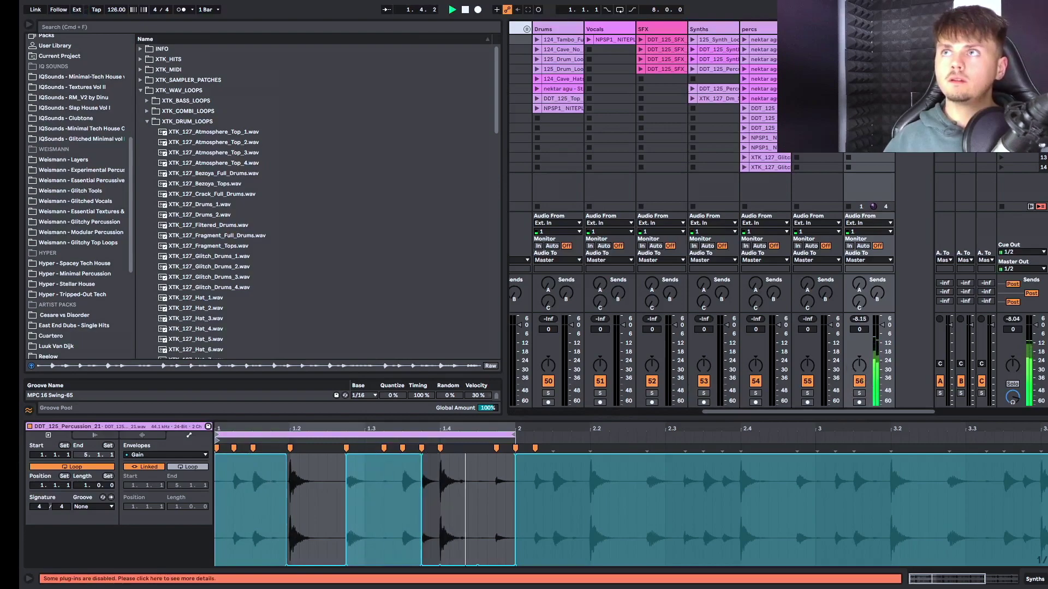
Step: Add EQ Eight from the EQ's folder of the Mix Down Plug Ins collection to track 56
key(shift+Tab)
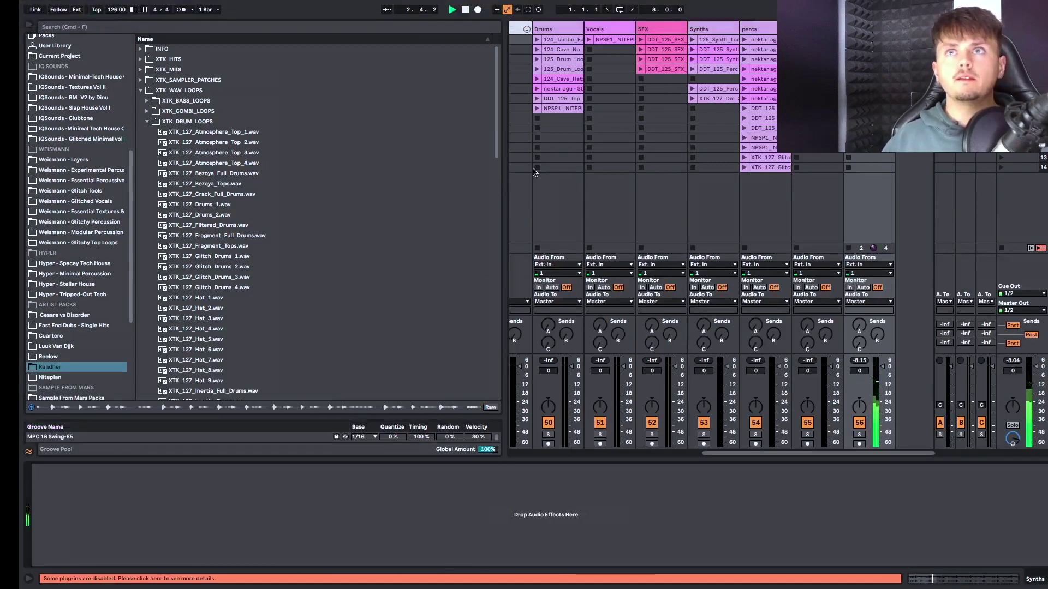
click(567, 206)
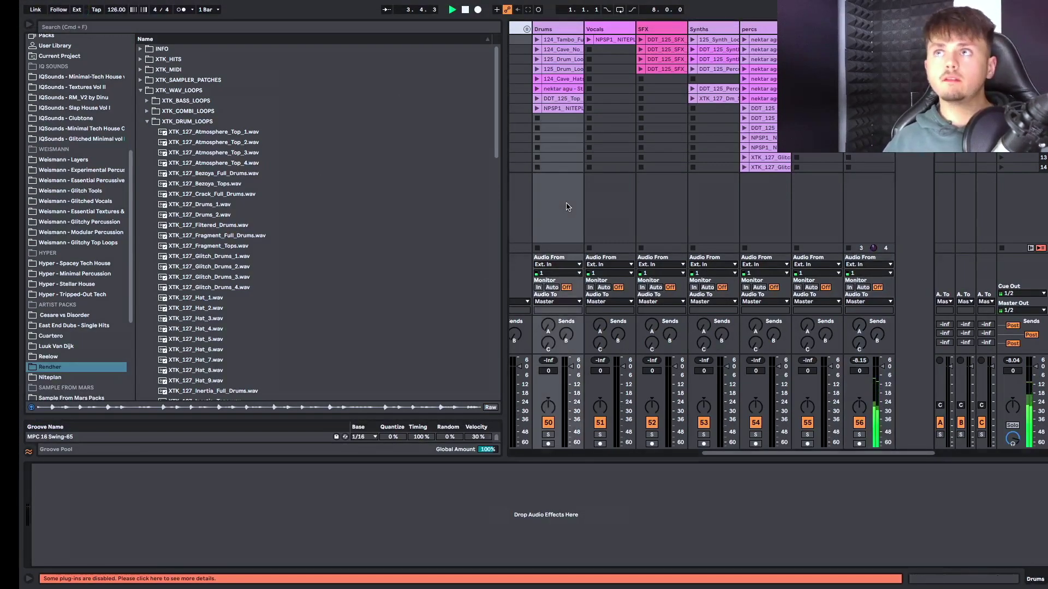
click(869, 209)
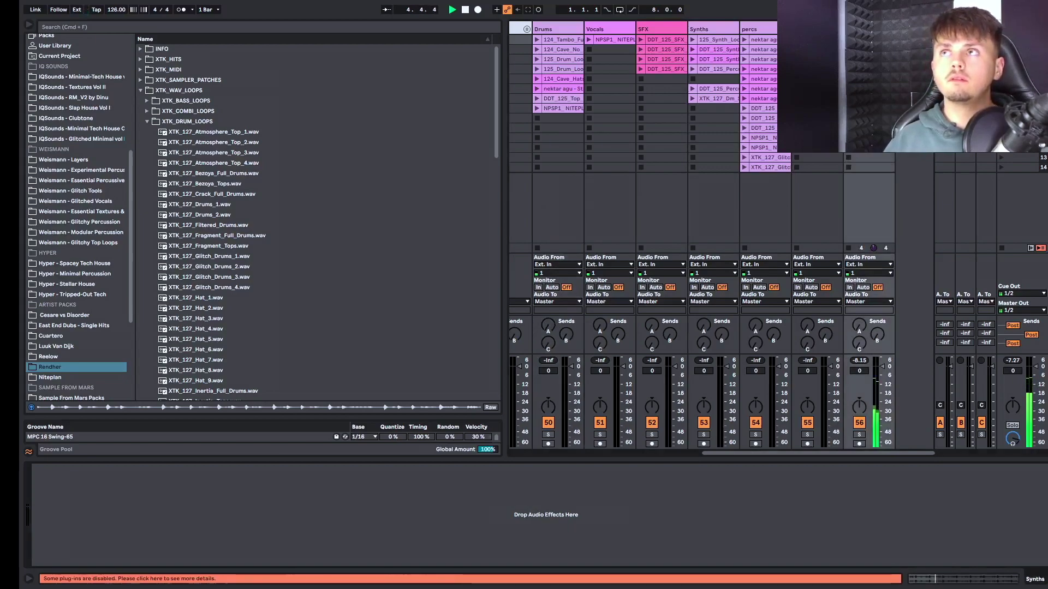
scroll(114, 123, up, 2)
scroll(115, 124, up, 5)
click(62, 59)
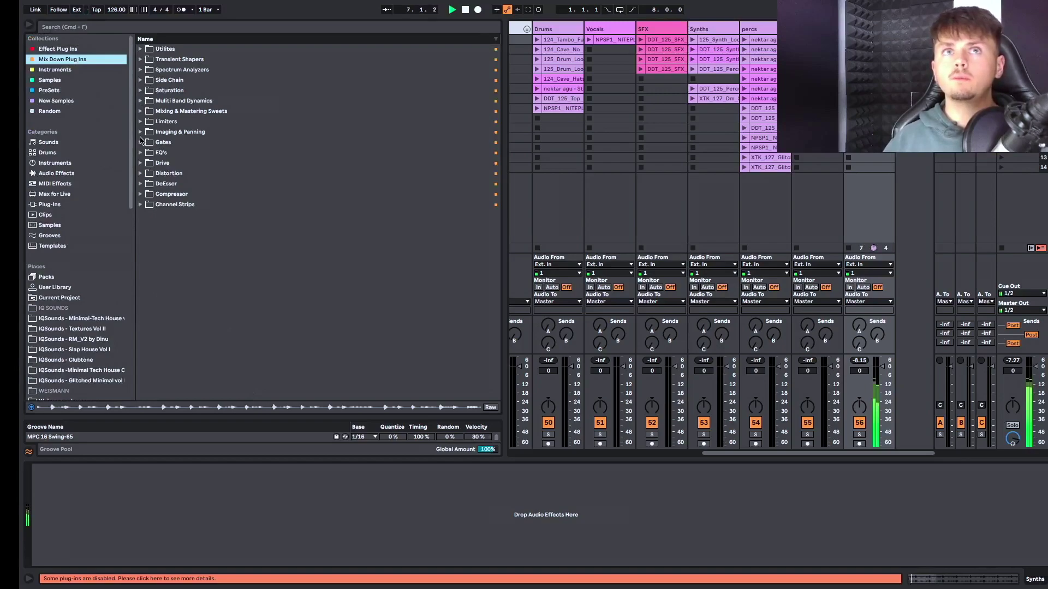
click(143, 153)
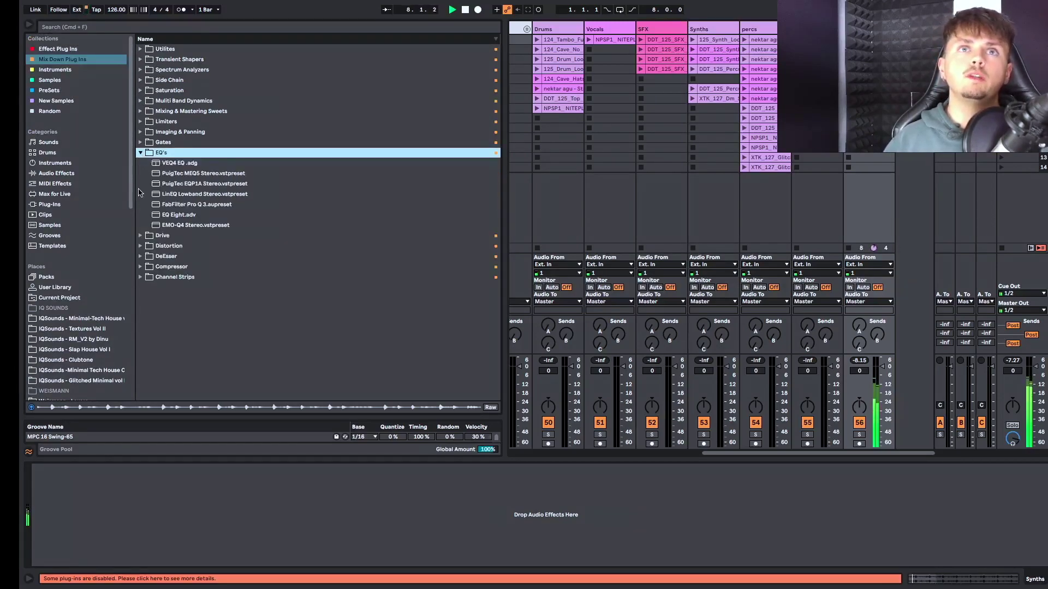
drag(181, 215, 80, 557)
Step: Make EQ Eight's band 1 a steep low cut at 114 Hz with a Q of 0.72
click(80, 552)
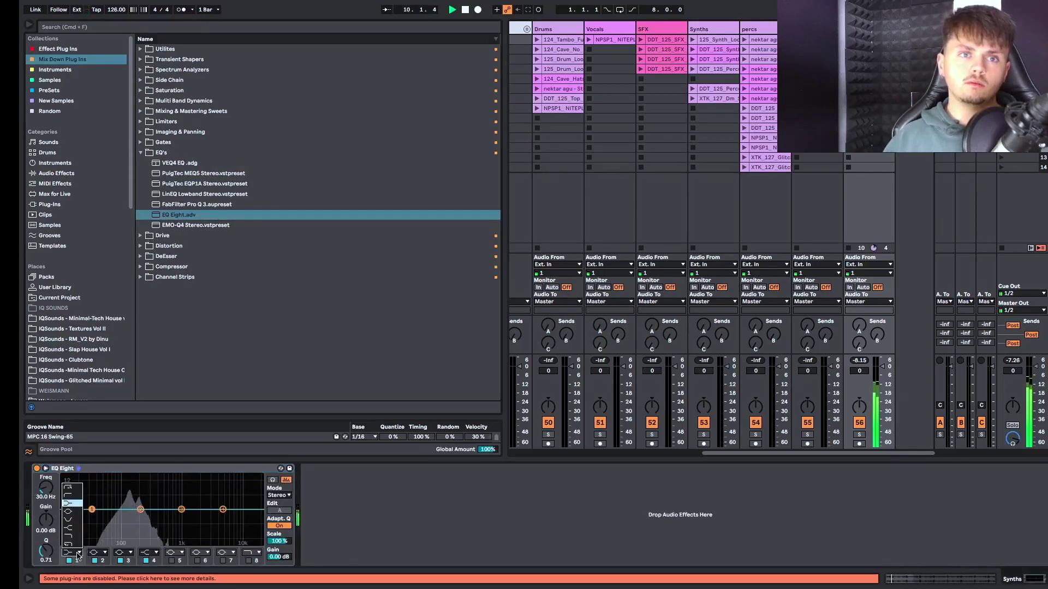
click(72, 487)
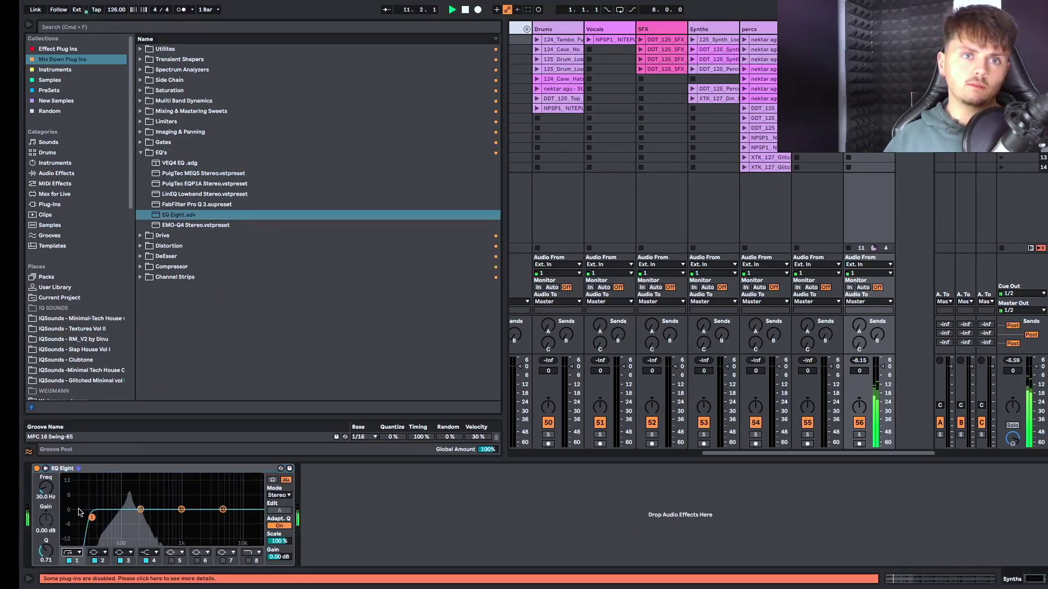
drag(91, 518, 125, 517)
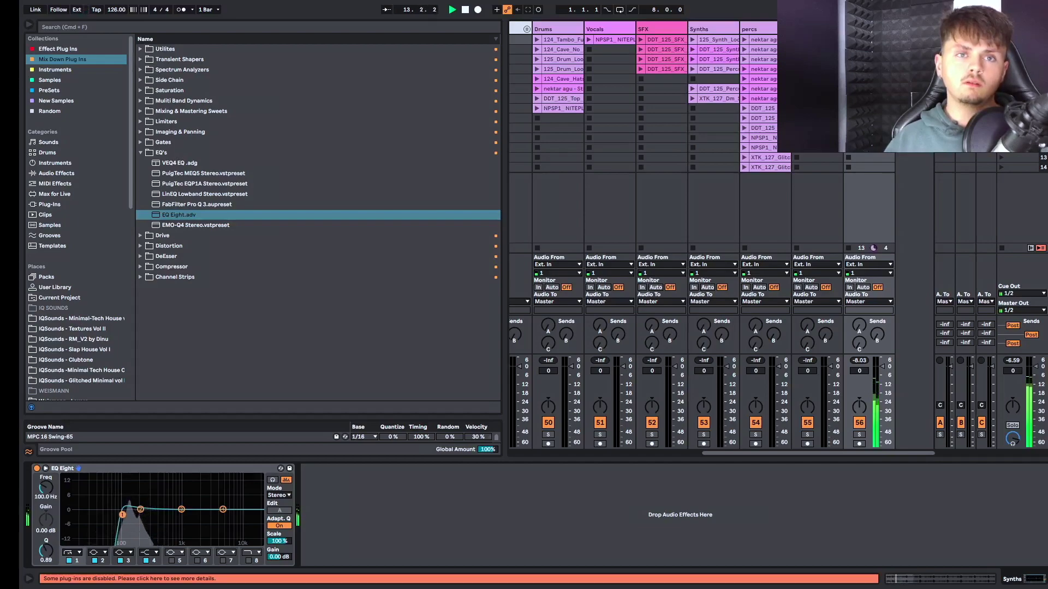
drag(129, 515, 142, 516)
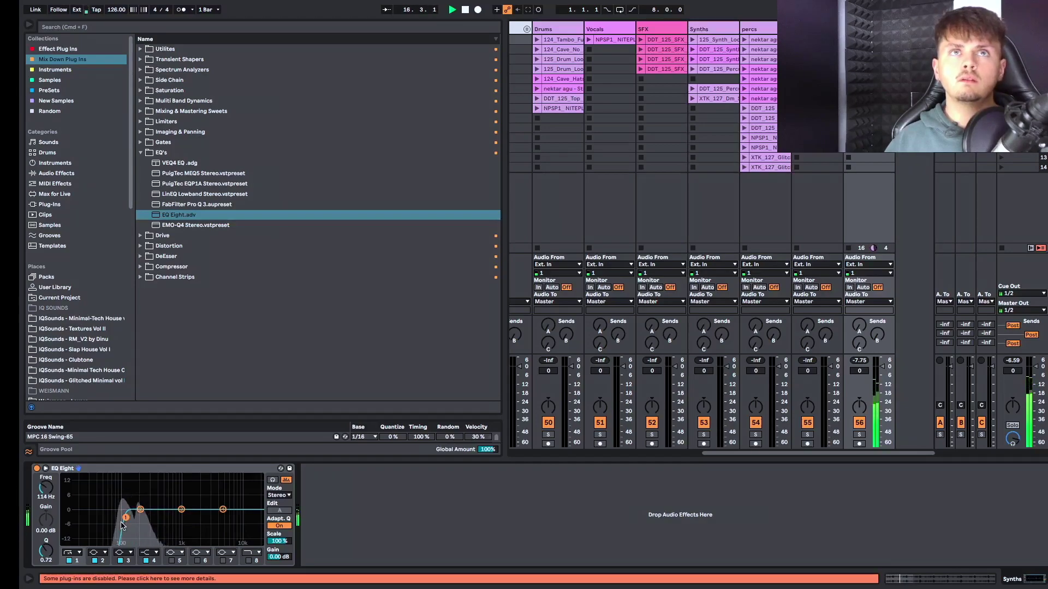
click(141, 153)
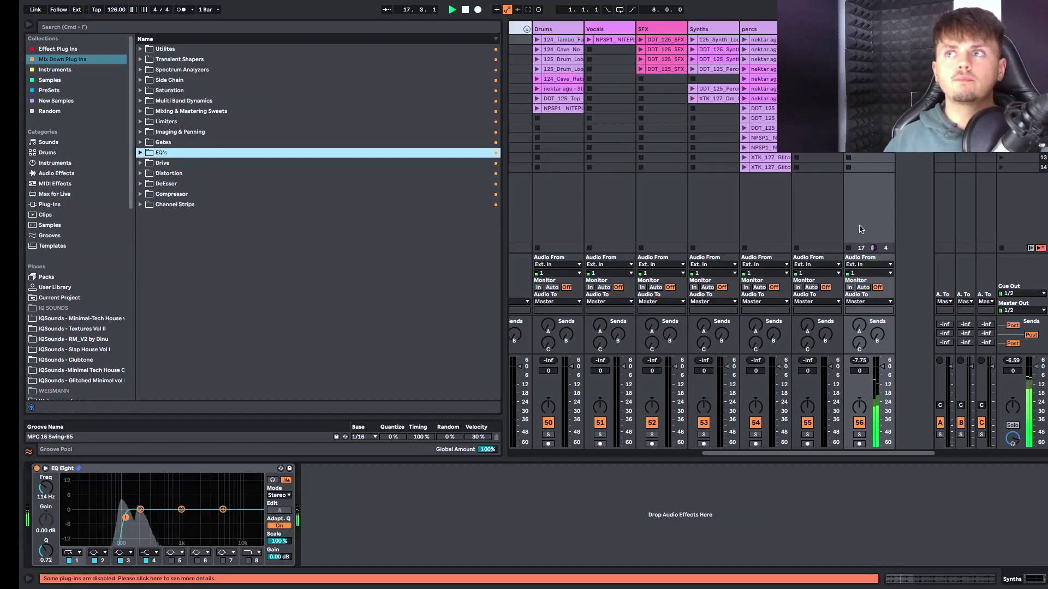
Step: Load the Go To Reverb For Retrun Channel preset from the User Library onto return track A and close its plug-in window
click(944, 29)
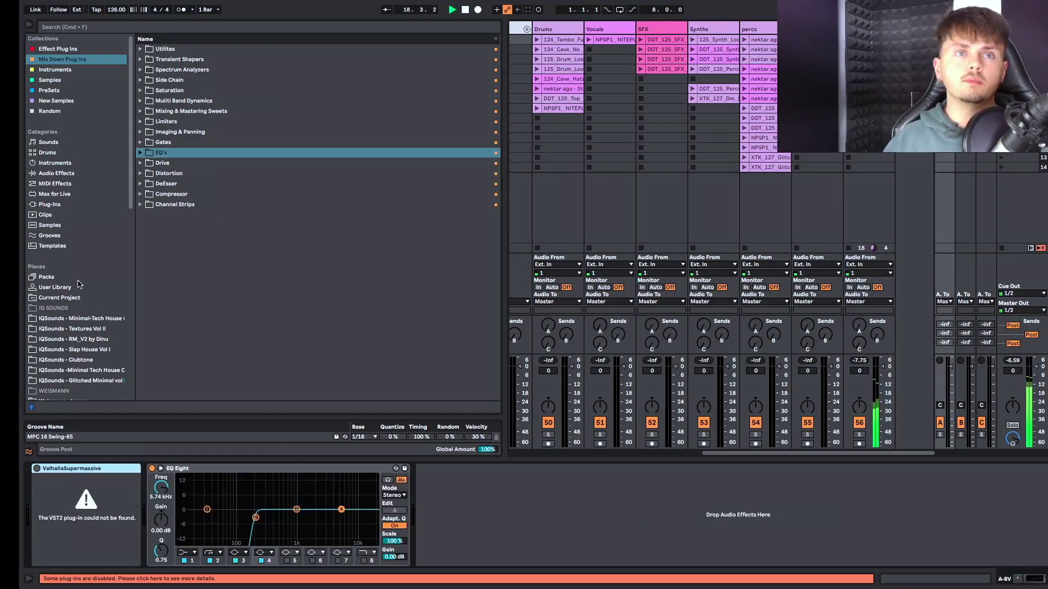
click(54, 287)
drag(169, 215, 106, 506)
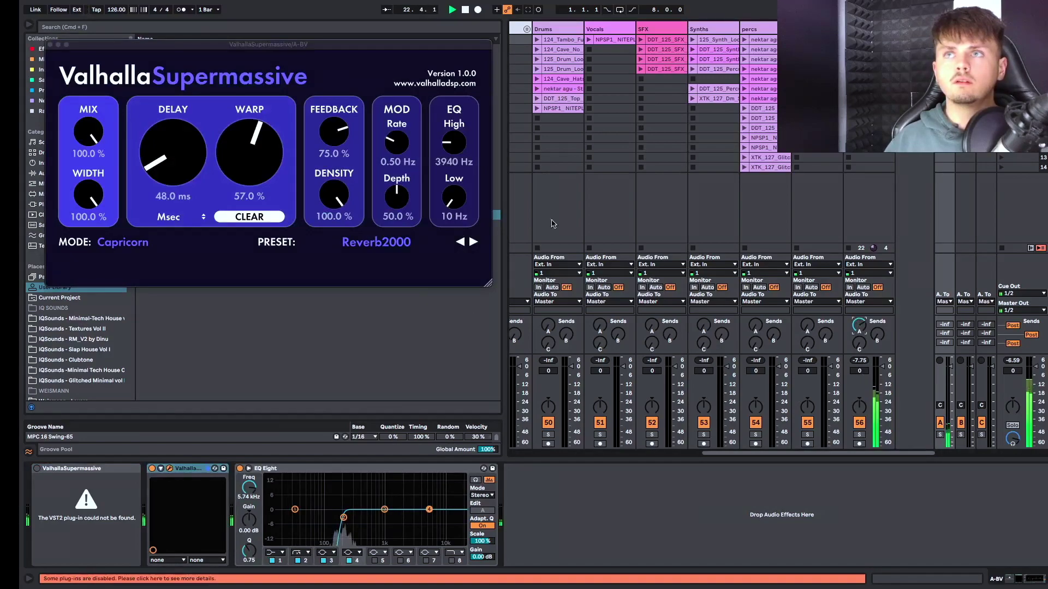
click(51, 44)
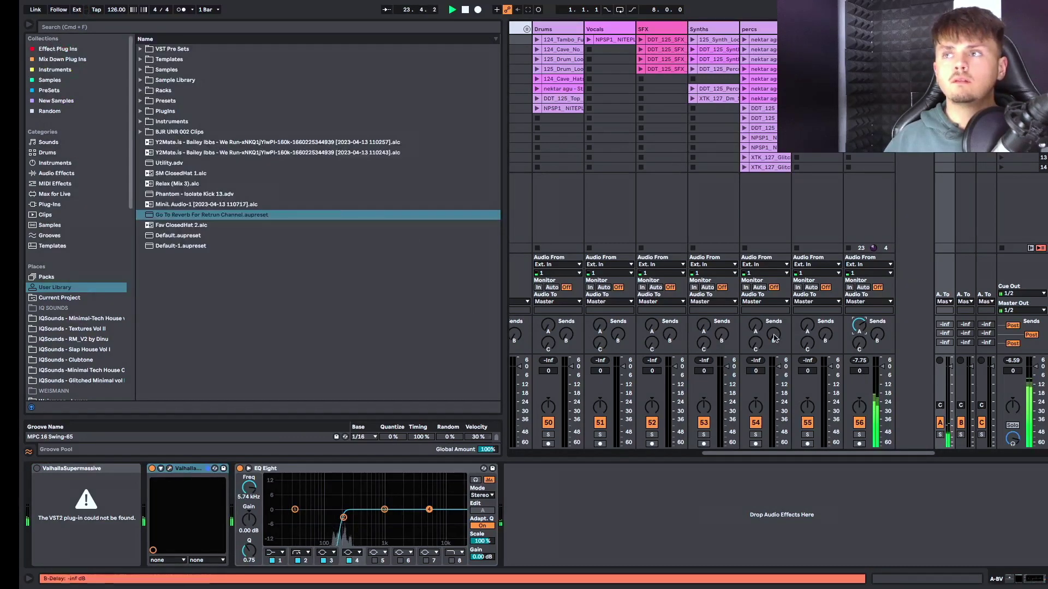
Step: Try out the delay and reverb sends on track 56 and turn them back down
click(876, 335)
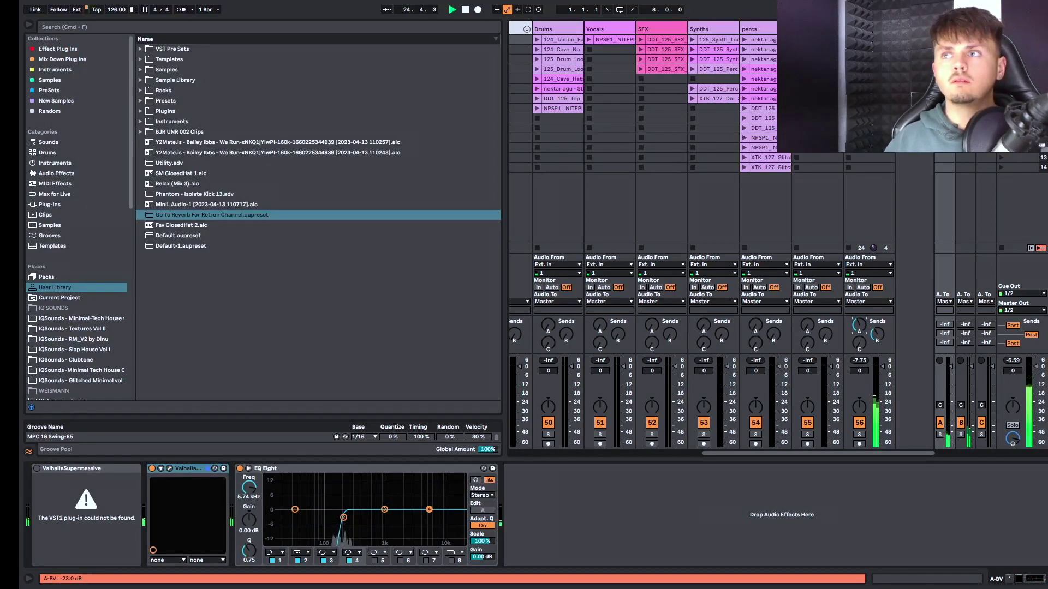
click(860, 434)
drag(876, 341, 874, 336)
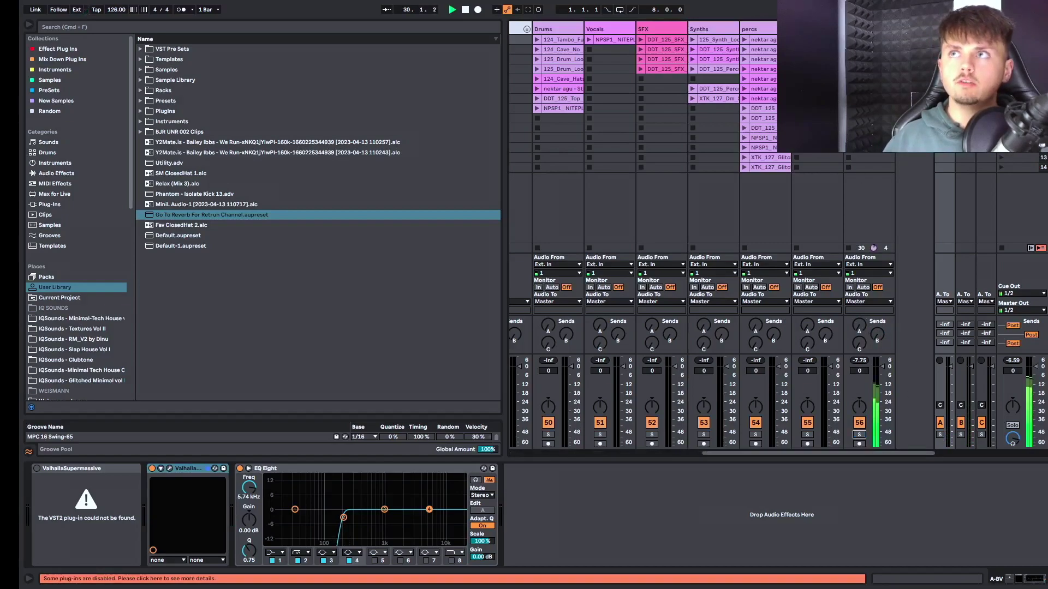
Step: Add the Echo preset from the Echo & Delays folder of the Effect Plug Ins collection to track 56
click(868, 29)
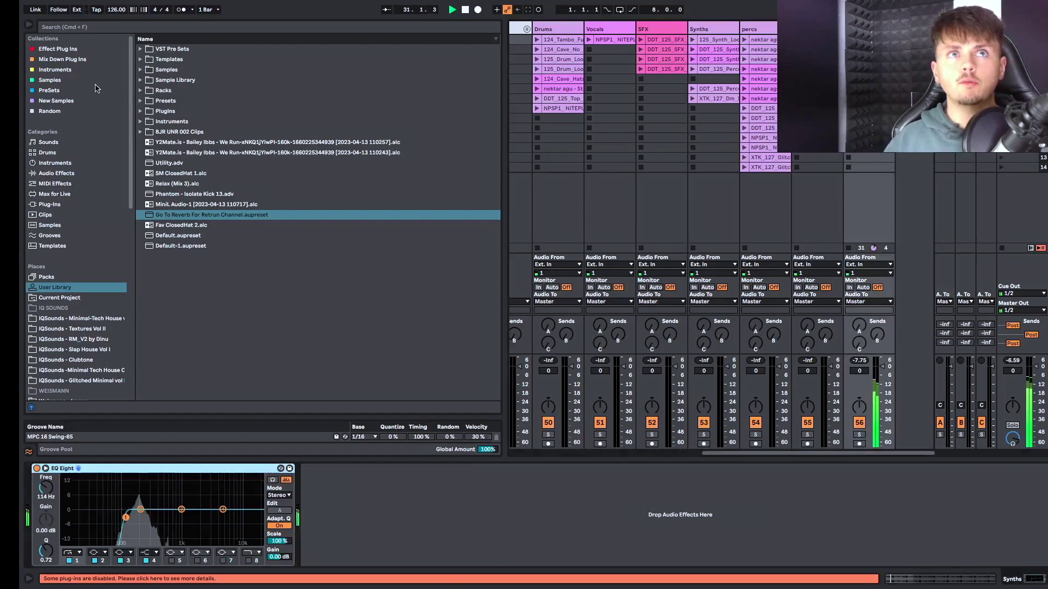
click(81, 59)
click(82, 49)
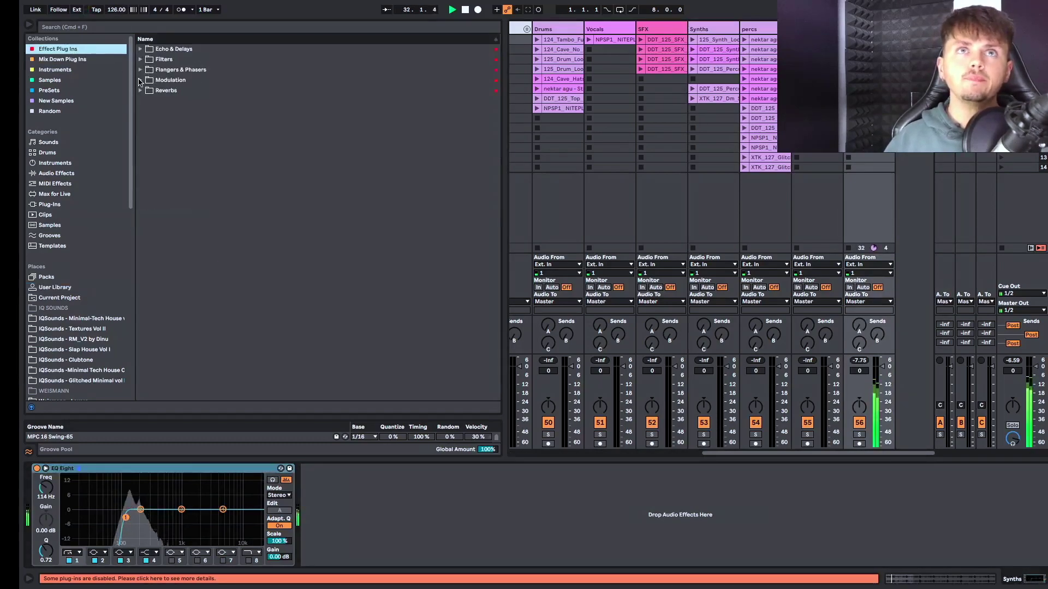
click(141, 49)
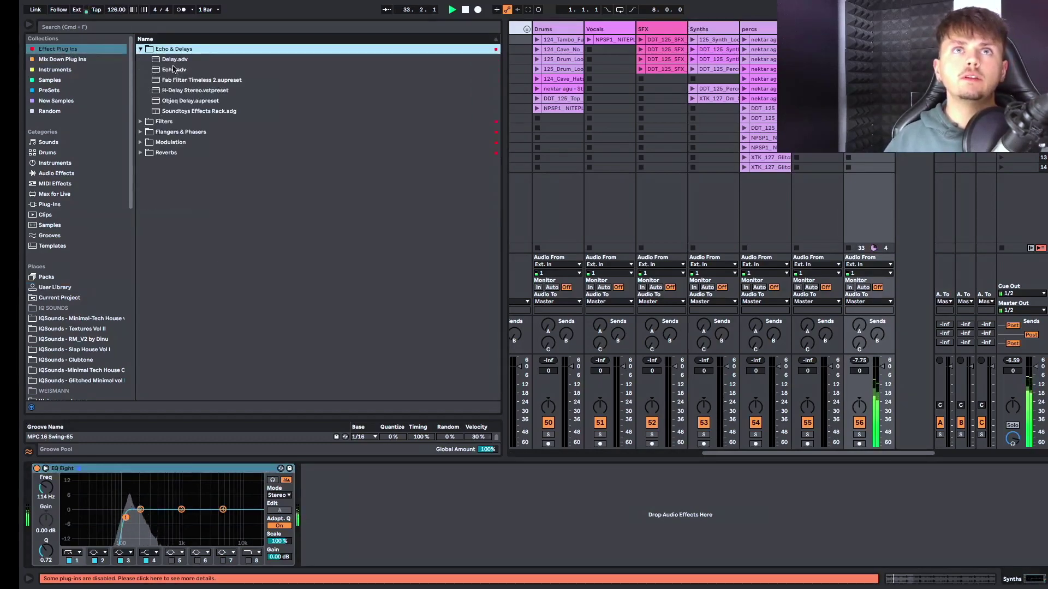
click(171, 70)
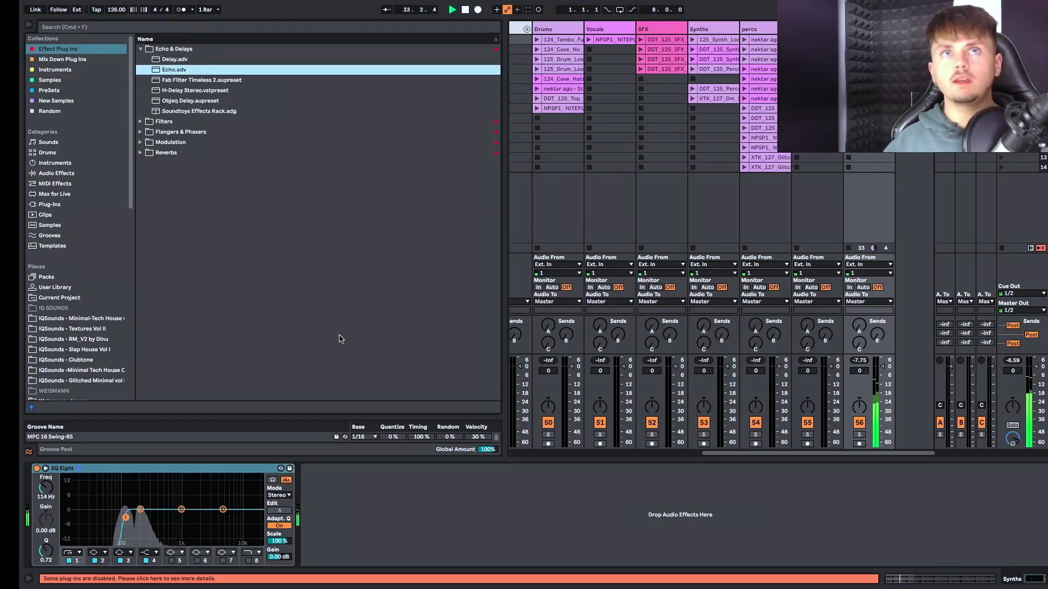
key(Return)
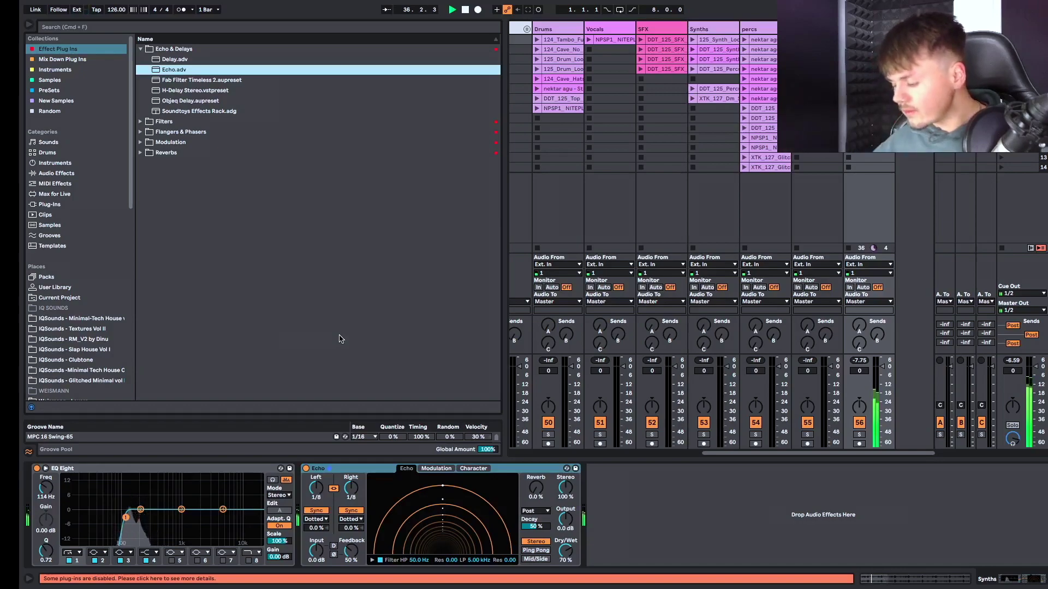
Step: Set both Echo delay times to Notes, with 32% feedback, 9.5% reverb and 20% dry/wet
click(359, 521)
click(351, 533)
click(348, 527)
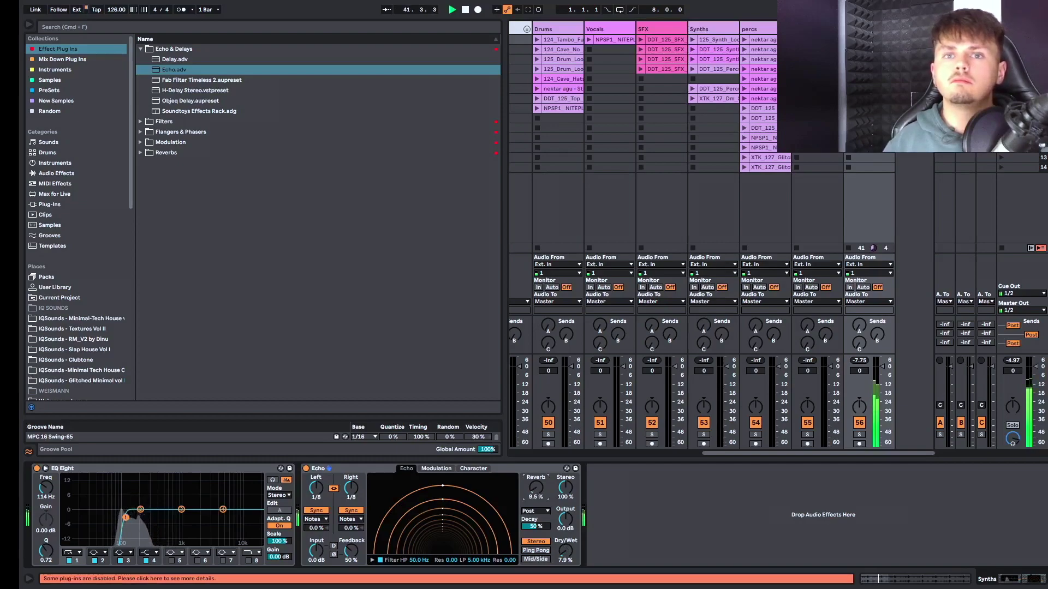
drag(353, 548, 354, 562)
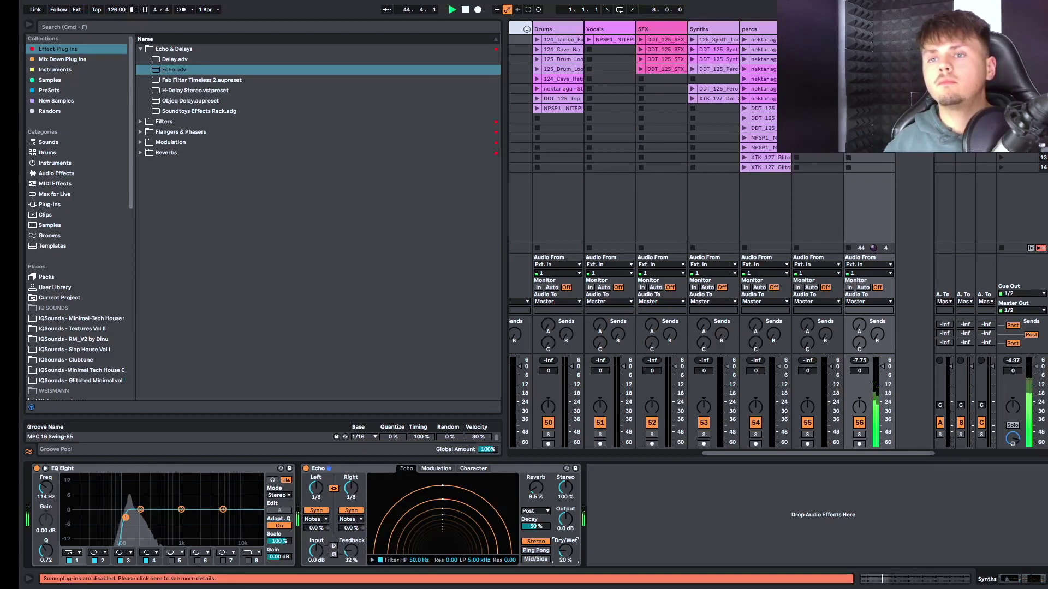
Step: Add the OneKnob Pumper Stereo preset from the Side Chain folder of the Mix Down Plug Ins collection to track 56 and close its window
click(74, 60)
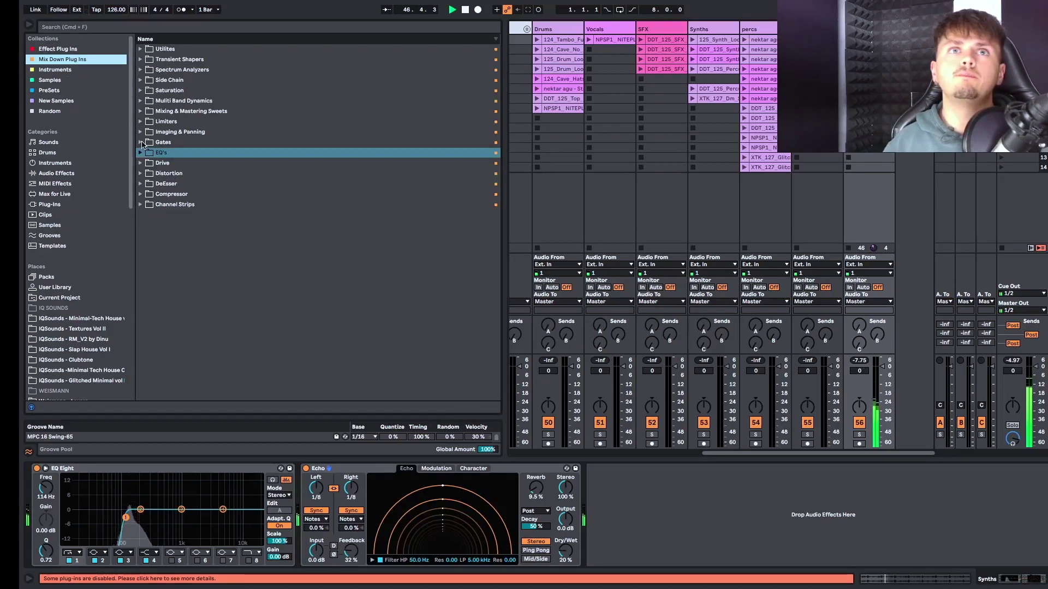
click(141, 80)
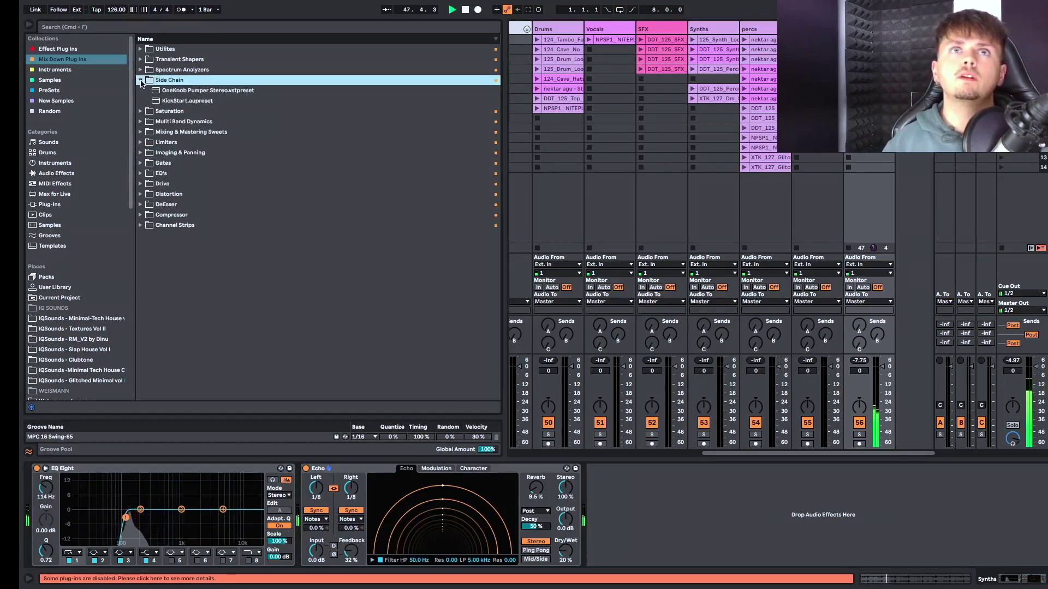
drag(172, 91, 299, 267)
drag(657, 454, 658, 516)
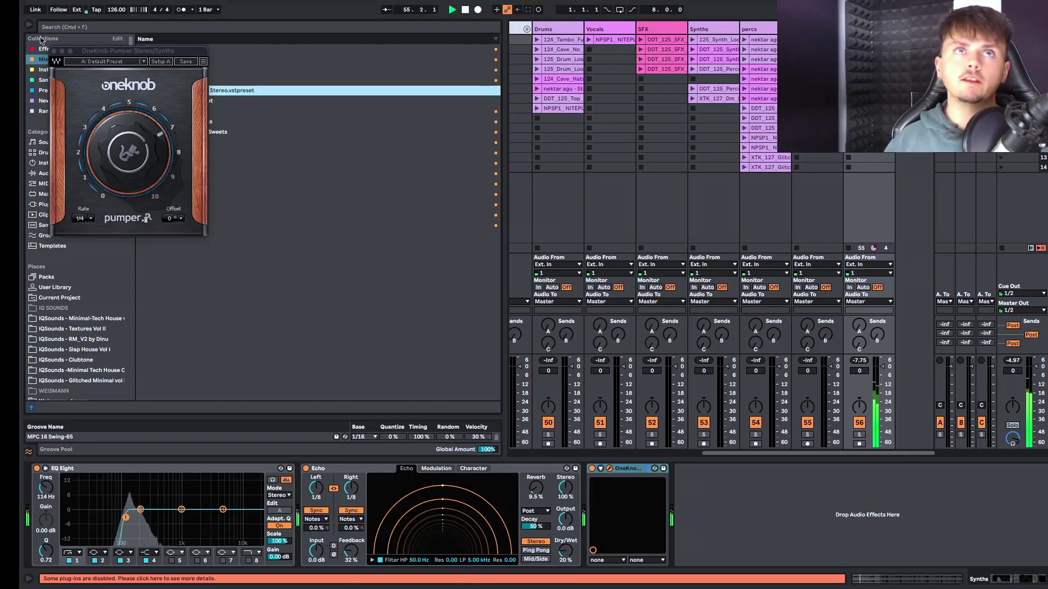
click(54, 51)
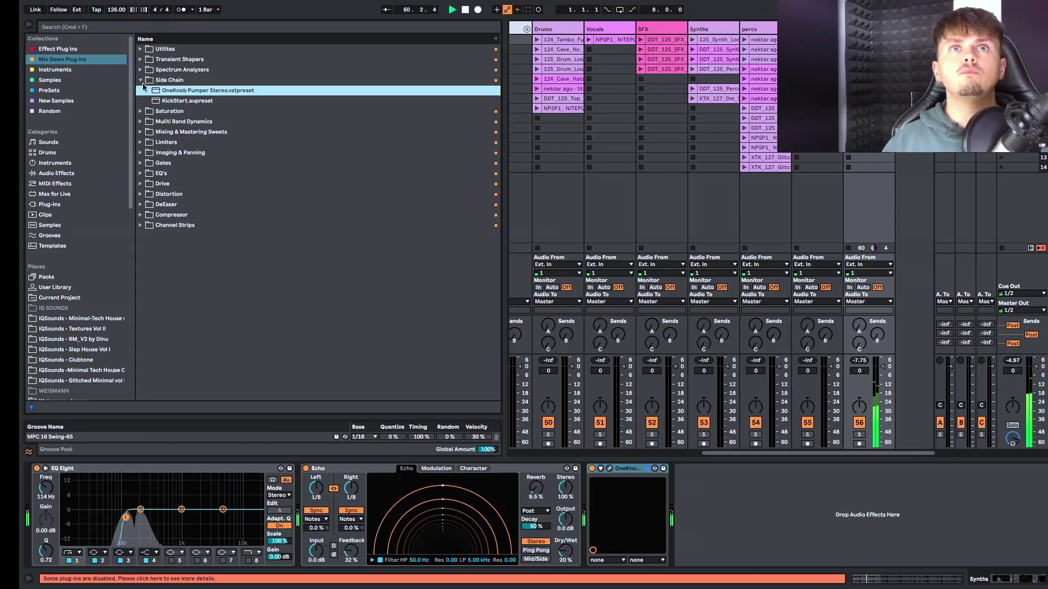
Step: Add the Stereo Savage preset from the Imaging & Panning folder to track 56 after OneKnob Pumper and close its window
click(138, 153)
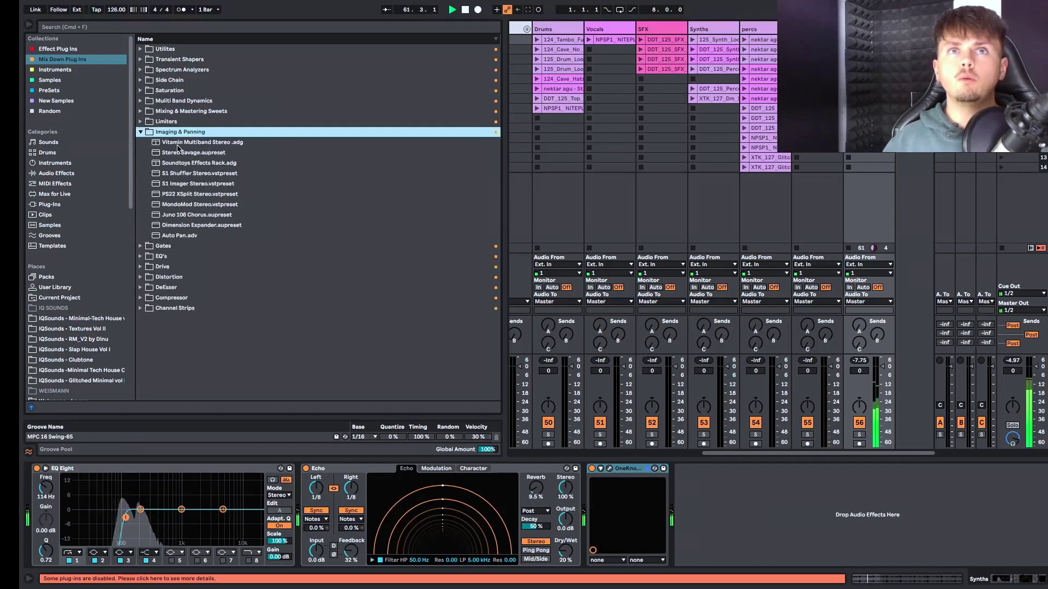
click(177, 153)
drag(651, 510, 718, 510)
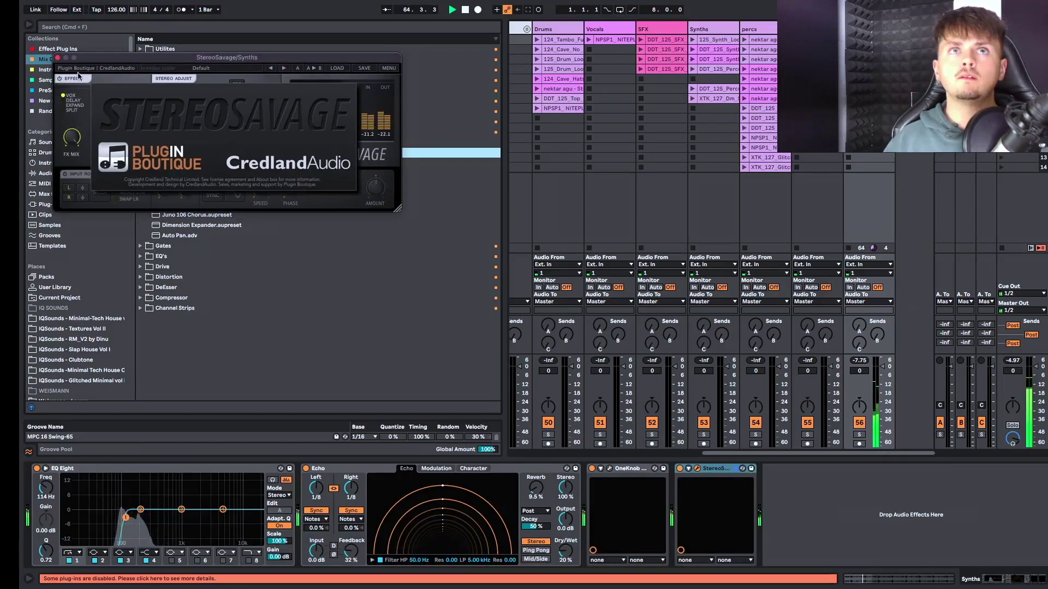
drag(124, 61, 264, 72)
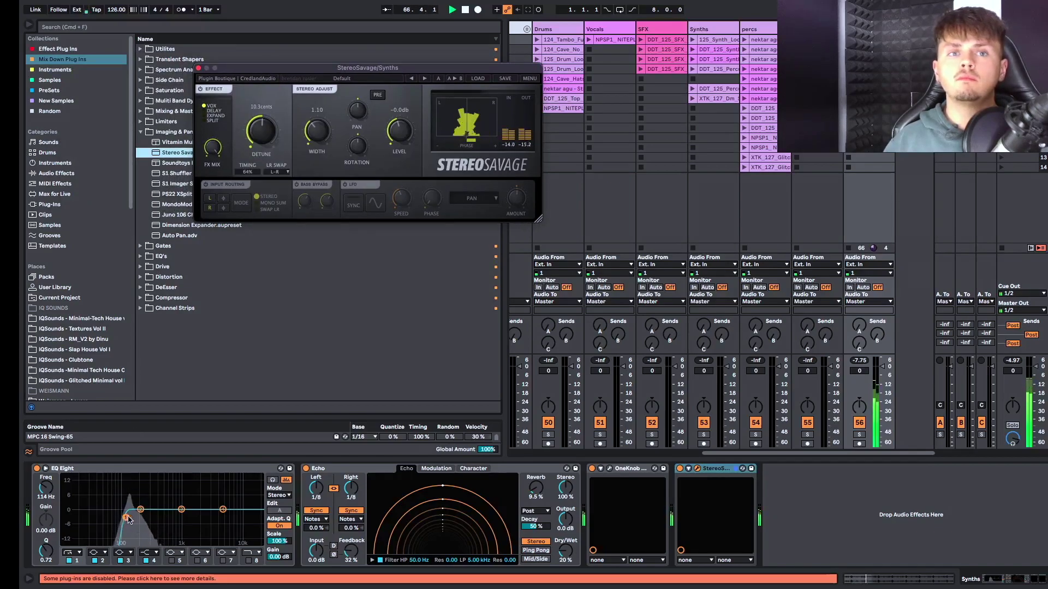
click(199, 69)
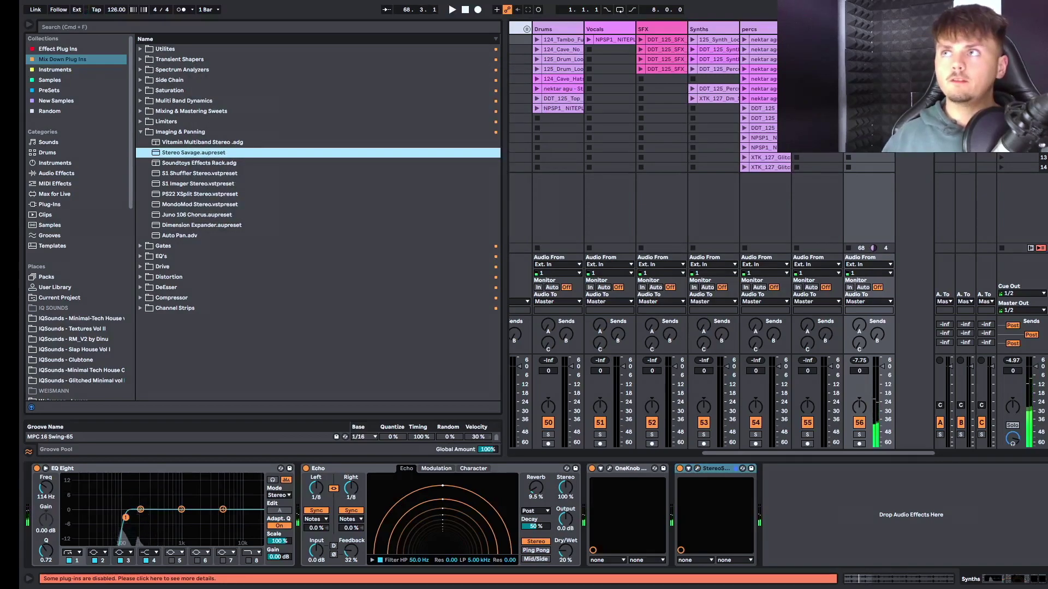
Step: Restart playback, launch the DDT_125_Percussion_24 clip on the Synths track and open its waveform
click(1017, 29)
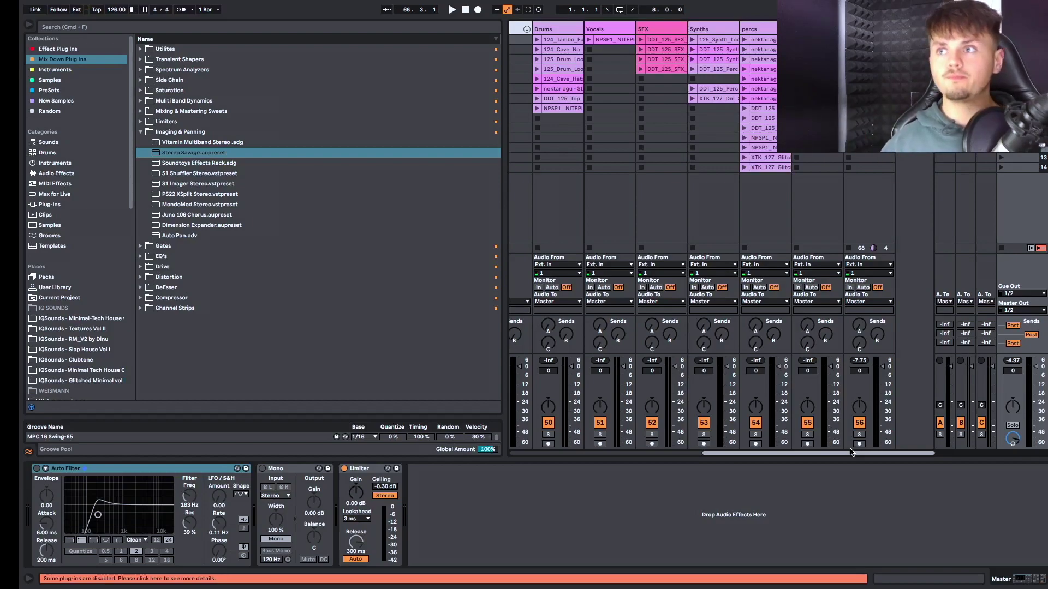
key(space)
click(868, 390)
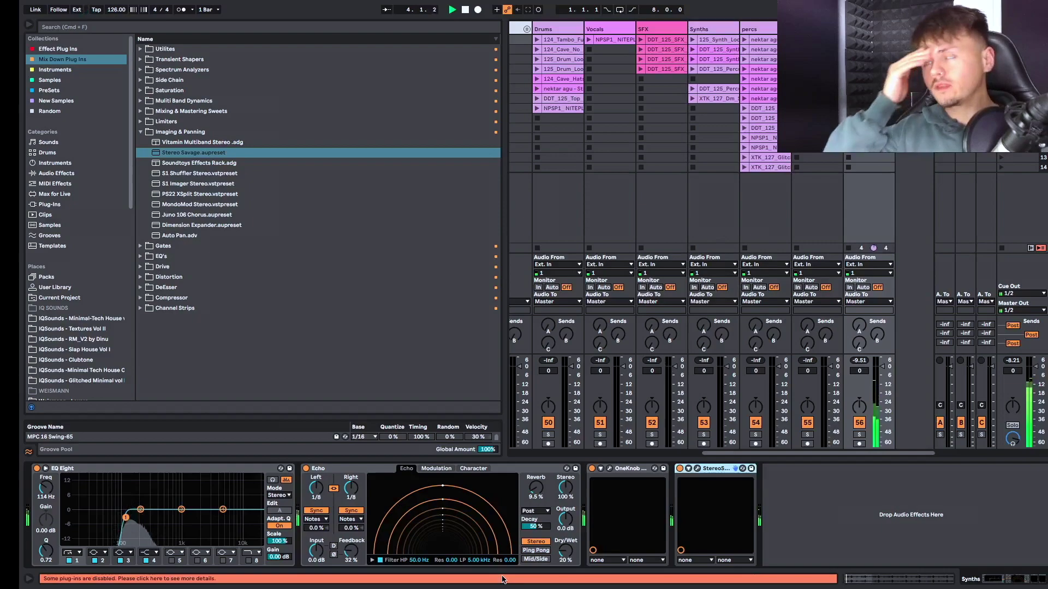
click(692, 89)
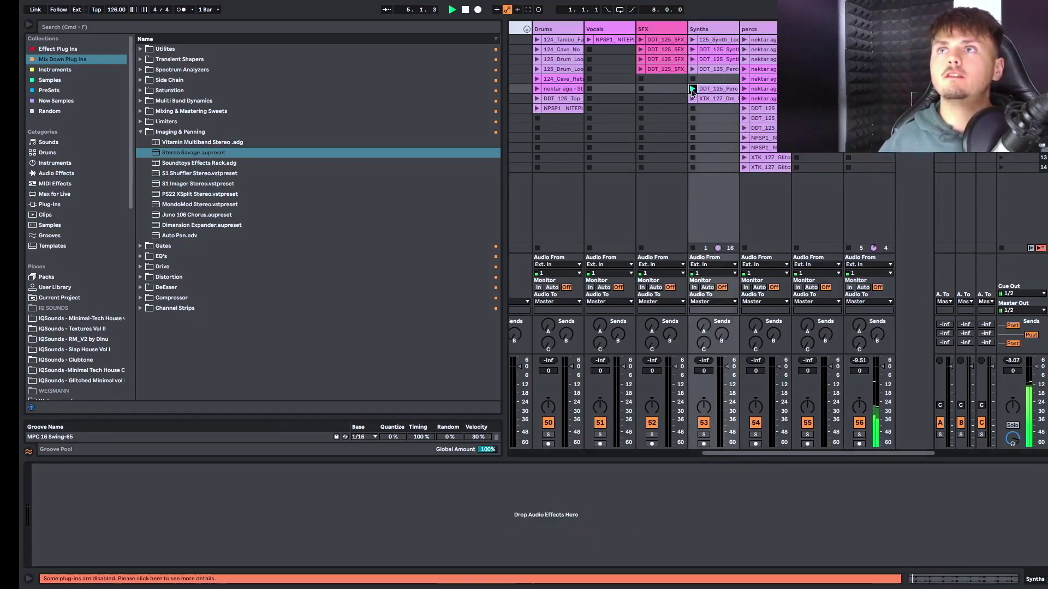
click(715, 91)
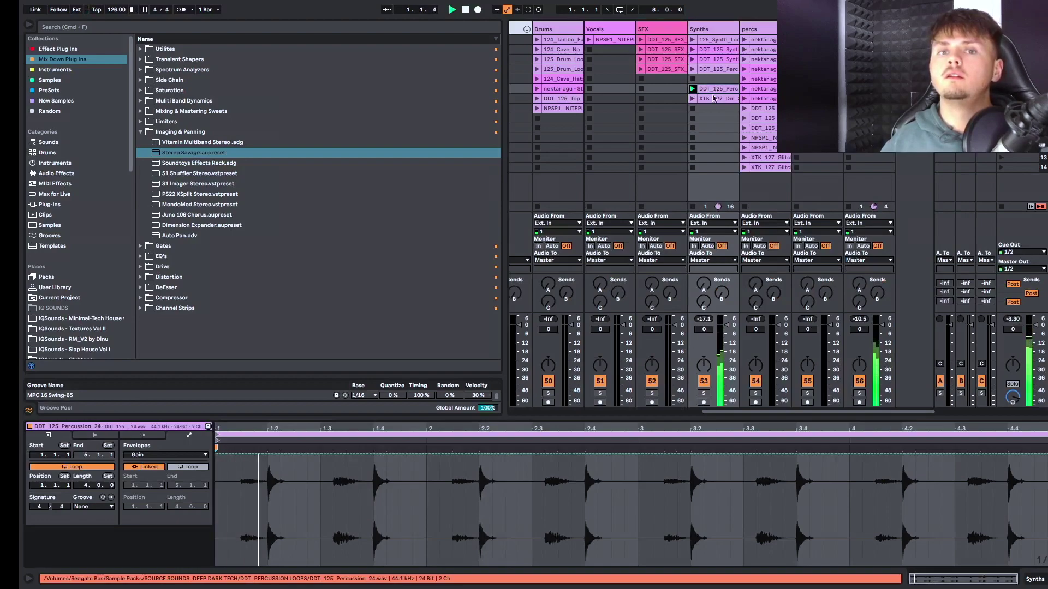
Step: Warp the DDT_125_Percussion_24 clip by shifting the marker at its first sound to 1.2.3
drag(241, 450, 293, 450)
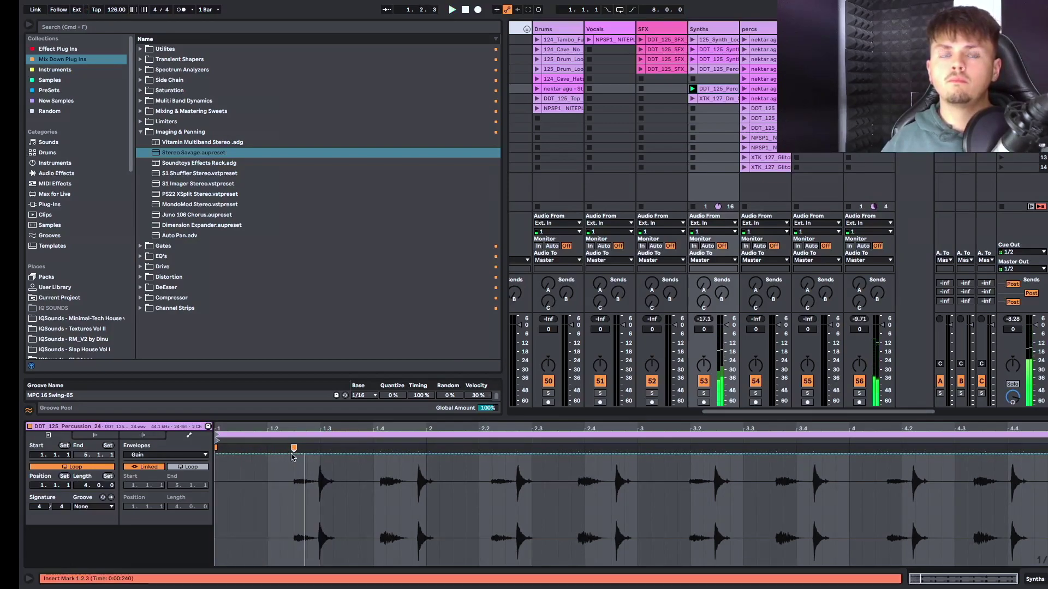
drag(294, 448, 281, 448)
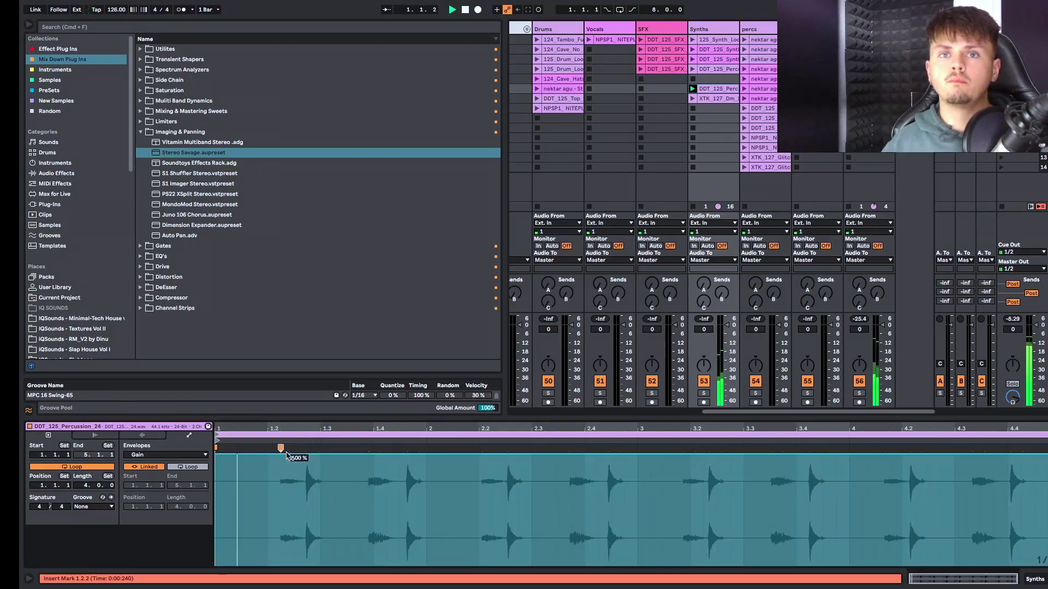
key(space)
drag(281, 448, 294, 448)
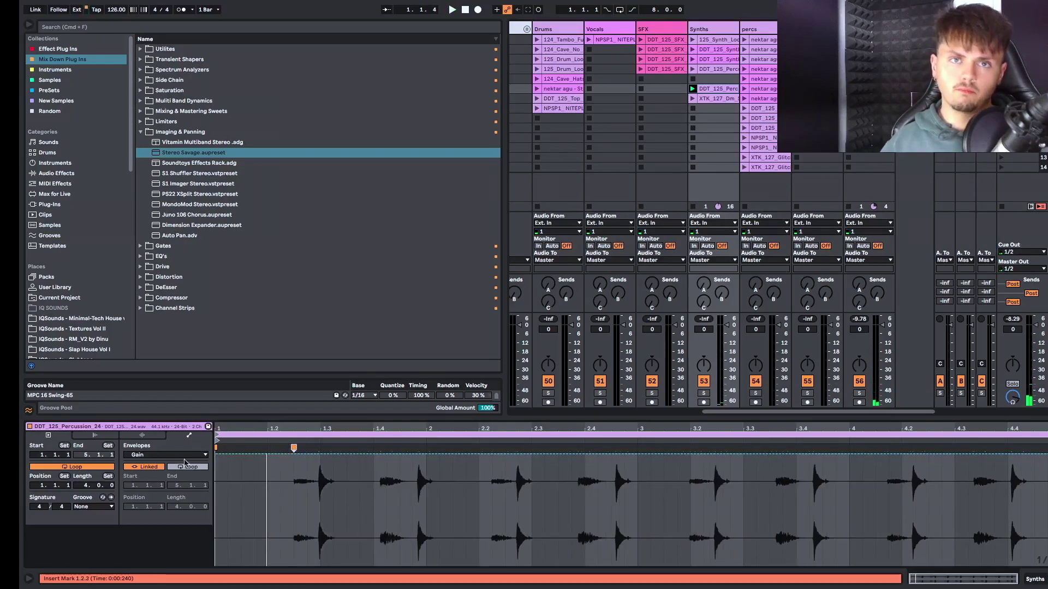
Step: Draw the clip's Gain envelope so it drops to silence just before the hit at 1.3
click(320, 454)
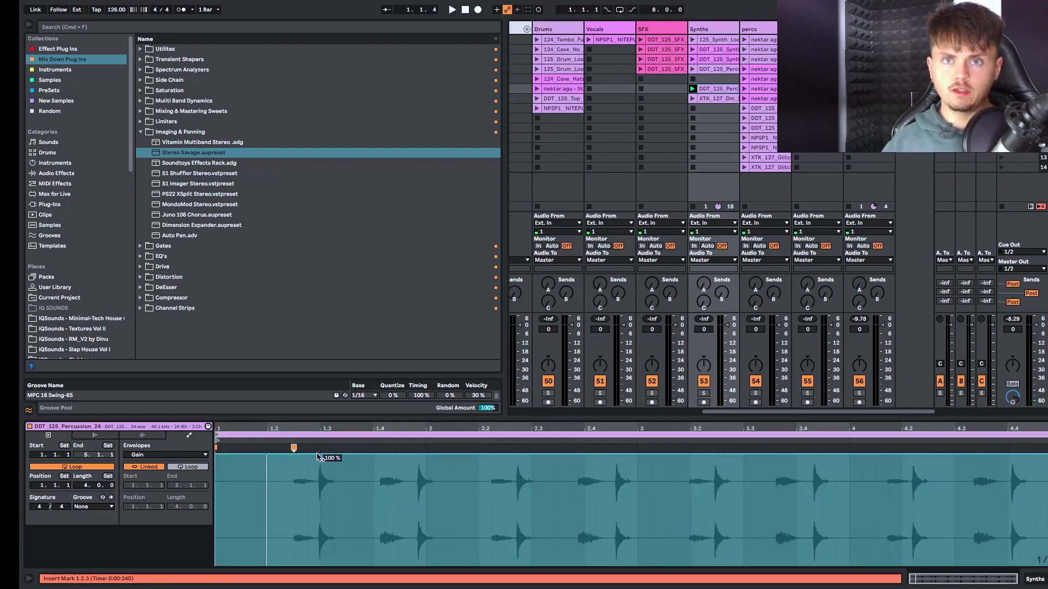
drag(322, 457, 326, 565)
key(space)
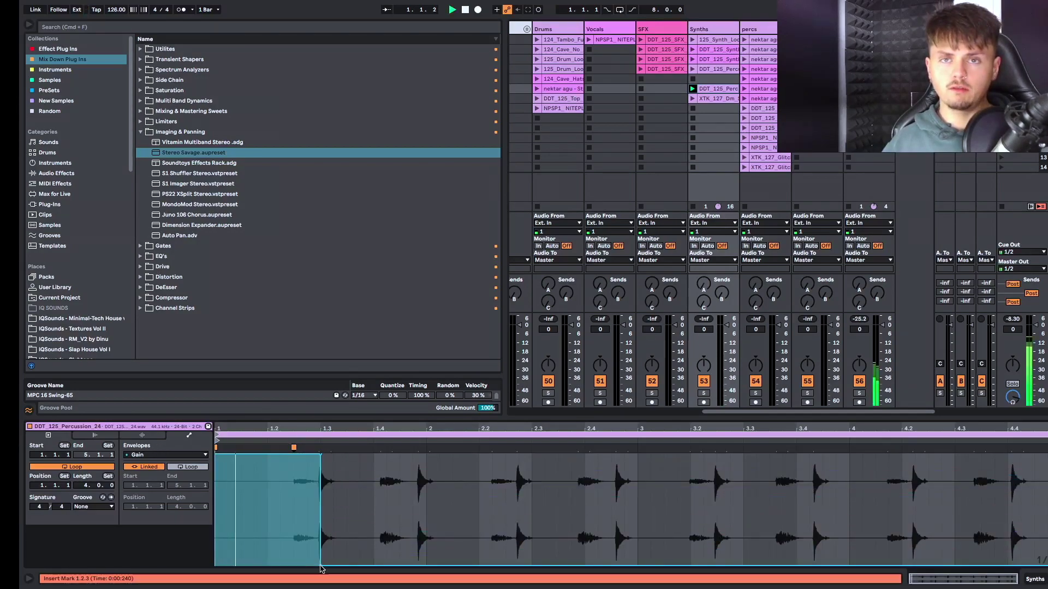
key(space)
scroll(318, 489, up, 5)
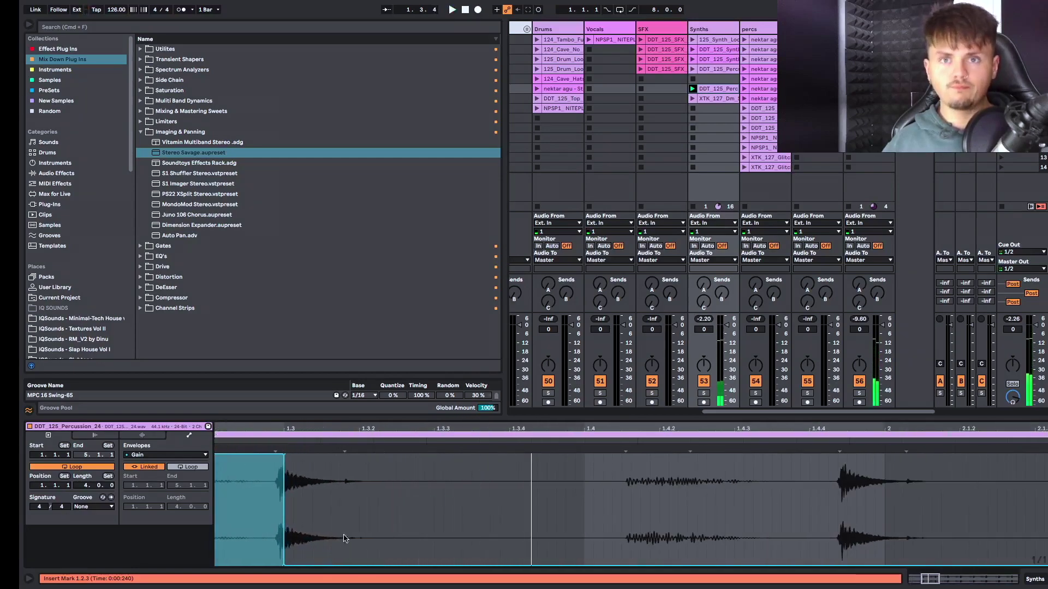
drag(404, 494, 375, 569)
scroll(376, 569, down, 5)
key(space)
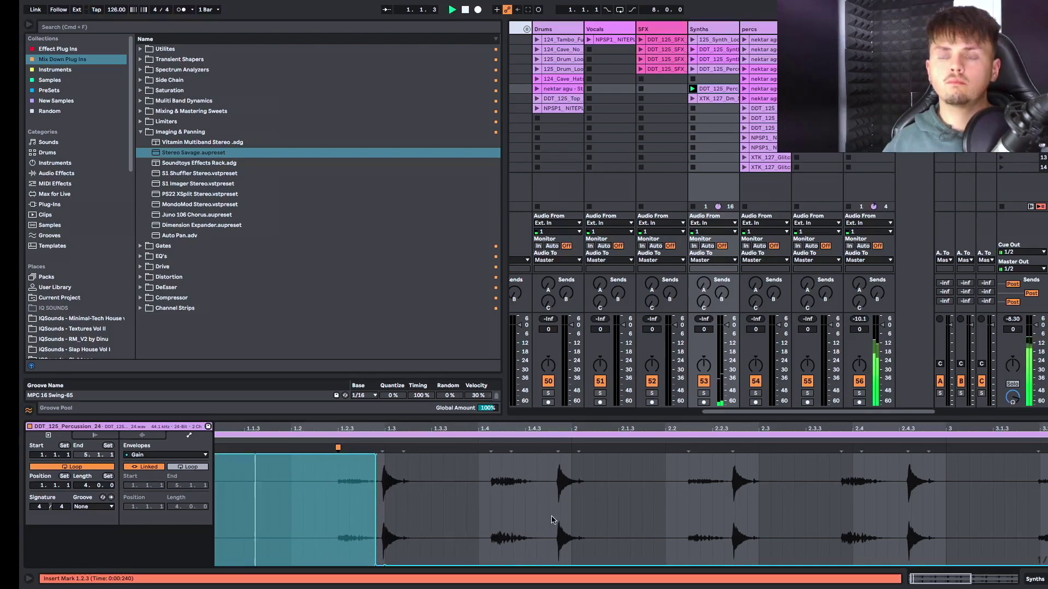
Step: Loop only the first bar of the percussion clip and move the clip onto a new audio track 57
drag(572, 510, 158, 505)
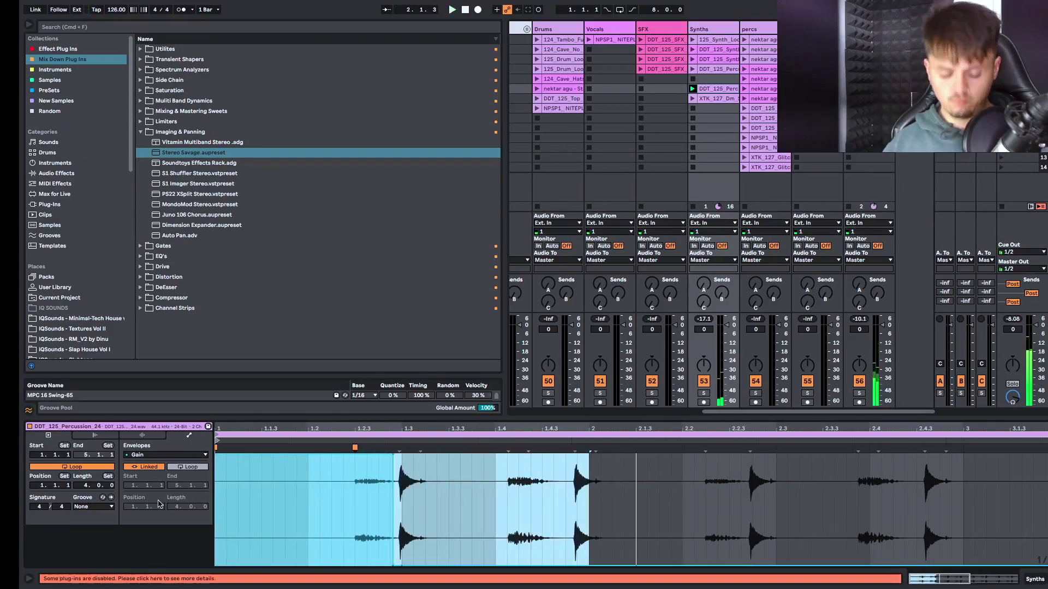
key(super+l)
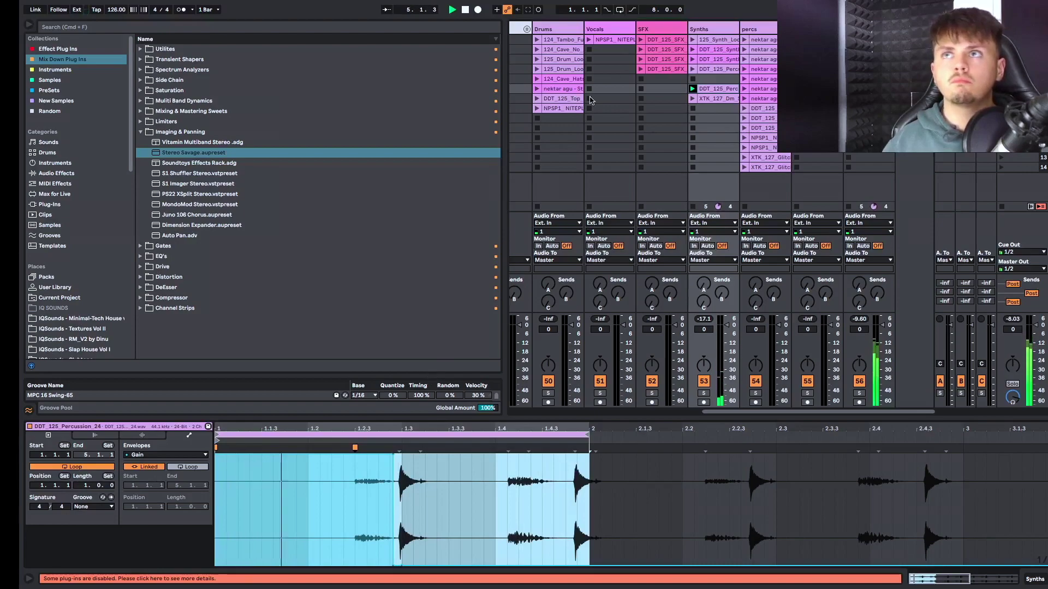
click(716, 88)
click(872, 89)
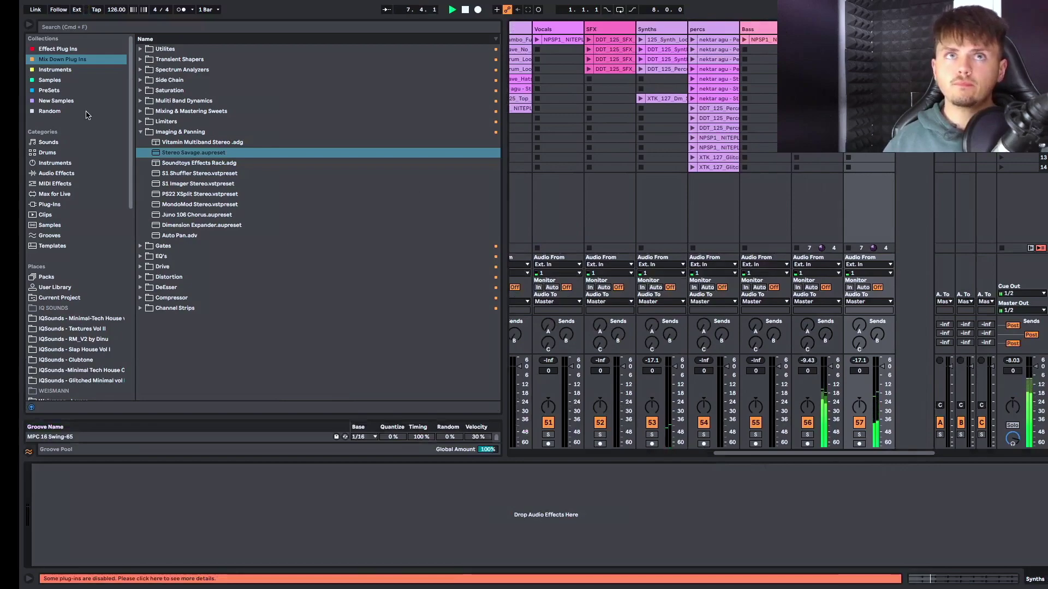
Step: Add the EQ Eight preset from the EQ's folder to track 57
click(142, 256)
click(166, 215)
mouse_move(27, 587)
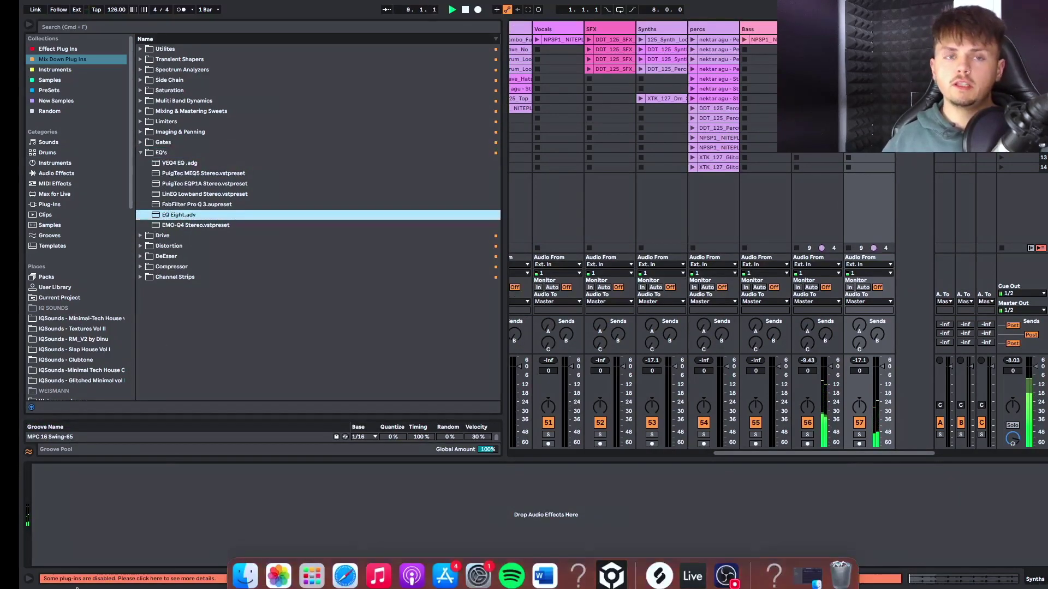
key(Return)
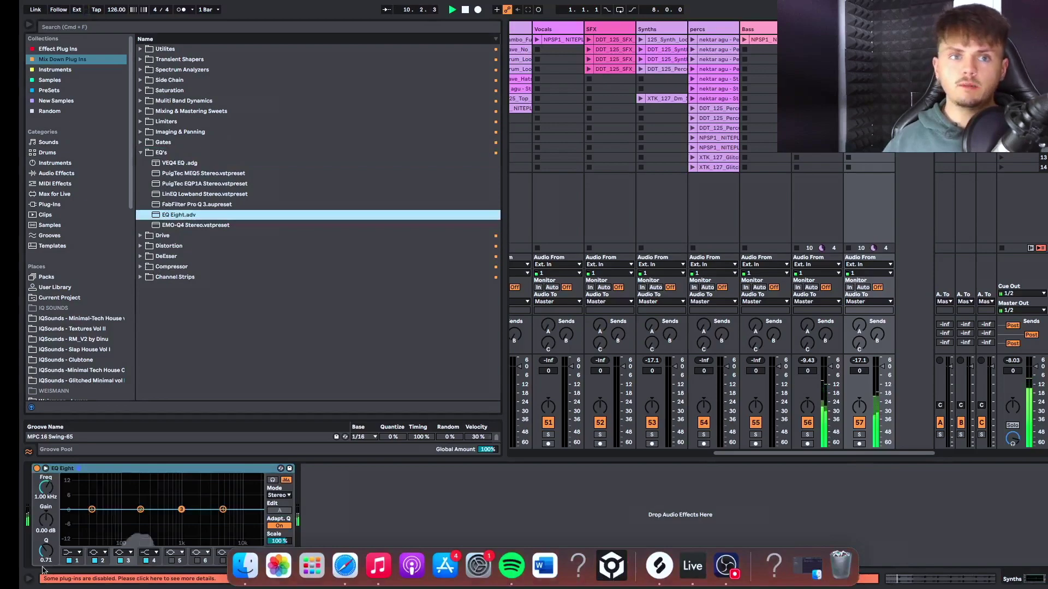
Step: Set band 1 of EQ Eight on track 57 to a low cut at 141 Hz with a Q of 0.61
click(63, 468)
click(68, 487)
drag(46, 487, 46, 464)
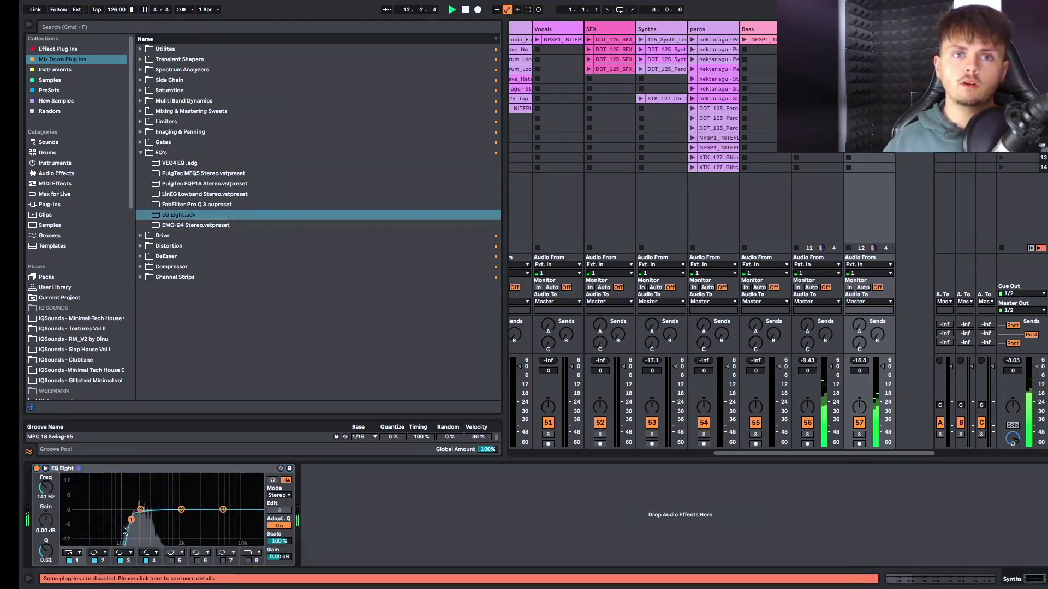
click(36, 468)
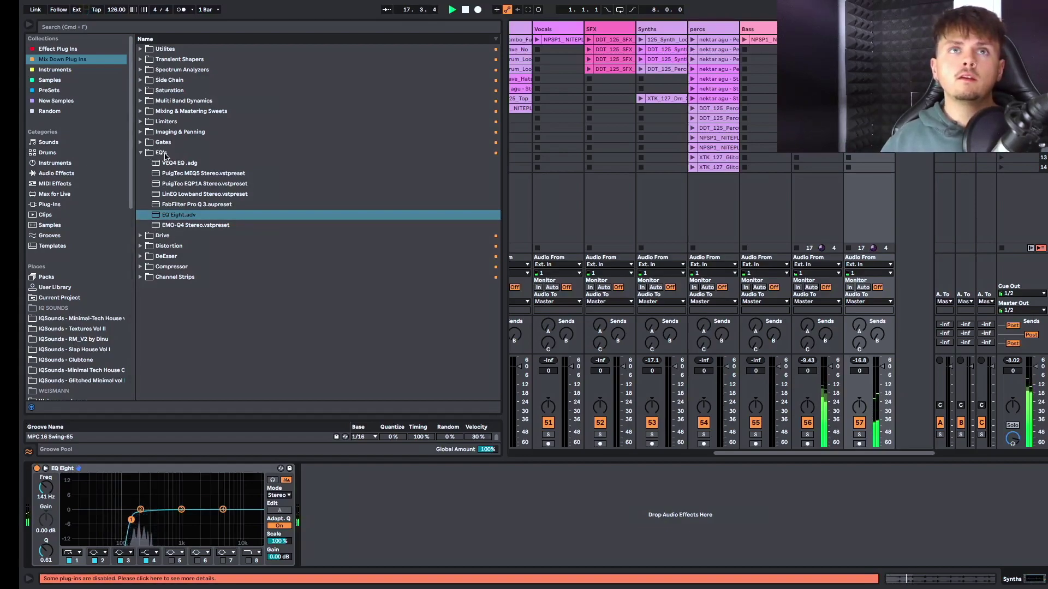
Step: Add the SSL X Saturator preset from the Saturation folder to track 57 after the EQ
click(141, 153)
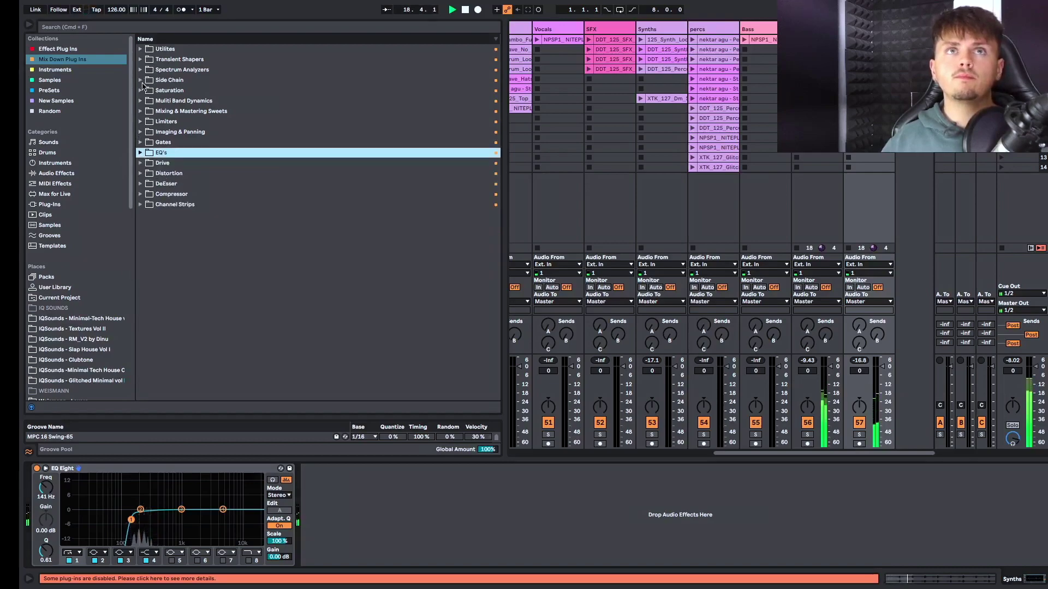
click(164, 90)
key(Down)
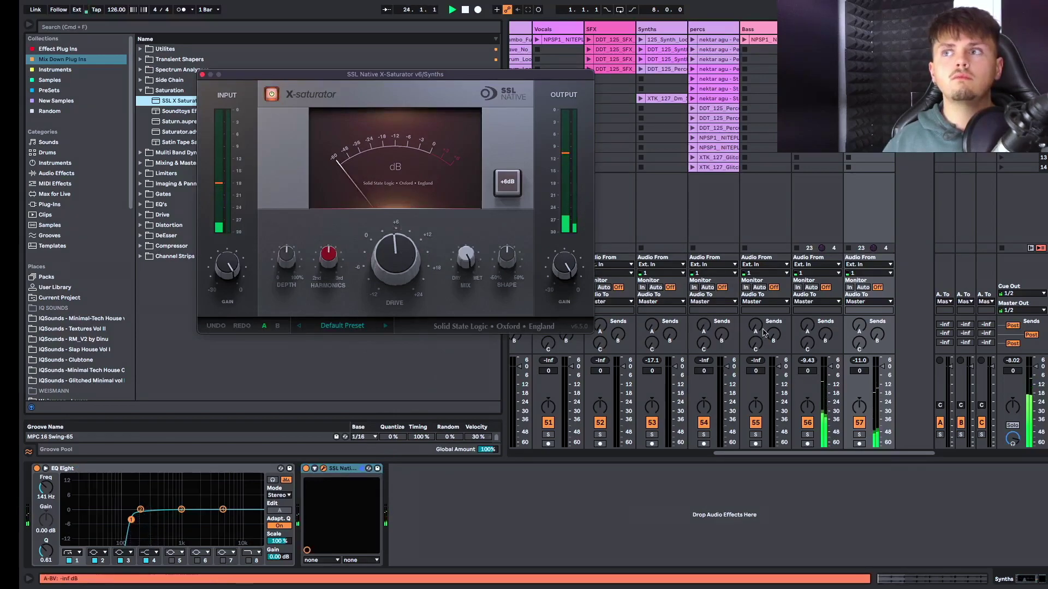
Step: Raise send A on track 57, set the track volume to -5.3 dB and close the saturator window
drag(858, 326, 859, 289)
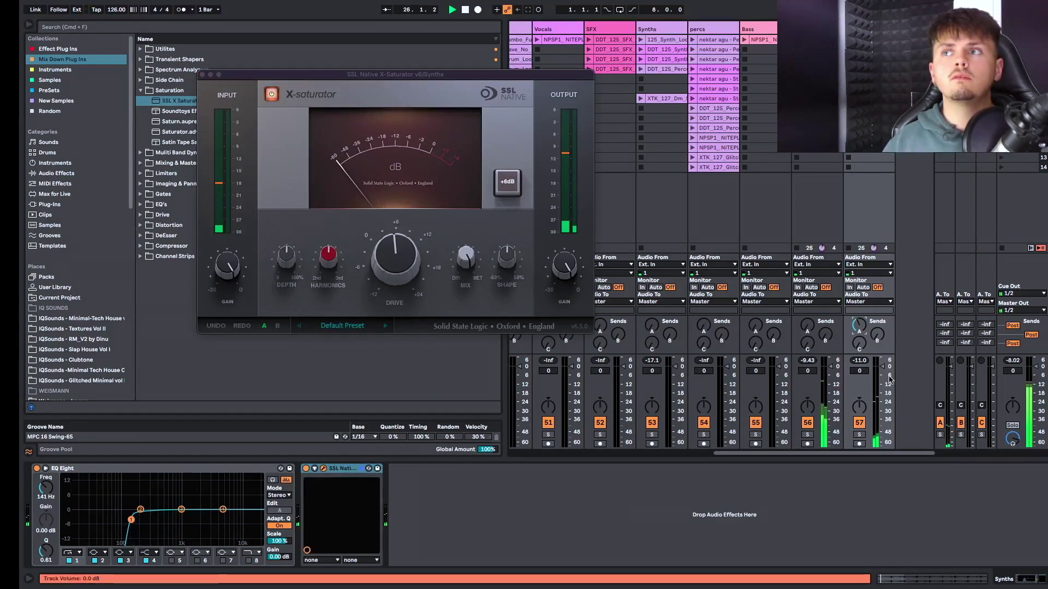
drag(881, 374, 859, 414)
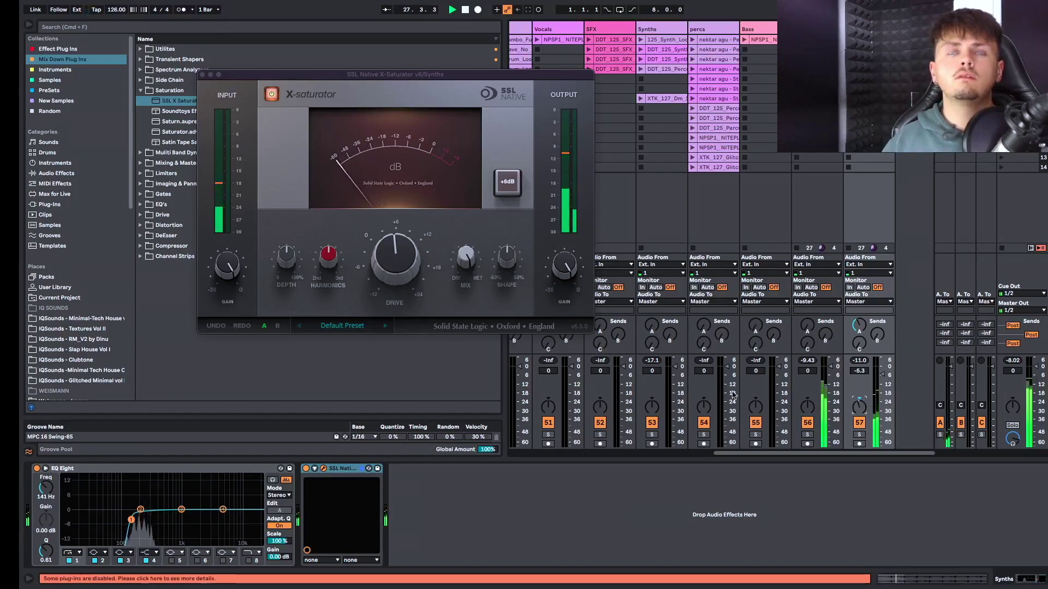
click(203, 75)
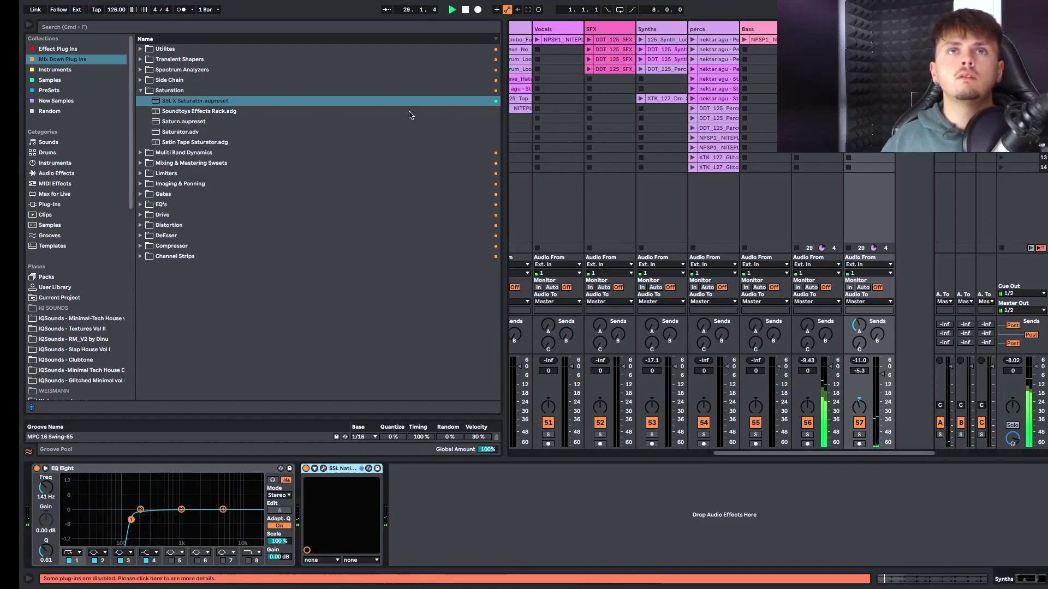
Step: Add the OneKnob Pumper Stereo preset from the Side Chain folder to track 57 and close its window
click(140, 81)
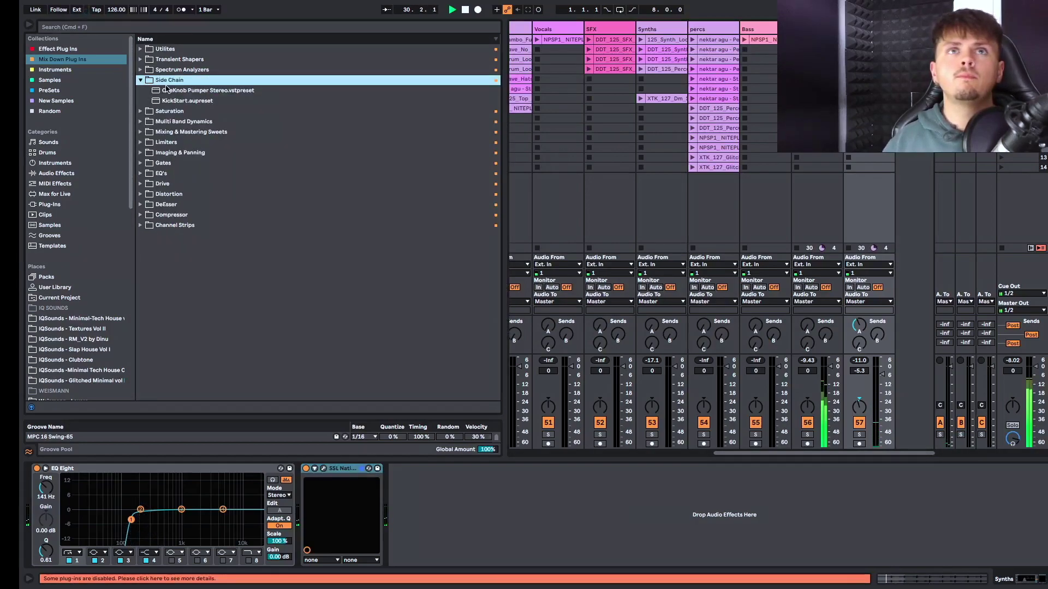
double_click(165, 88)
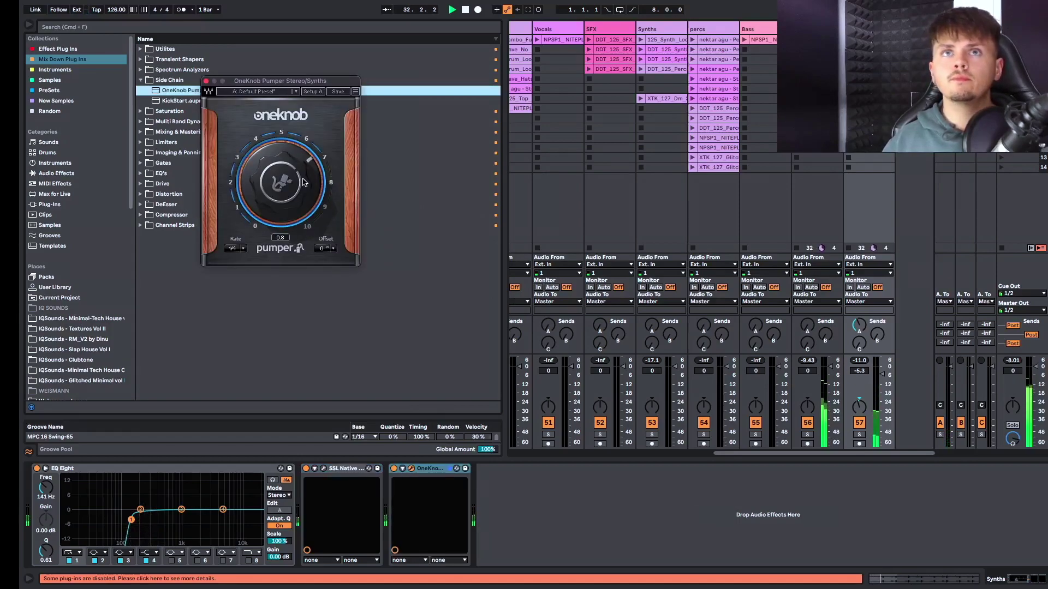
click(207, 81)
Step: Audition the XTK_127 clip on the Synths track and move it to the SFX track below the DDT_125_SFX clips
click(641, 98)
click(644, 197)
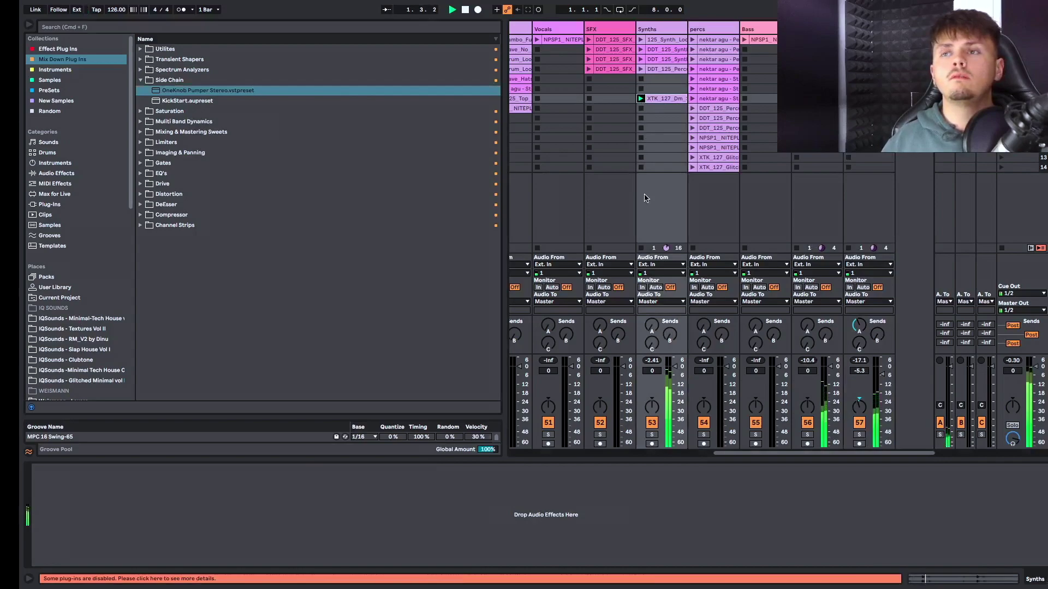
click(663, 101)
drag(663, 101, 610, 102)
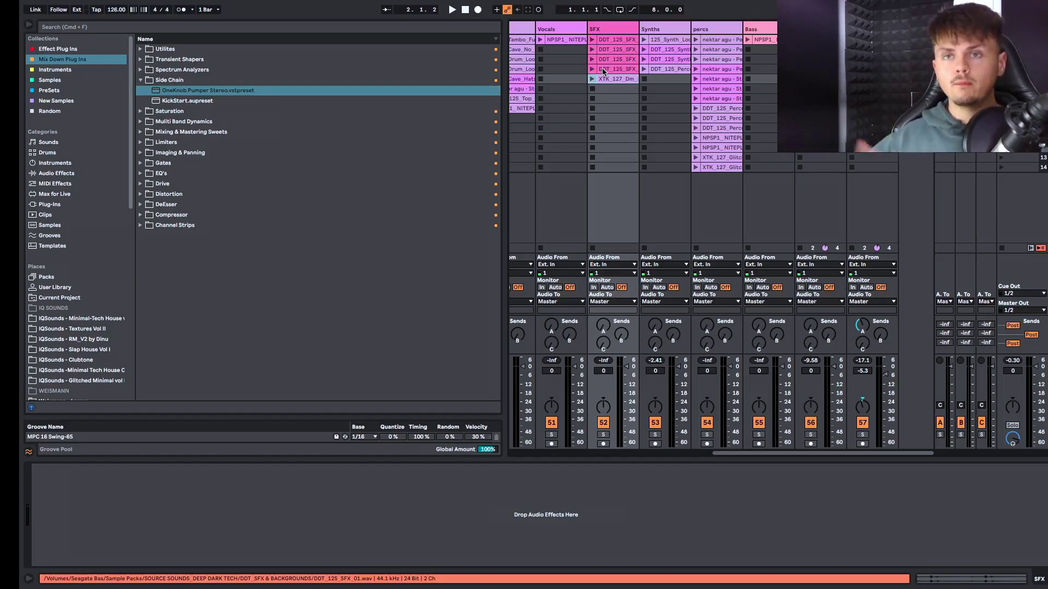
Step: Play the set and audition the first nektar agu clip and the first XTK_127_Glitch clip on the percs track
scroll(645, 131, left, 2)
scroll(645, 131, right, 2)
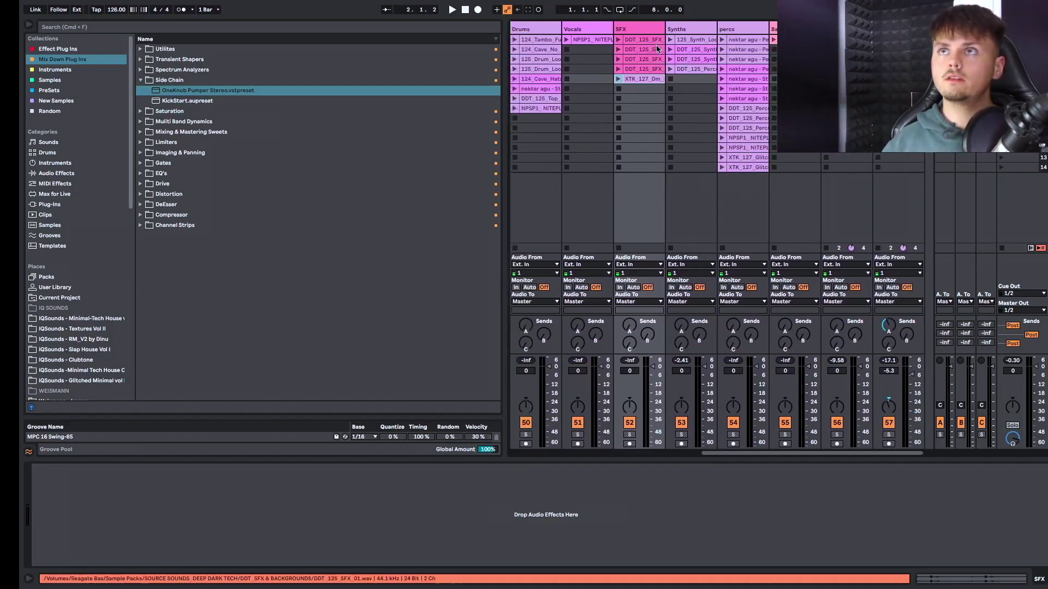
key(space)
scroll(672, 87, right, 2)
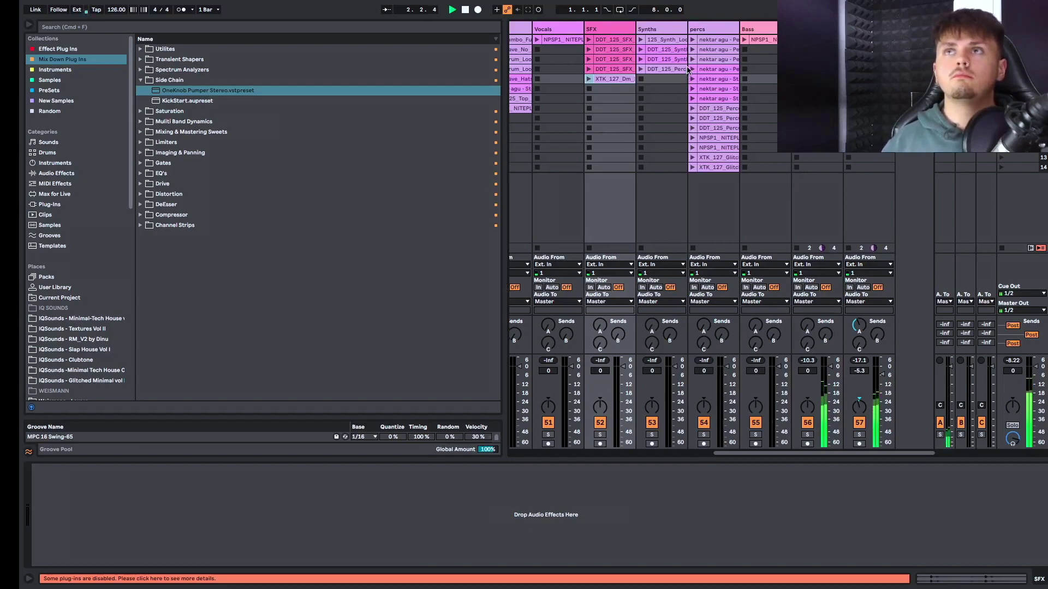
scroll(685, 79, left, 3)
scroll(685, 77, right, 3)
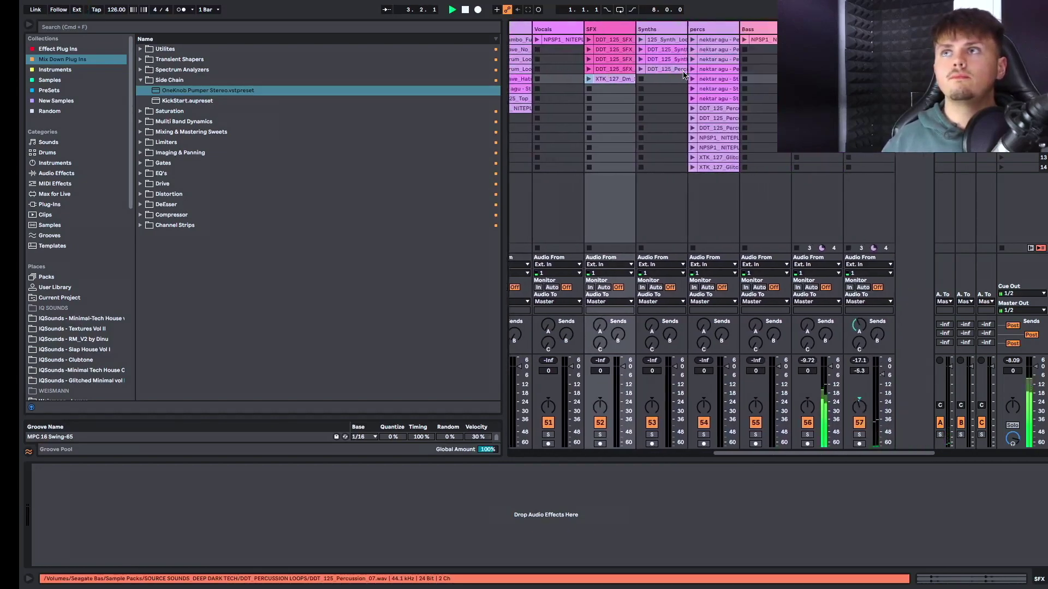
click(692, 41)
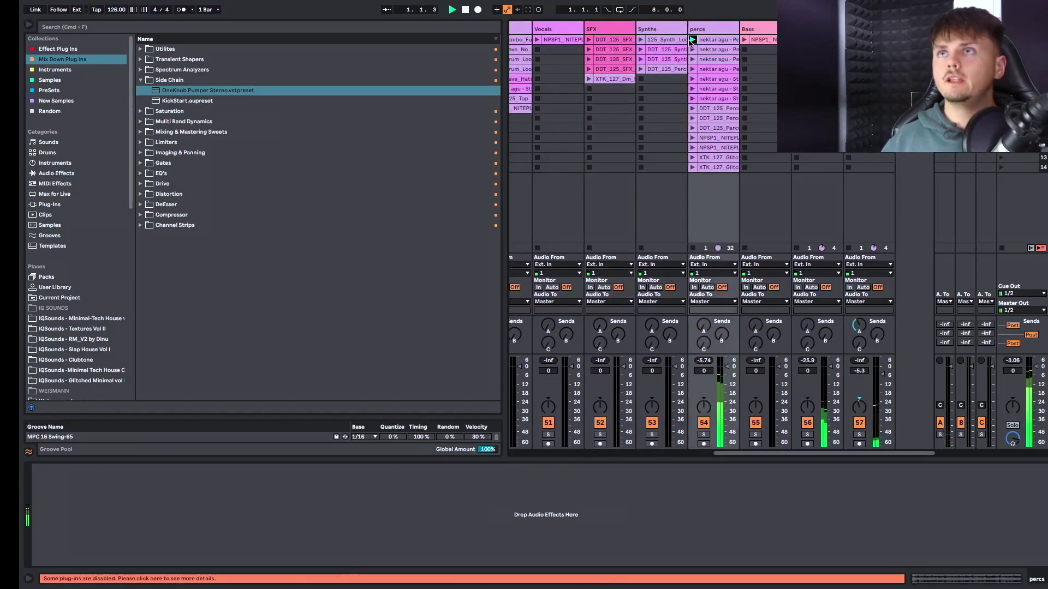
click(693, 158)
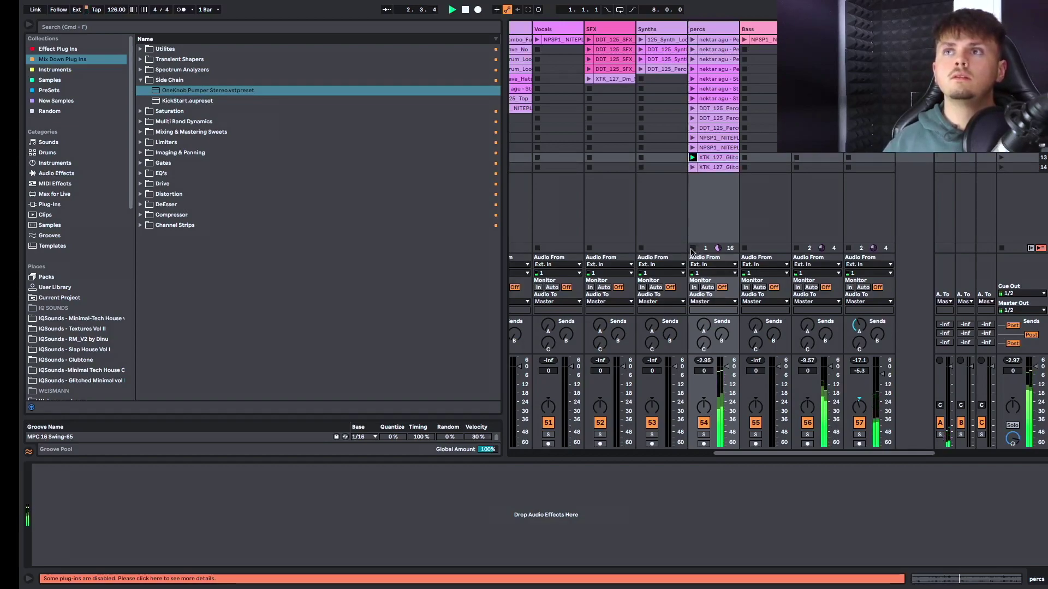
click(693, 249)
Step: Launch the lower NPSP1_NITEPLAN percs clip, move it to a new track 58 and set that track's volume to -13.0 dB
click(691, 148)
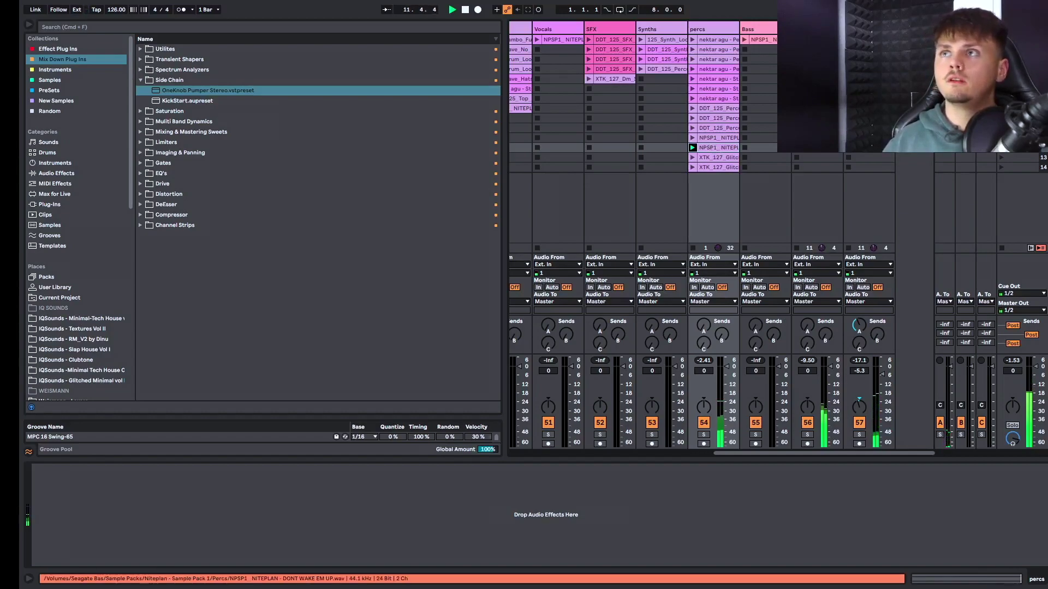
scroll(882, 183, right, 1)
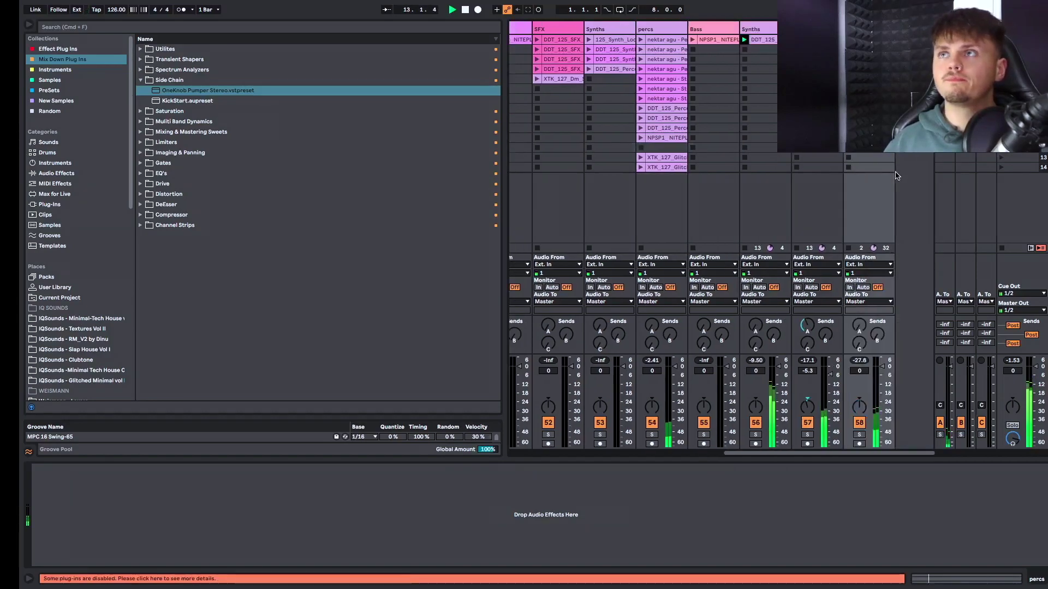
drag(884, 373, 882, 384)
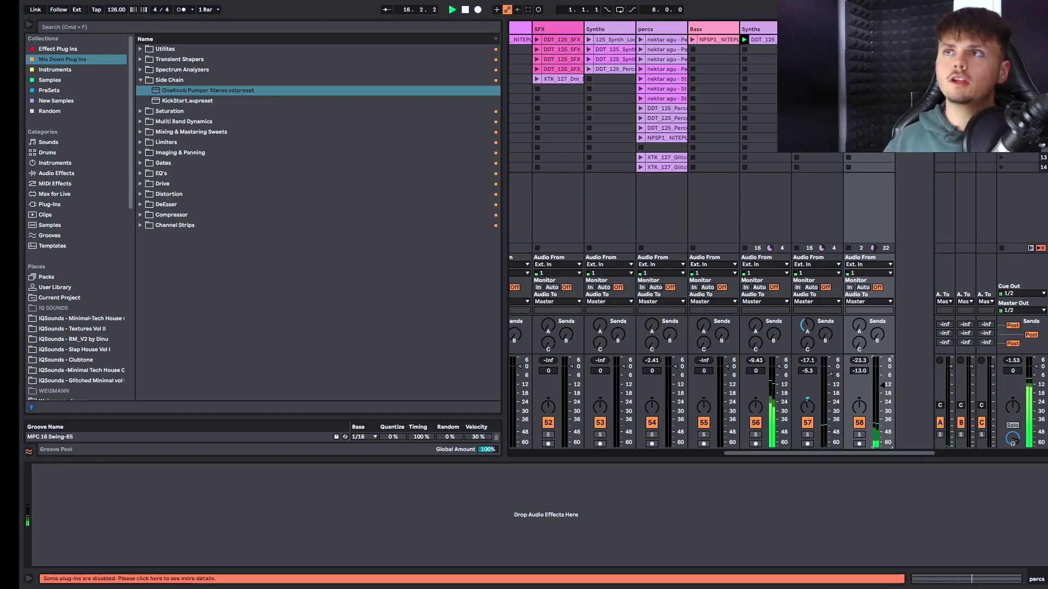
Step: Audition the remaining NPSP1_NITEPLAN clip, the DDT_125_Perc clips and the lowest nektar agu clip on the percs track
scroll(699, 88, left, 1)
scroll(700, 88, left, 4)
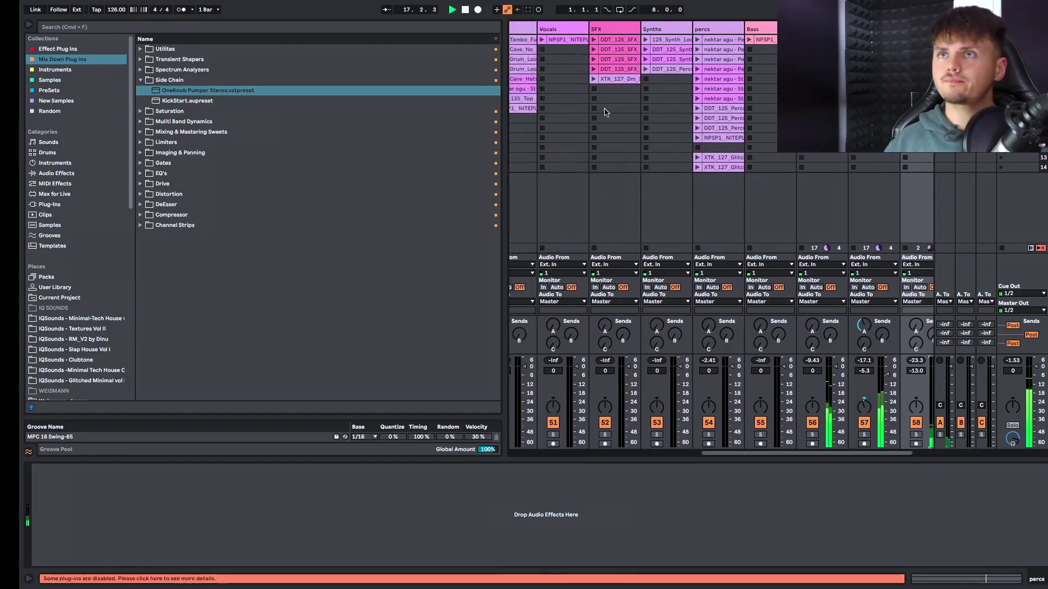
scroll(627, 96, right, 3)
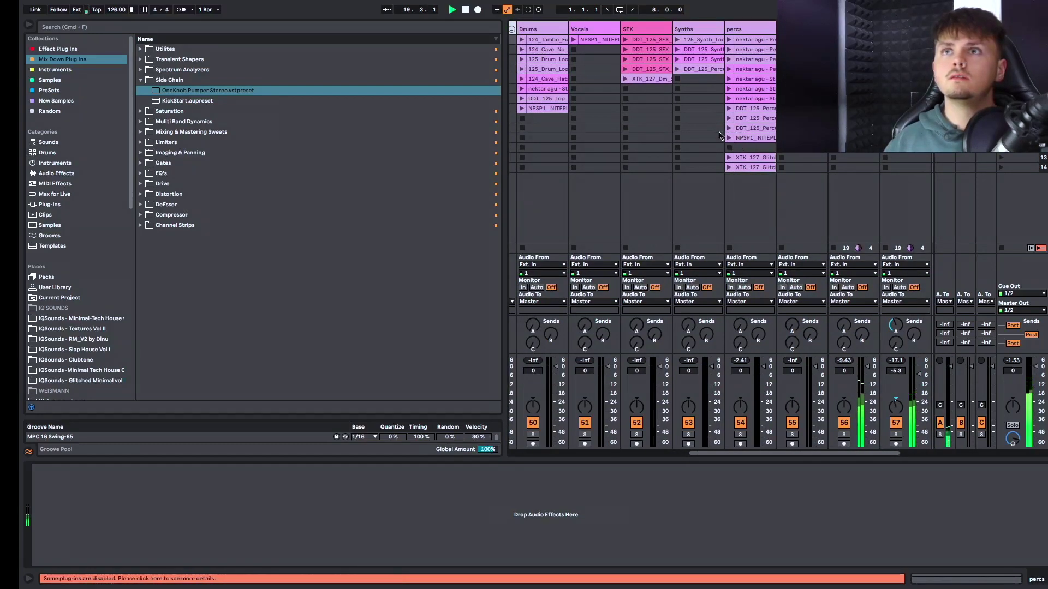
scroll(717, 141, left, 3)
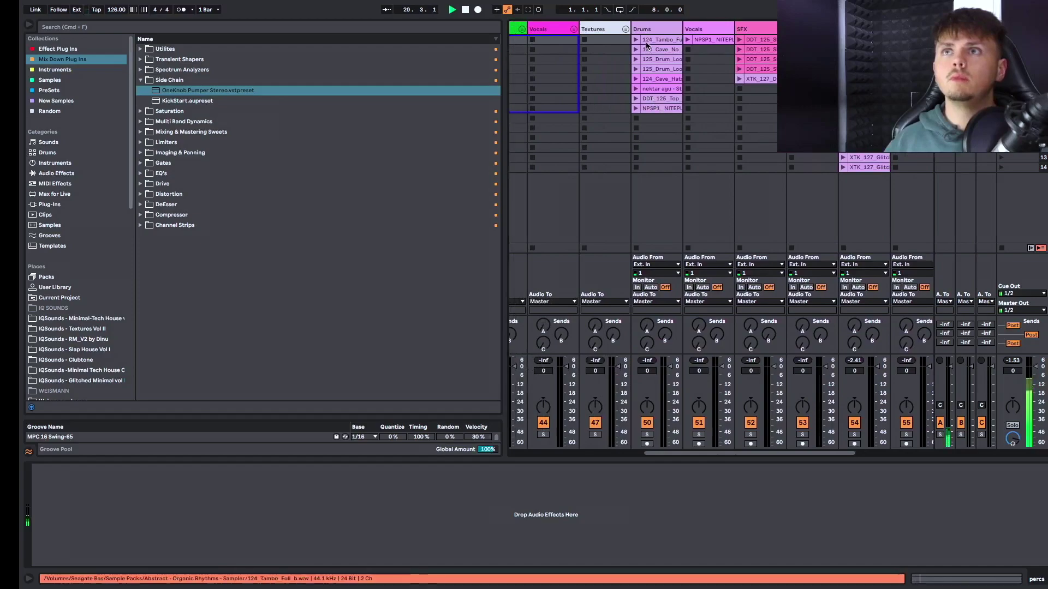
scroll(611, 114, right, 4)
click(641, 138)
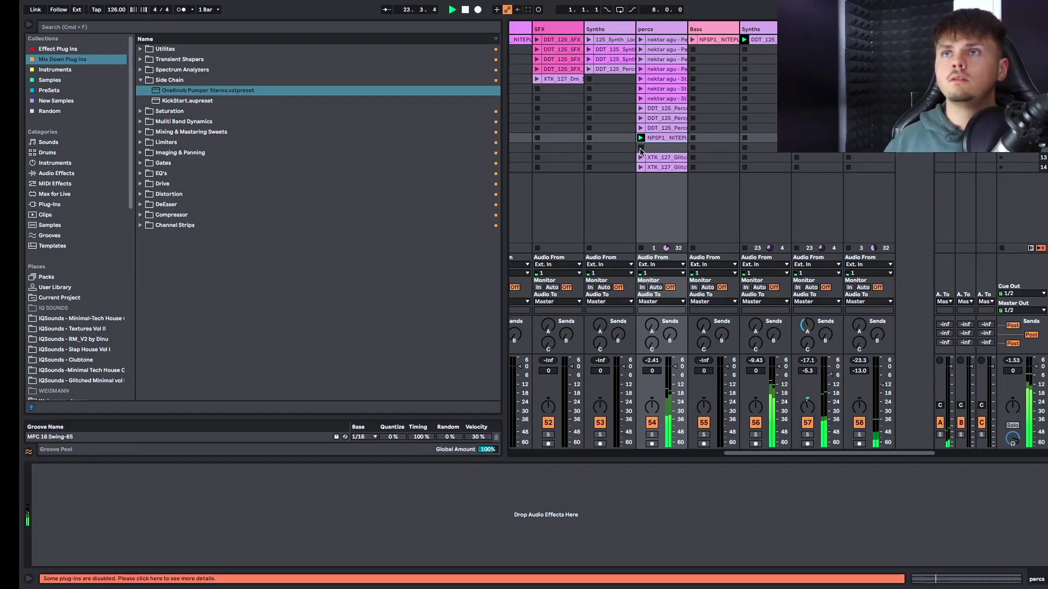
click(640, 148)
click(640, 128)
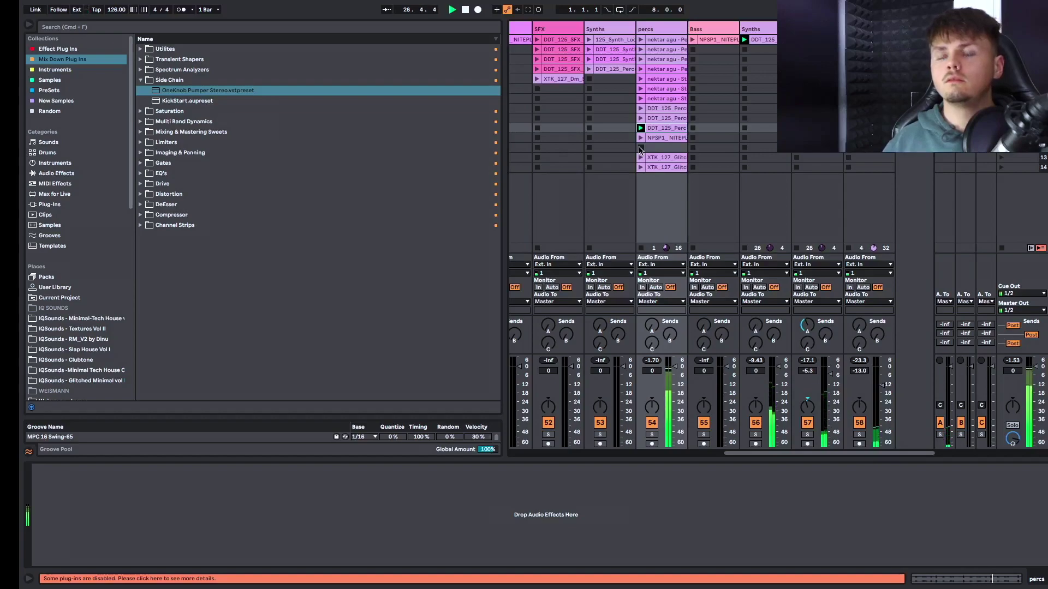
click(640, 119)
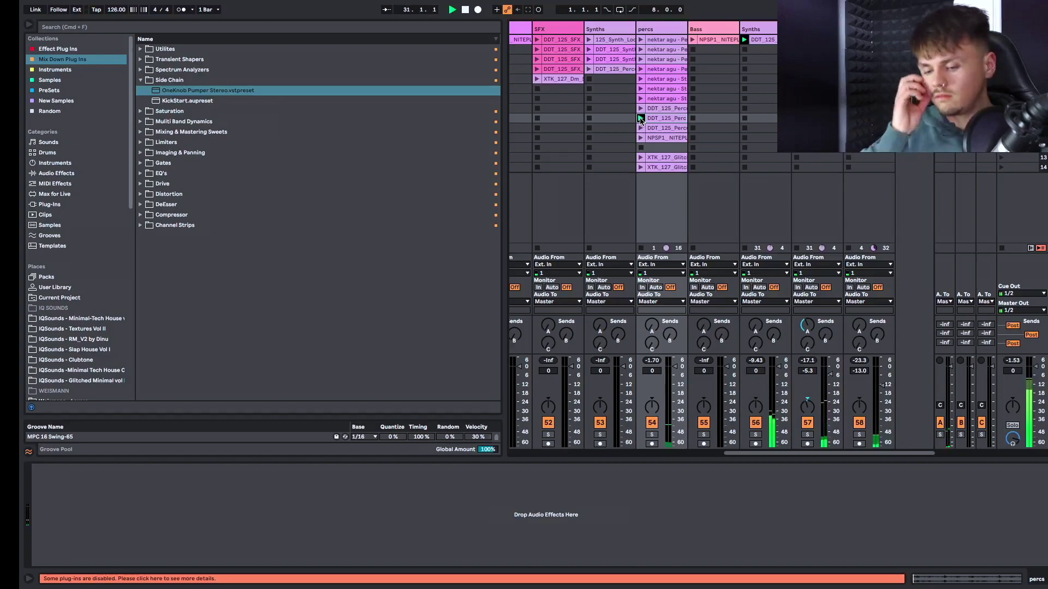
click(641, 110)
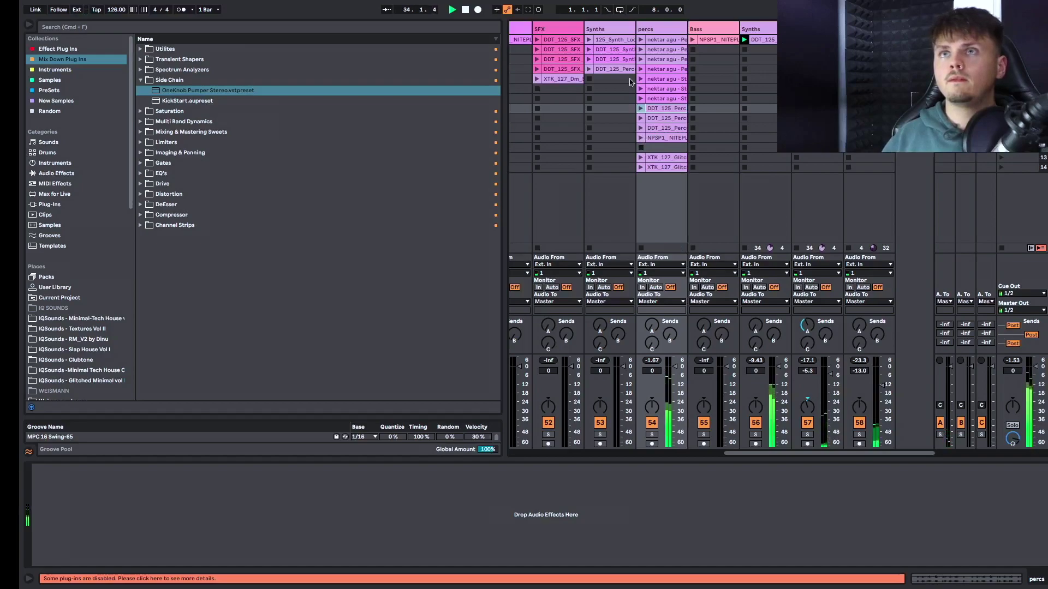
click(641, 99)
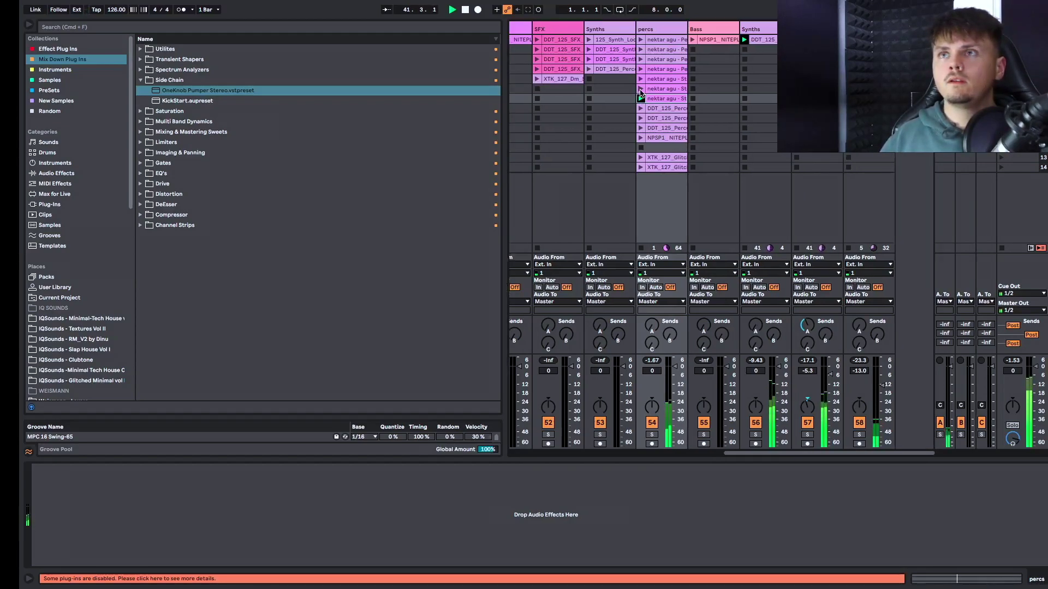
Step: Launch the nektar agu Stripped Drum Loops clip in row six, move it to a new track 59 and set its volume to -13.3 dB
click(640, 89)
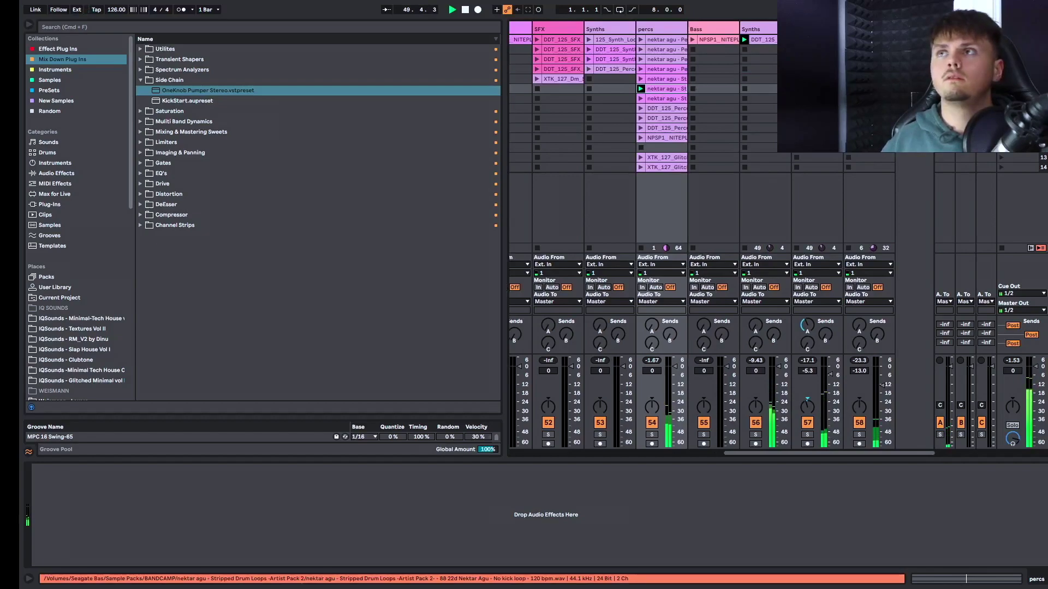
drag(667, 89, 914, 89)
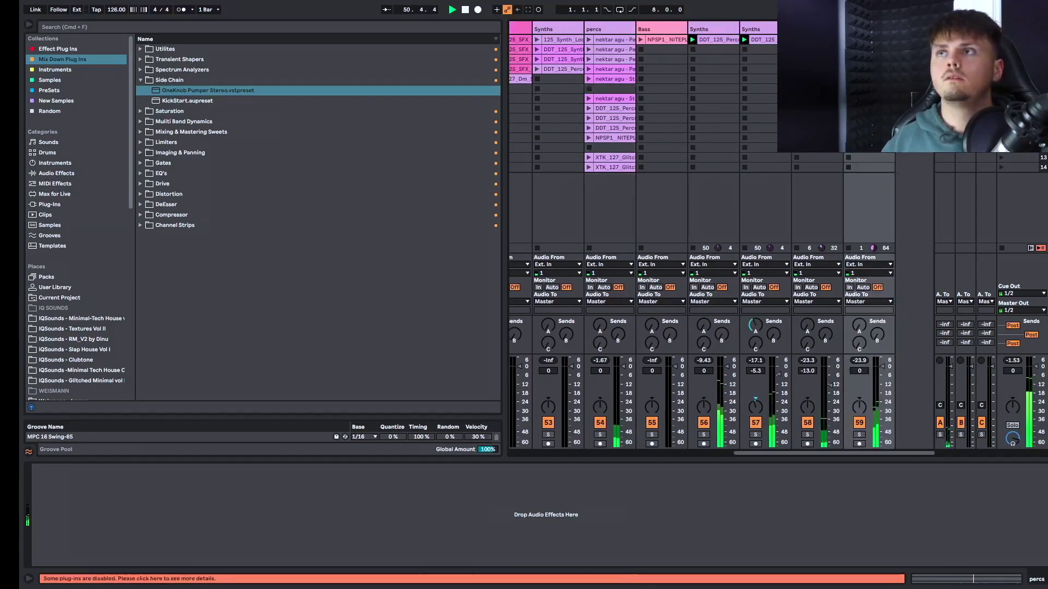
key(shift+Tab)
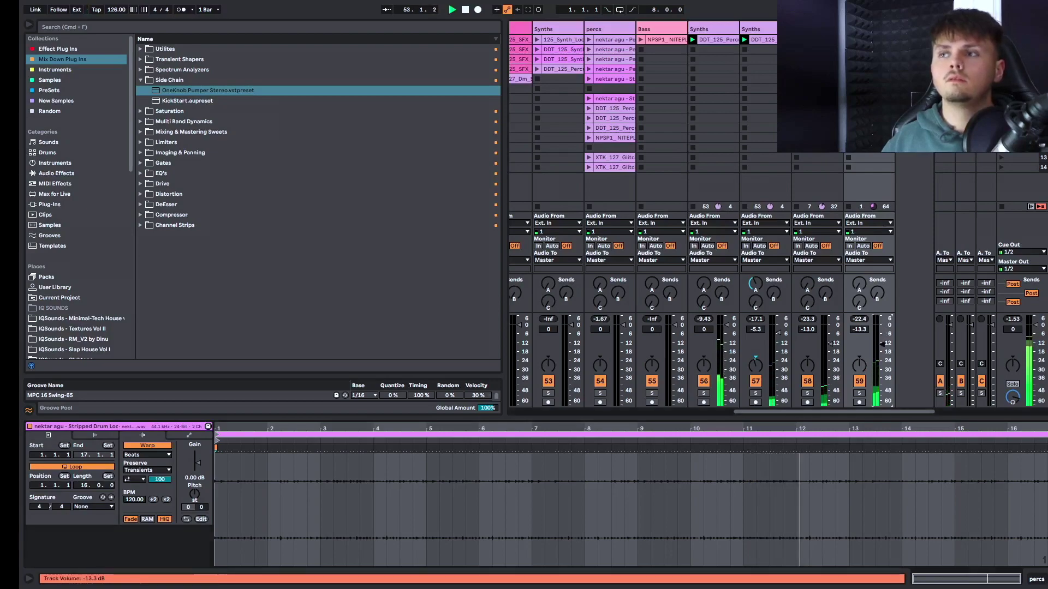
mouse_move(876, 355)
mouse_down()
mouse_move(876, 373)
mouse_move(882, 346)
mouse_up()
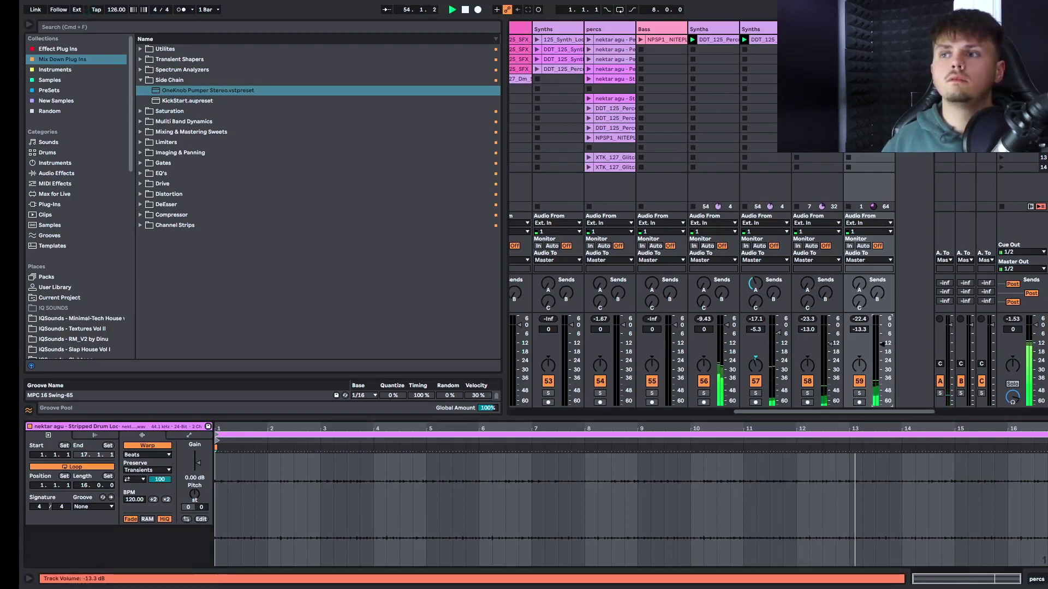
key(super+z)
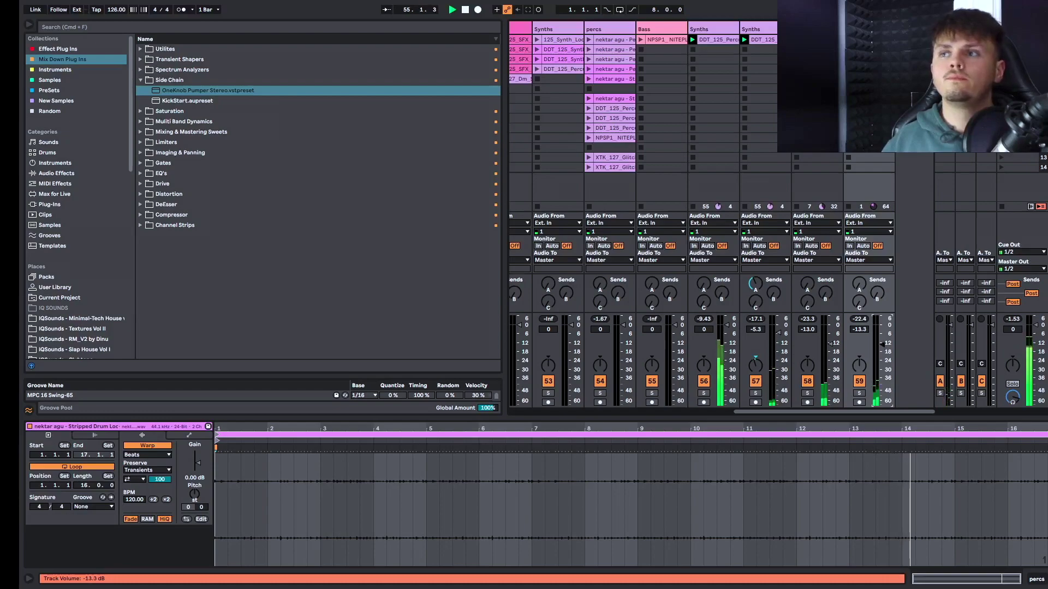
Step: Stop playback, quantize the whole nektar agu drum loop on track 59 and apply the MPC 16 Swing-65 groove to it
key(space)
key(super+a)
key(super+u)
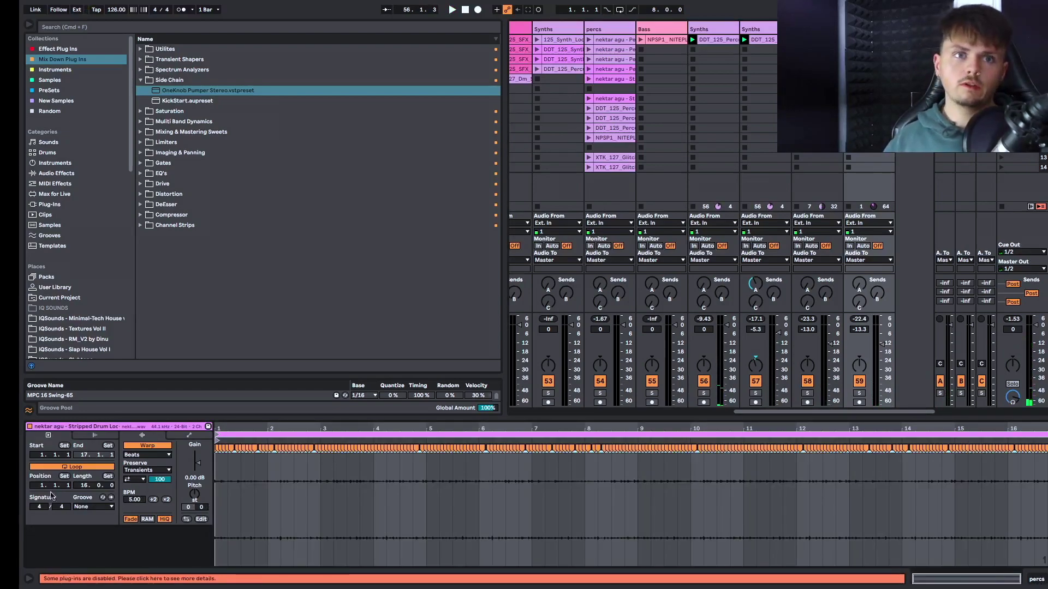
click(91, 508)
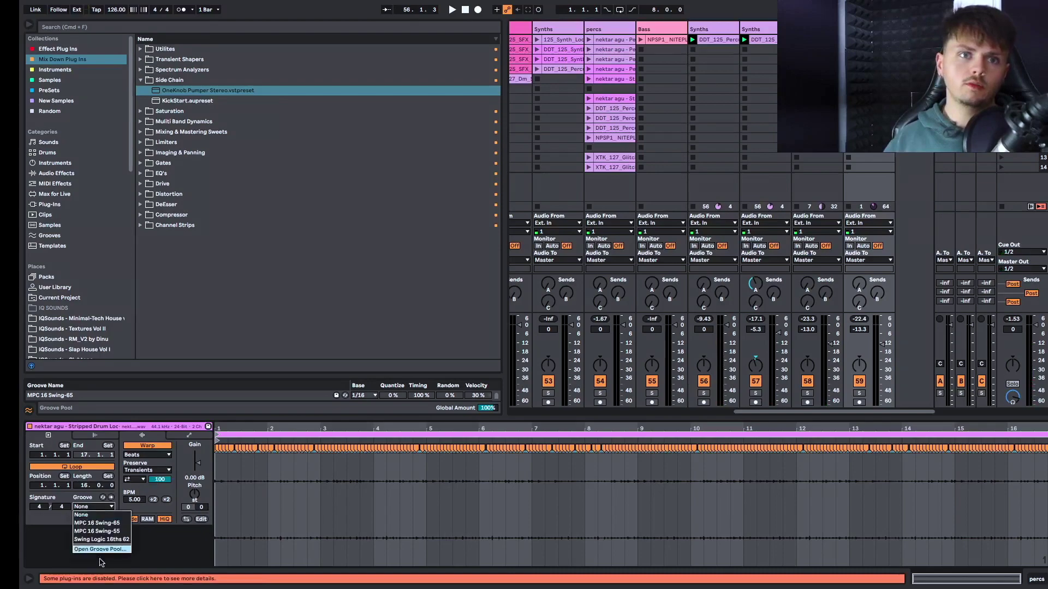
click(125, 524)
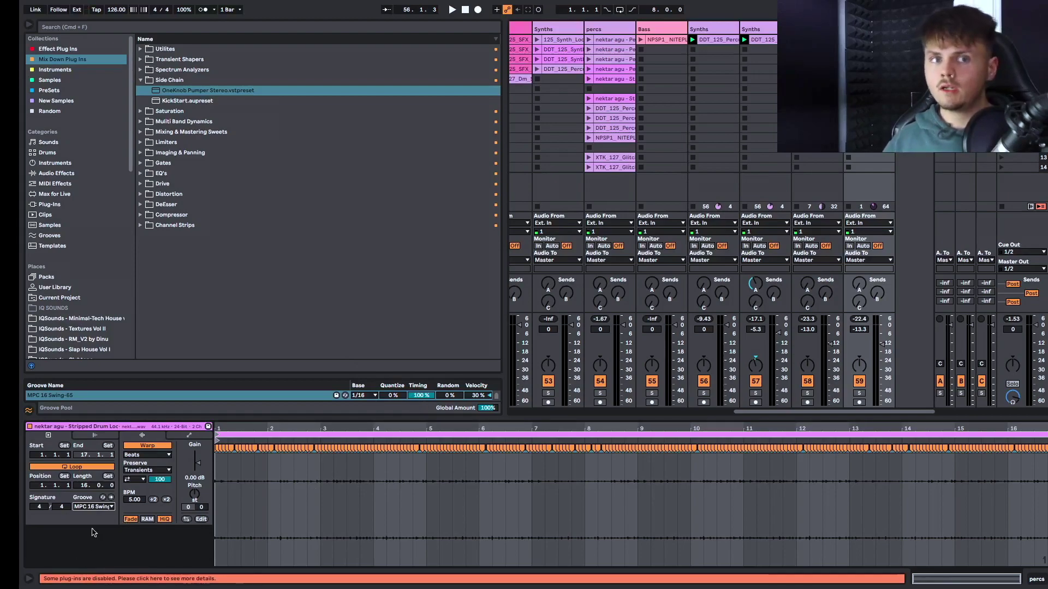
click(102, 509)
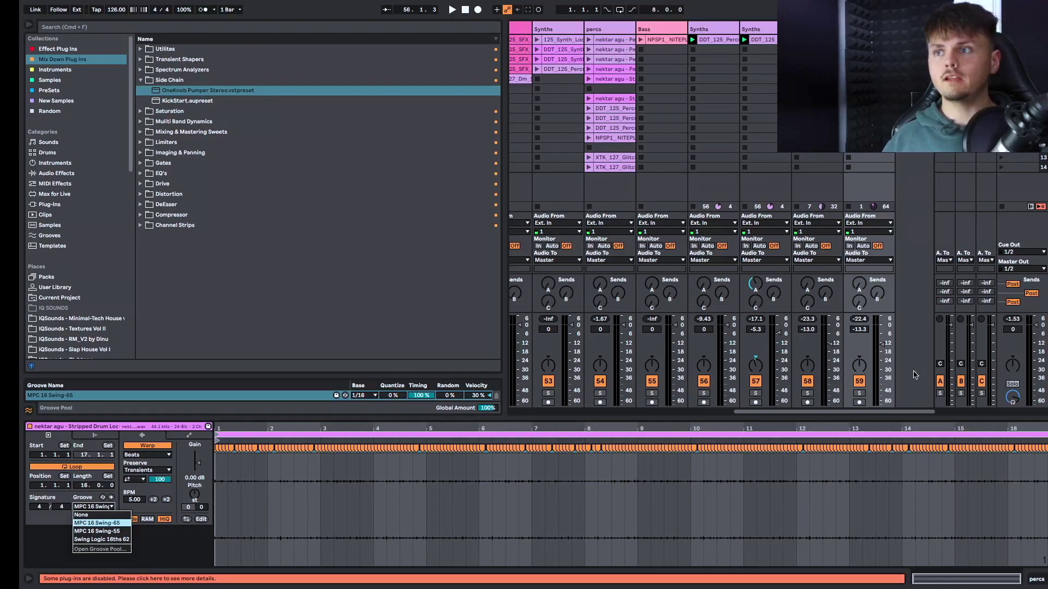
Step: Solo track 59, start playback and raise the track volume to 0.5 dB
click(861, 394)
click(860, 393)
key(space)
drag(881, 344, 881, 325)
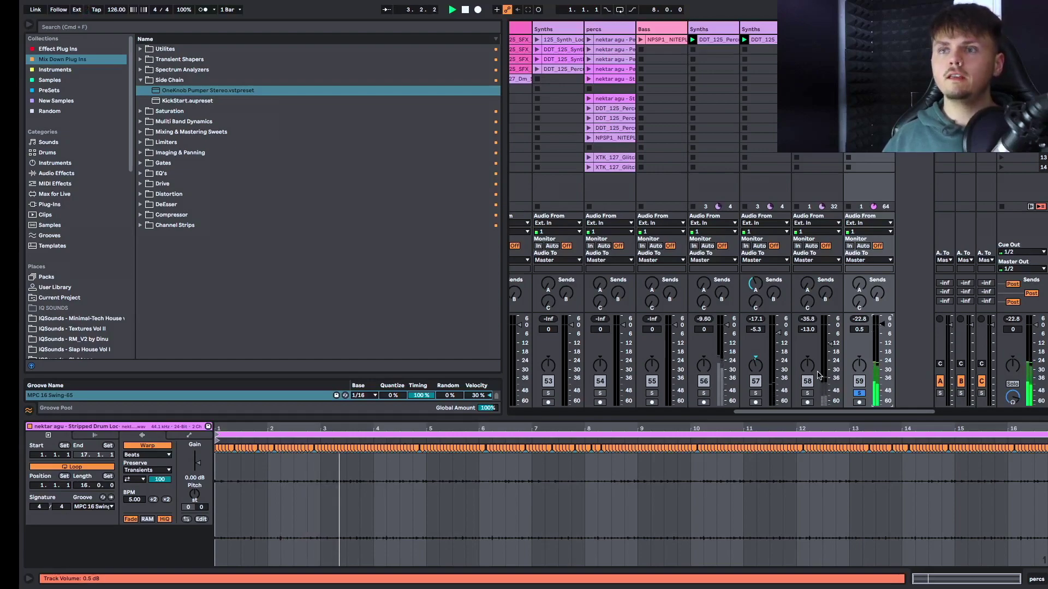
Step: Compare the MPC 16 Swing-65 groove at 0% timing during playback, and set its timing to 41%
drag(421, 395, 421, 400)
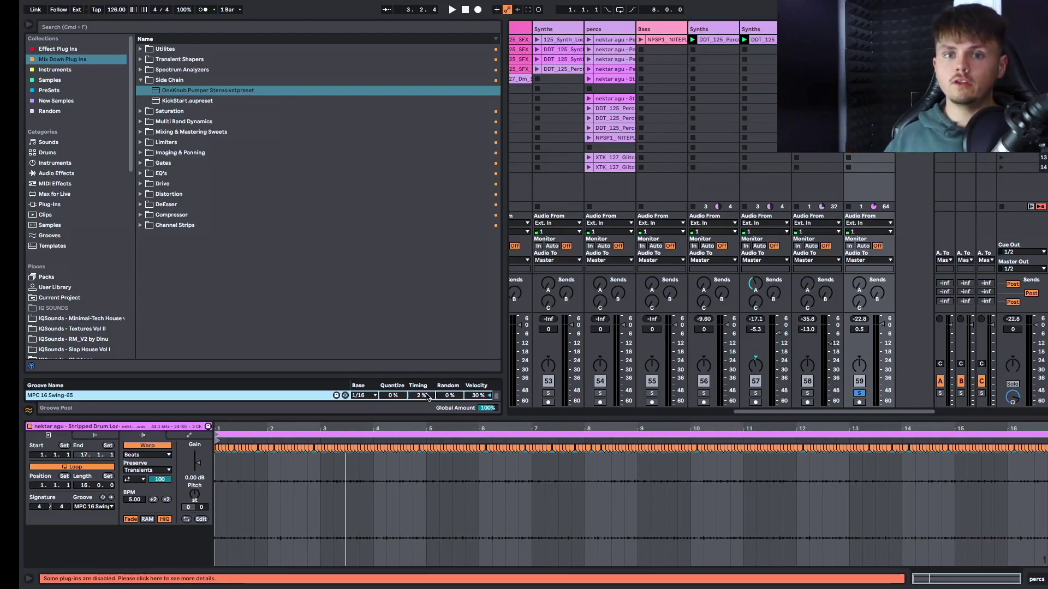
key(space)
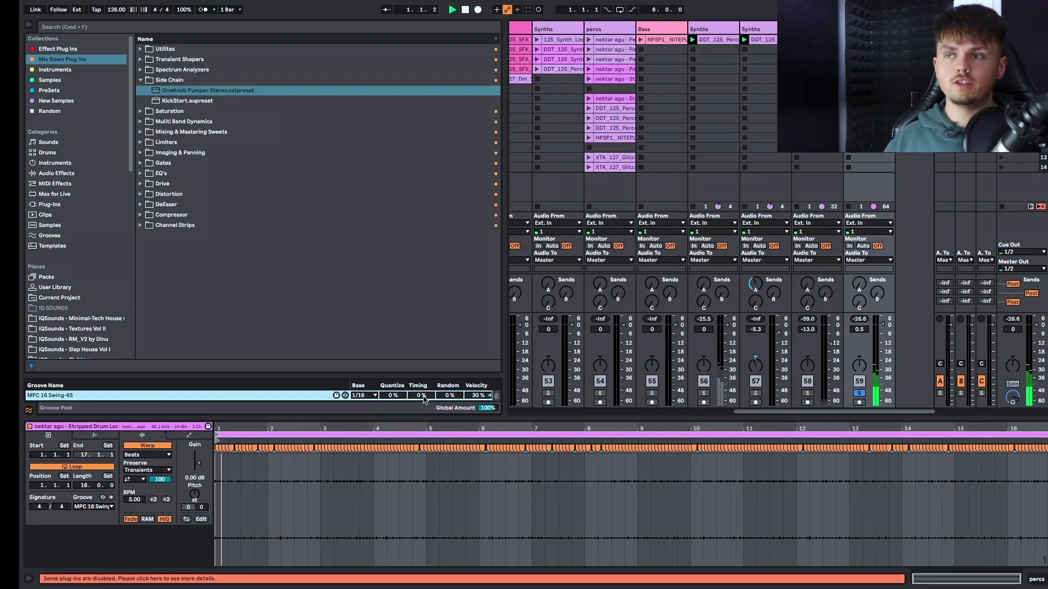
drag(424, 397, 423, 359)
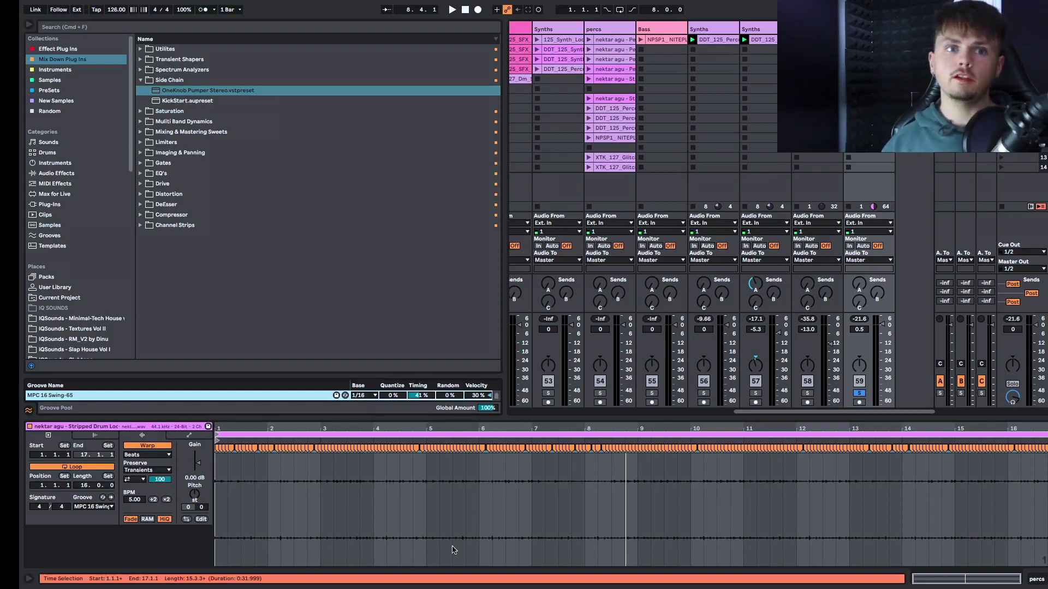
Step: Change the groove of the nektar agu drum loop clip to MPC 16 Swing-55
click(103, 507)
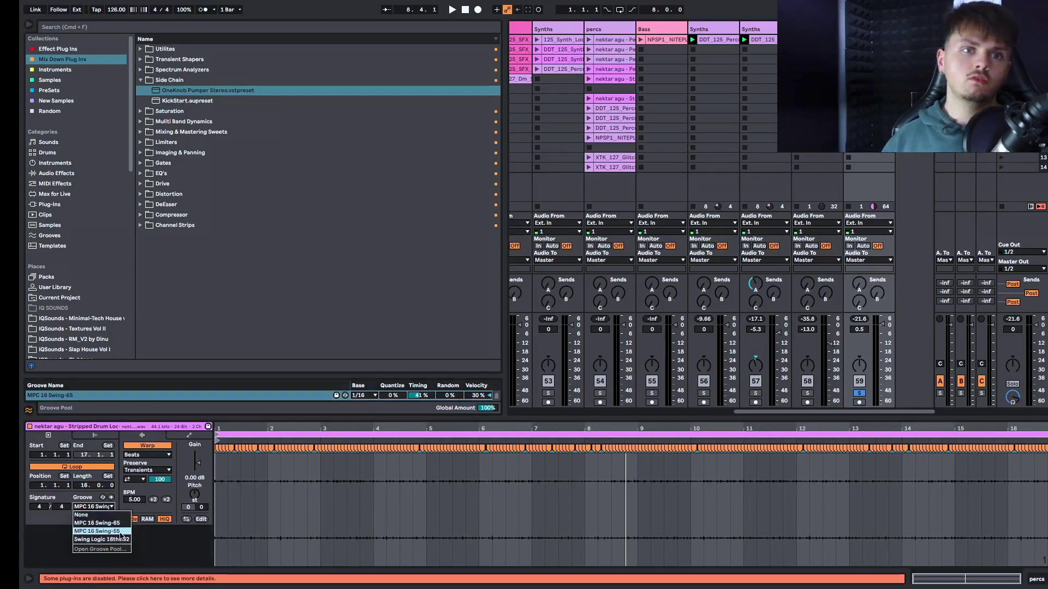
click(293, 512)
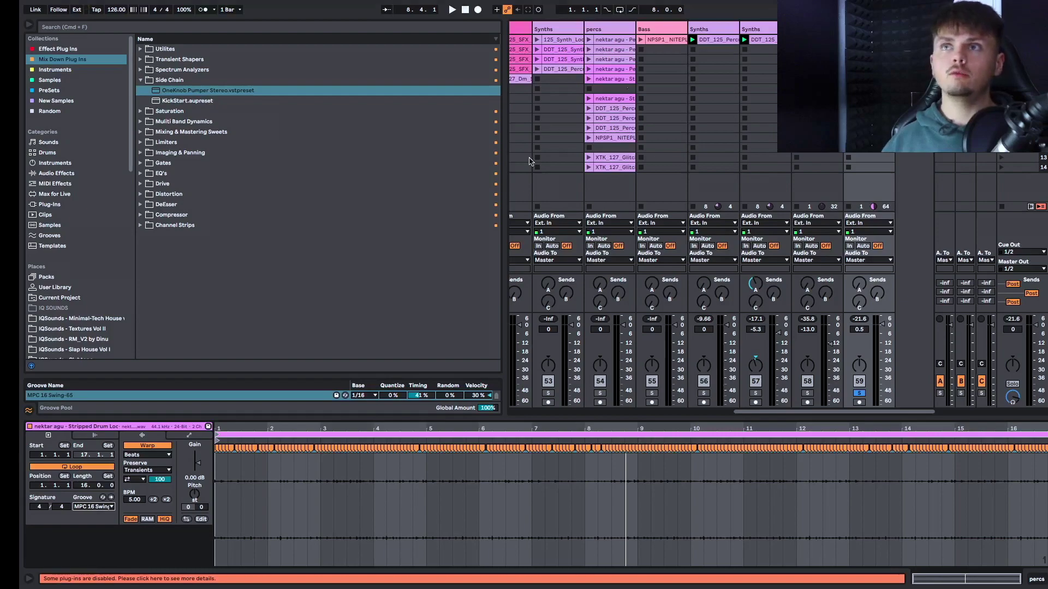
click(91, 507)
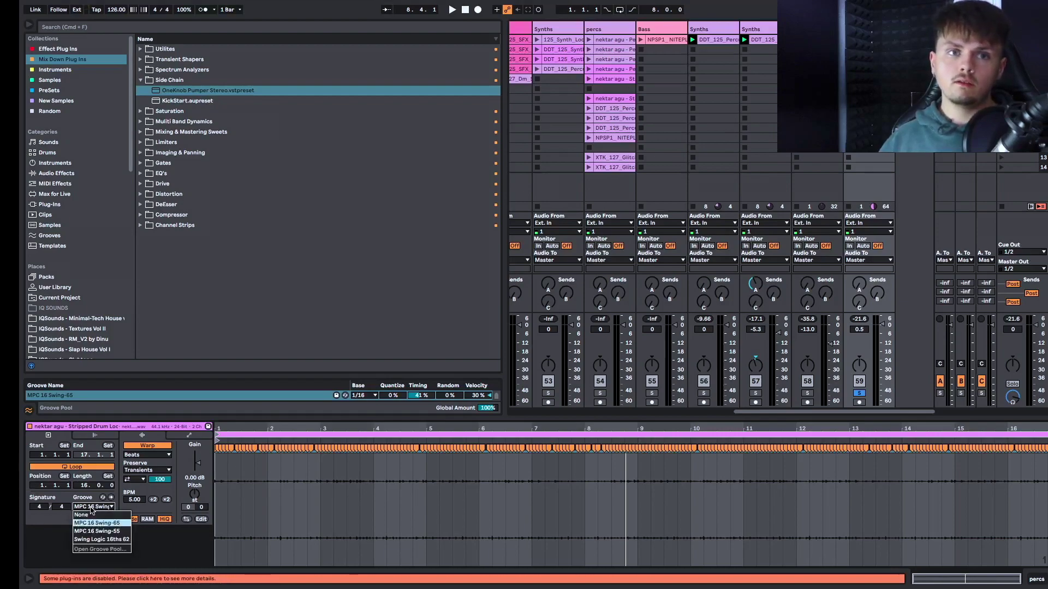
click(109, 536)
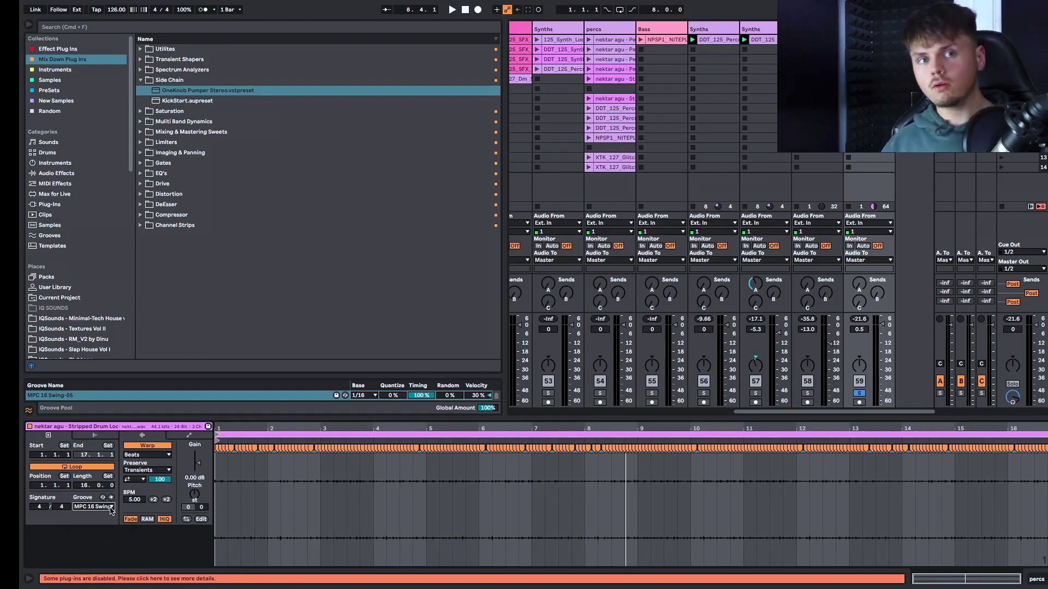
click(817, 118)
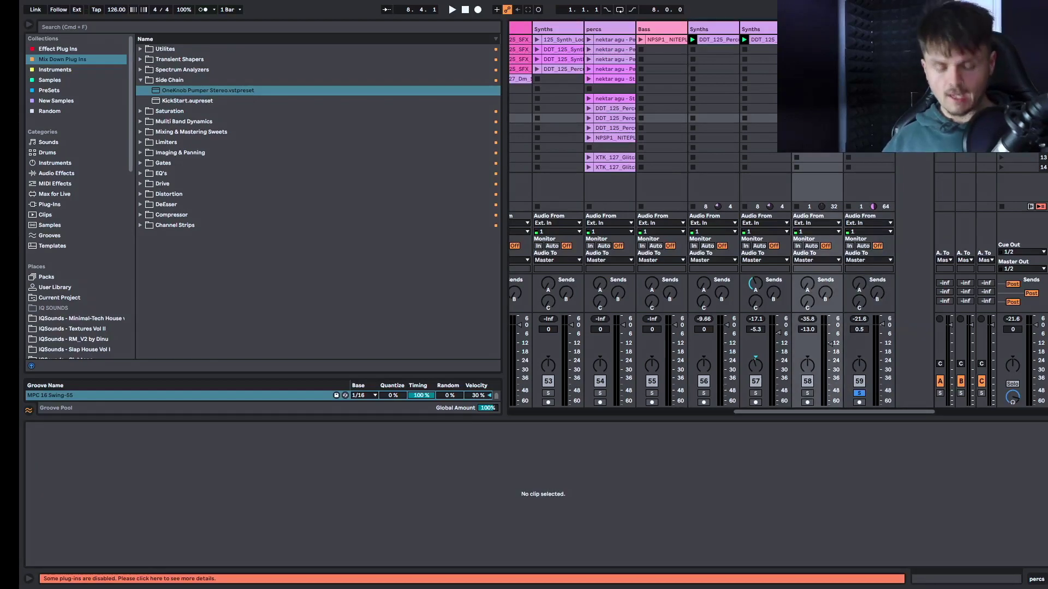
key(super+a)
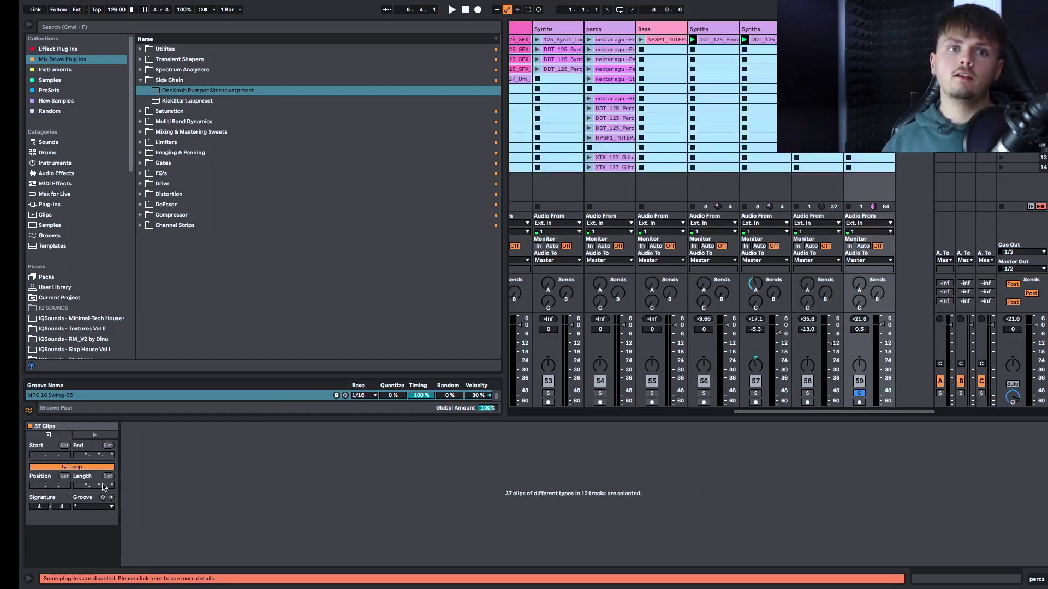
click(99, 506)
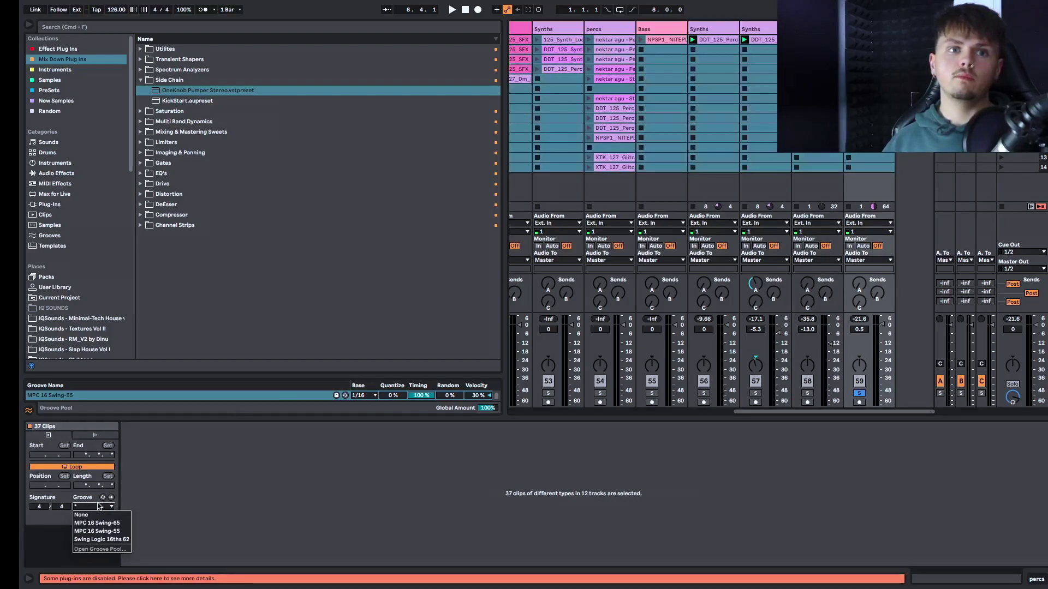
click(219, 518)
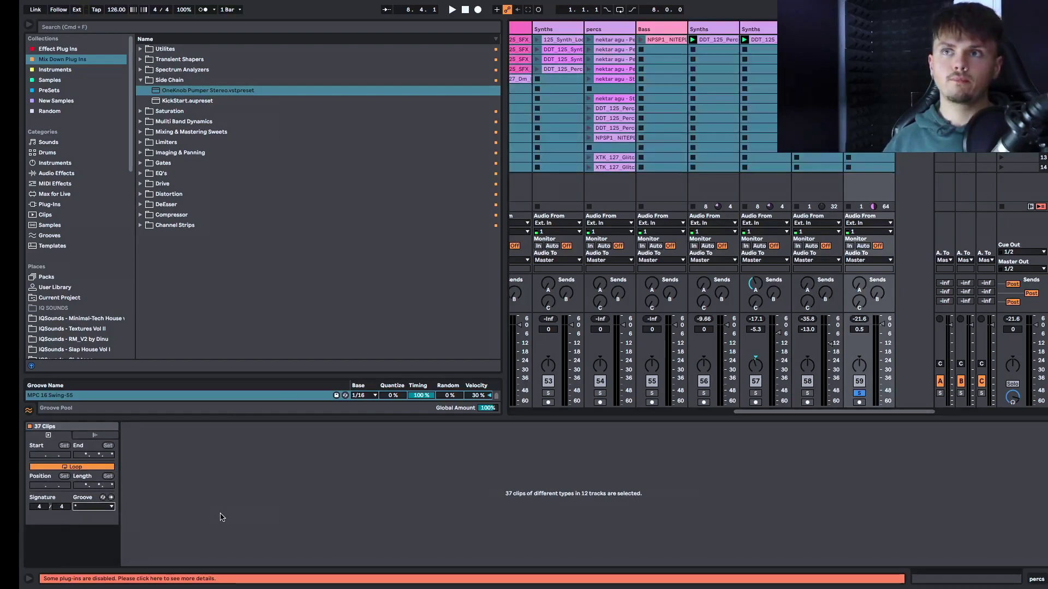
click(873, 89)
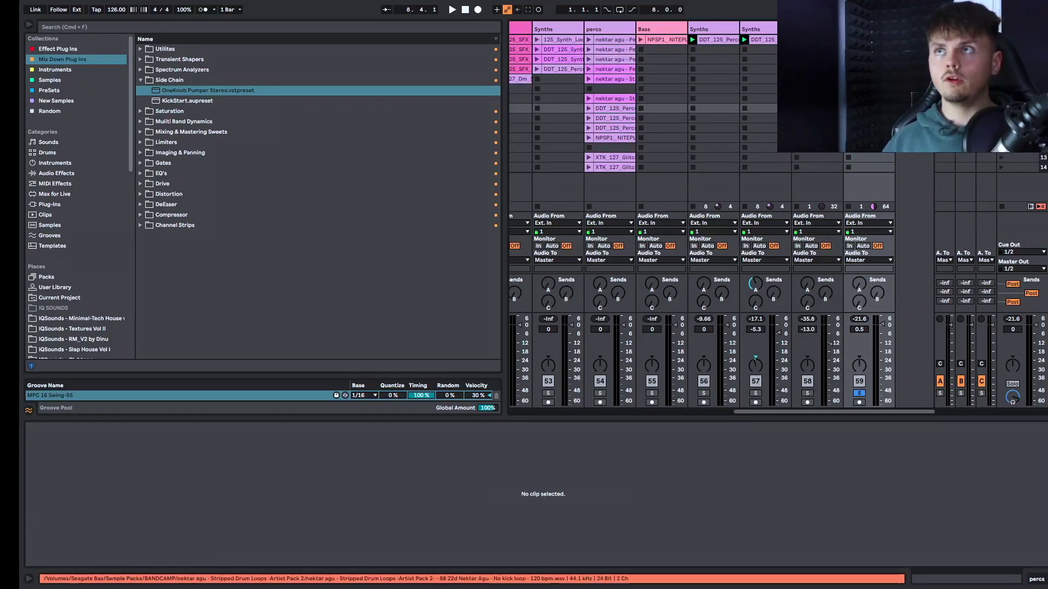
Step: Set the groove of the nektar agu stripped drum loop clip on track 59 to MPC 16 Swing-65
click(873, 39)
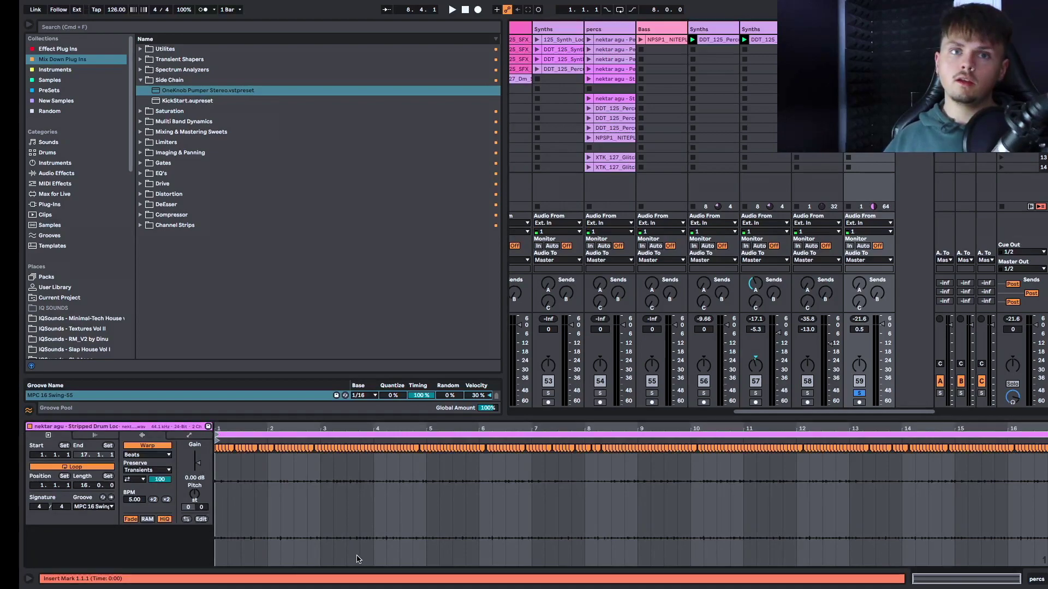
click(108, 509)
click(105, 526)
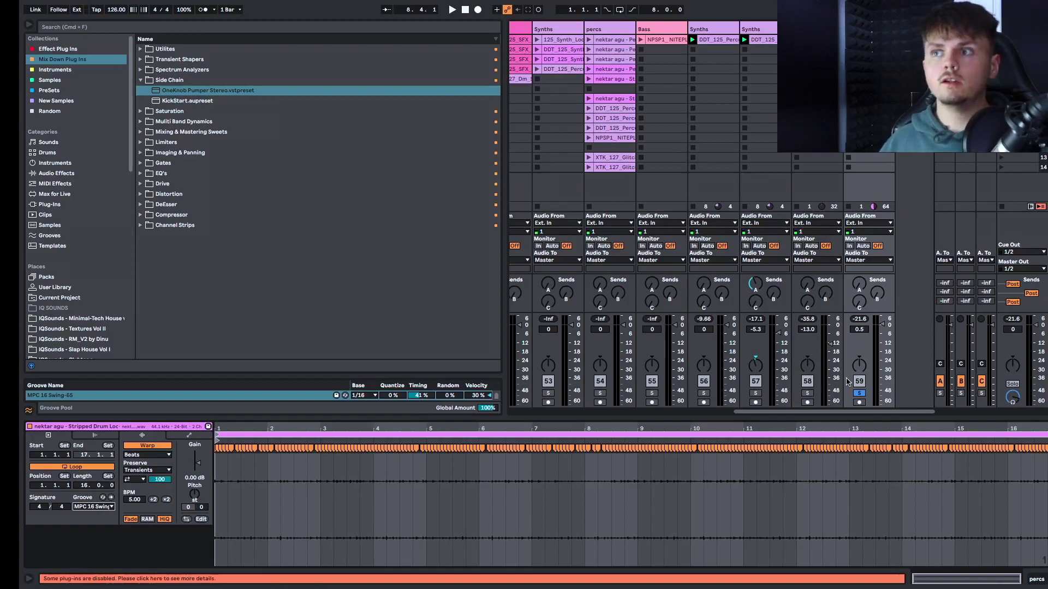
Step: Play the loops with track 59 unsoloed, compare with track 57 muted, and balance track 59 at -11.8 dB and track 57 at -10.0 dB
key(space)
click(885, 341)
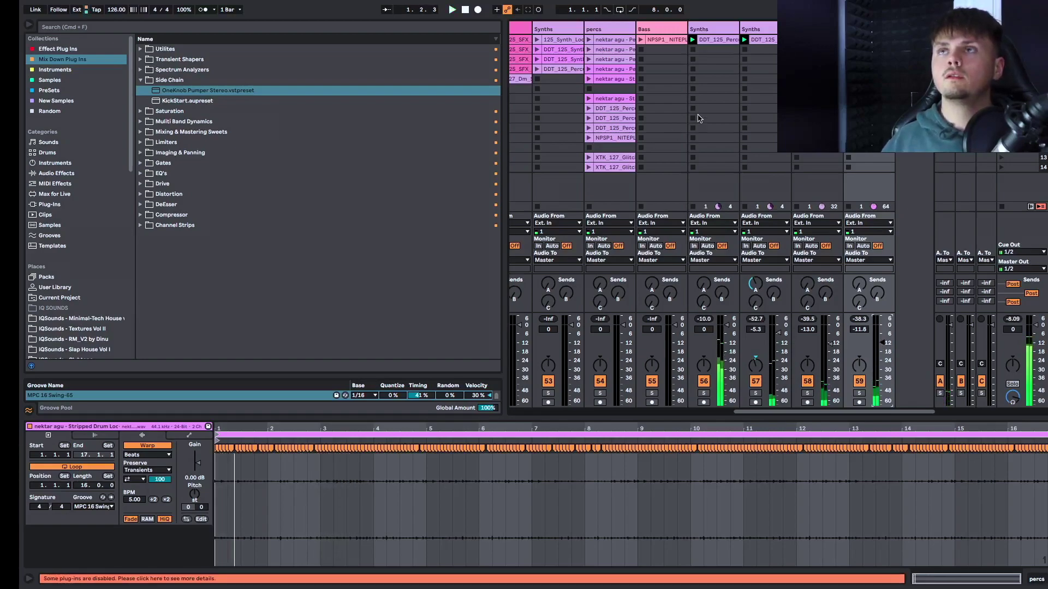
click(707, 44)
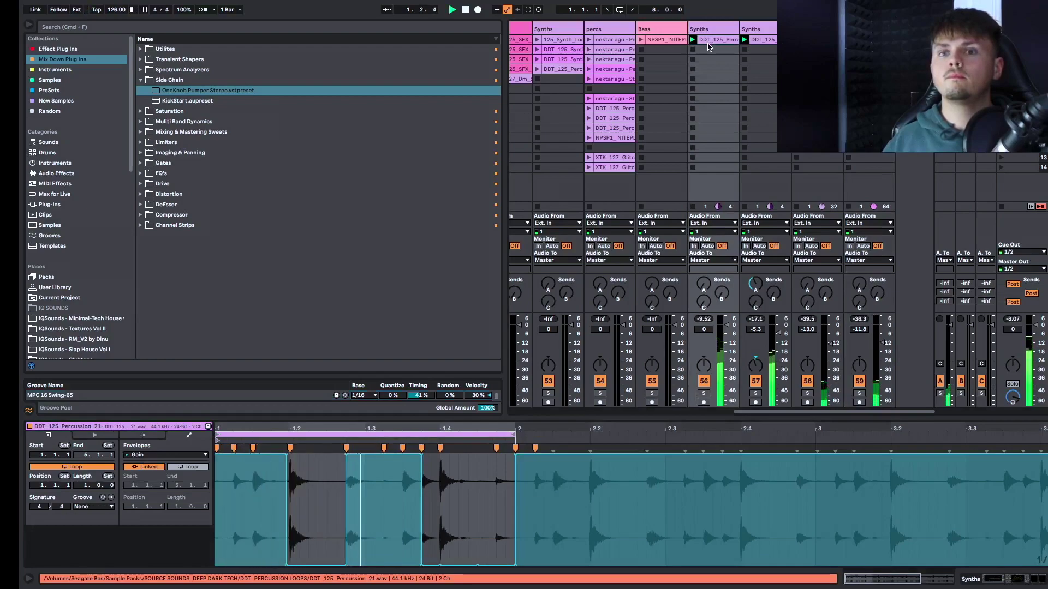
click(756, 381)
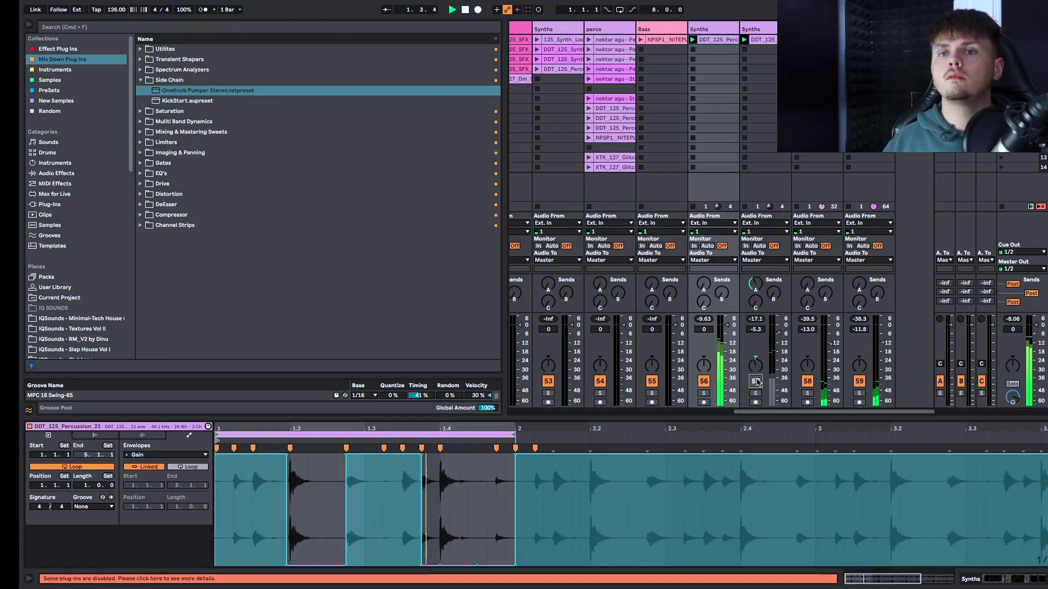
click(756, 381)
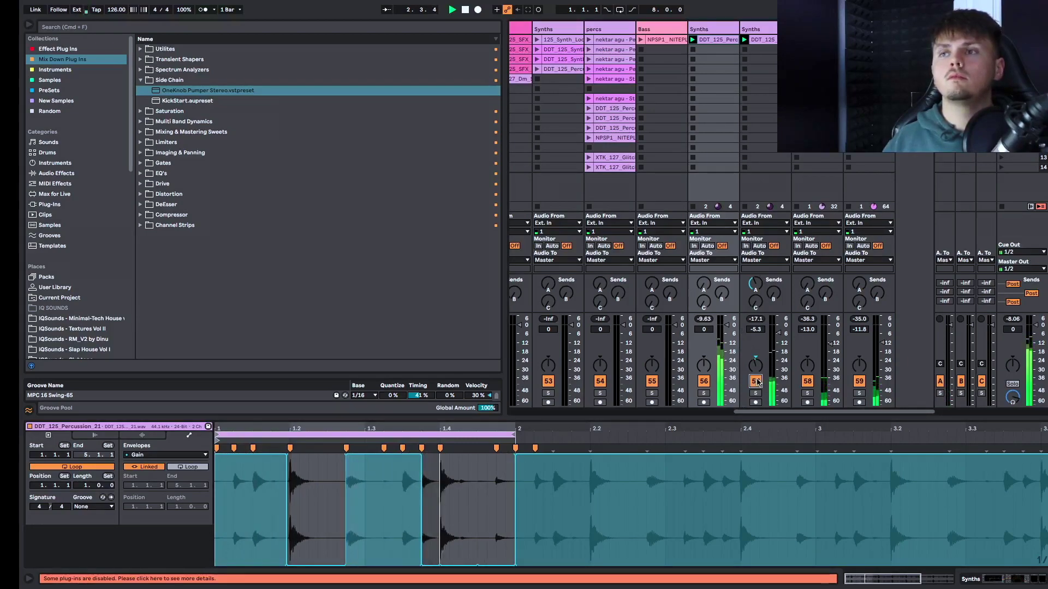
drag(778, 333, 779, 340)
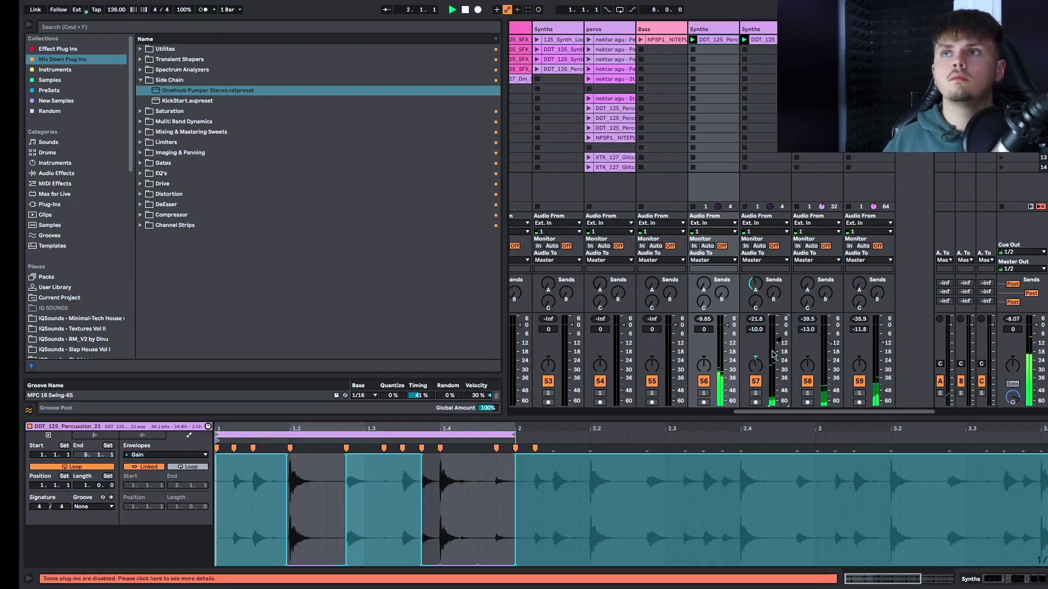
Step: Audition nektar agu clips from the percs track over the playing loops and stop playback
scroll(711, 90, left, 1)
scroll(711, 90, left, 1)
scroll(715, 97, left, 1)
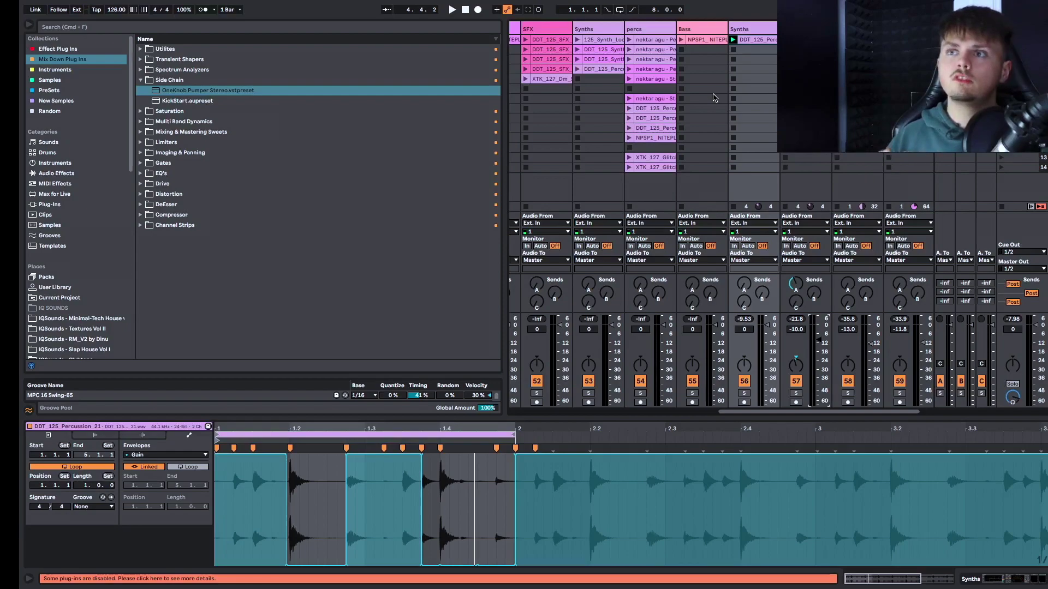
key(space)
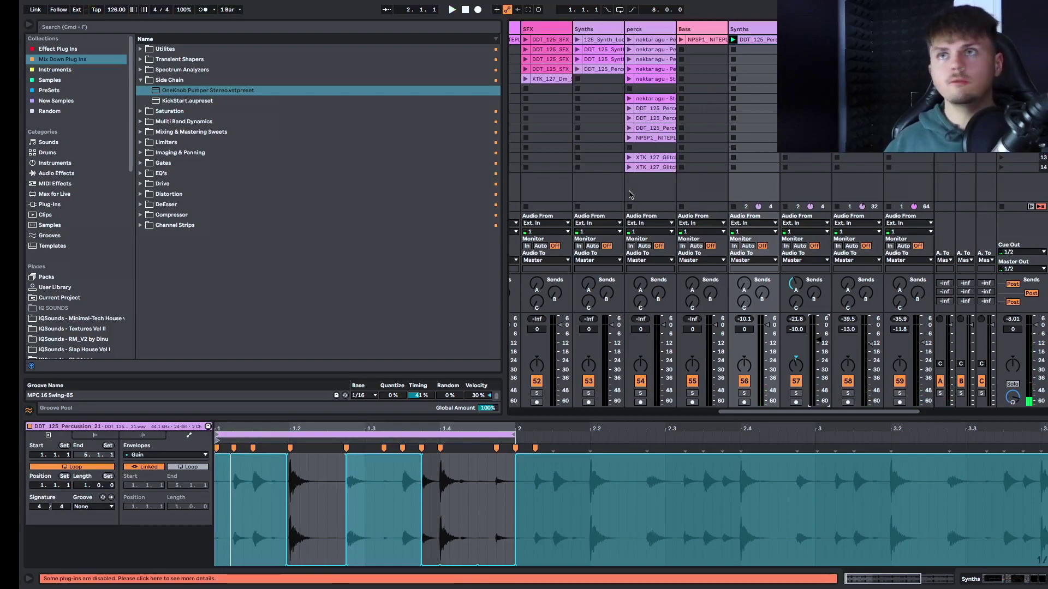
scroll(641, 139, right, 2)
scroll(641, 139, left, 3)
key(space)
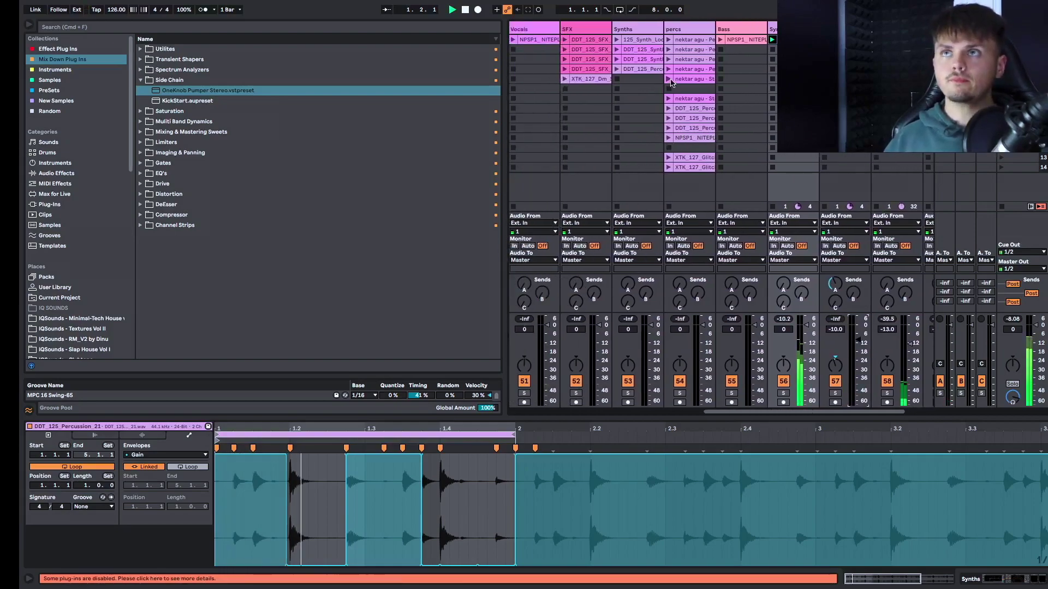
click(668, 79)
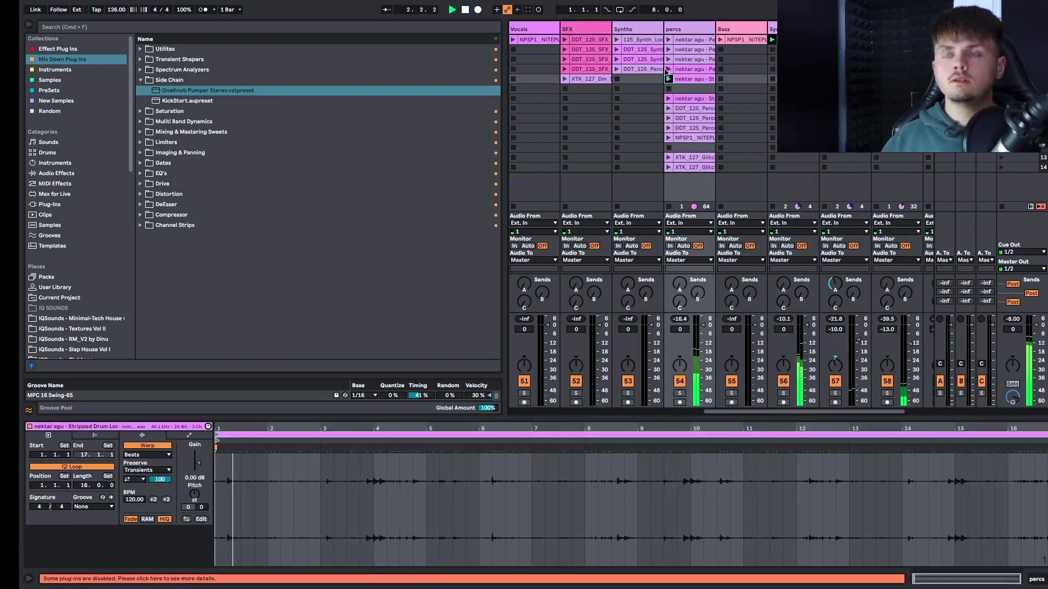
scroll(684, 153, right, 2)
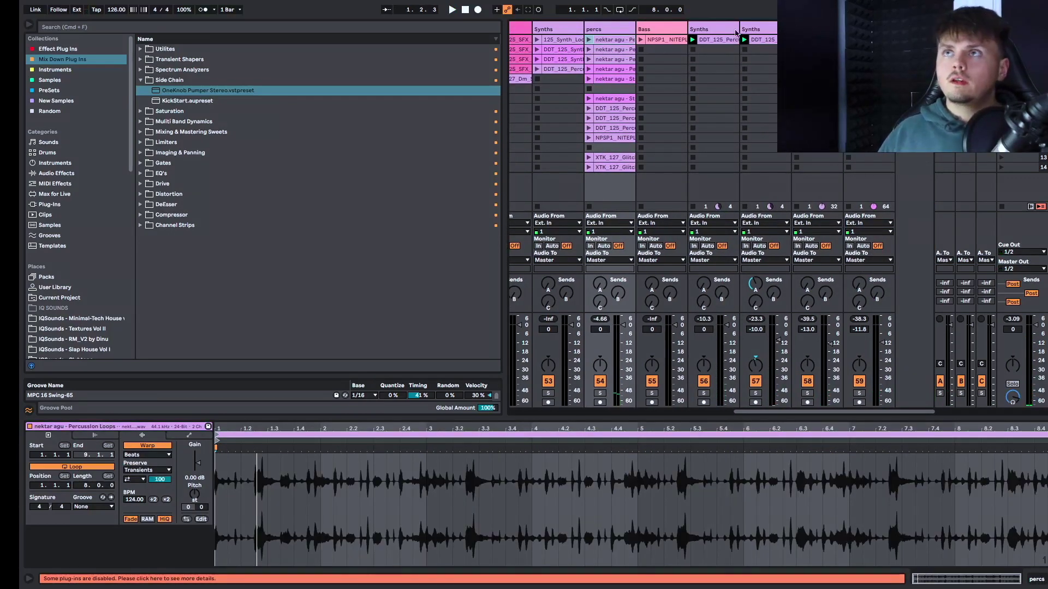
Step: Group tracks 56 and 57 under the name Synths and fold the group
click(758, 29)
shift+click(715, 26)
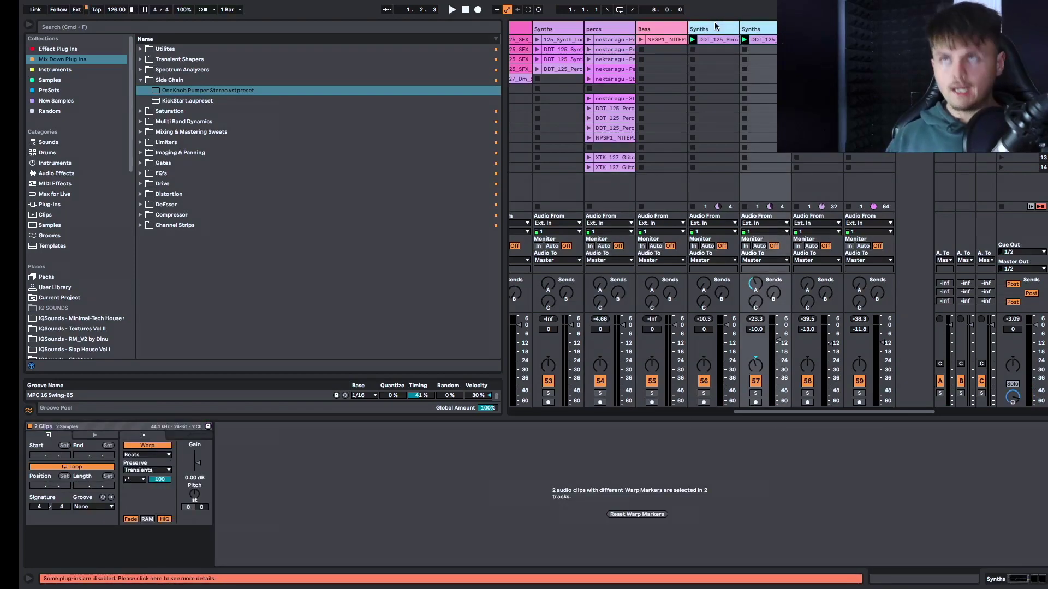
key(super+g)
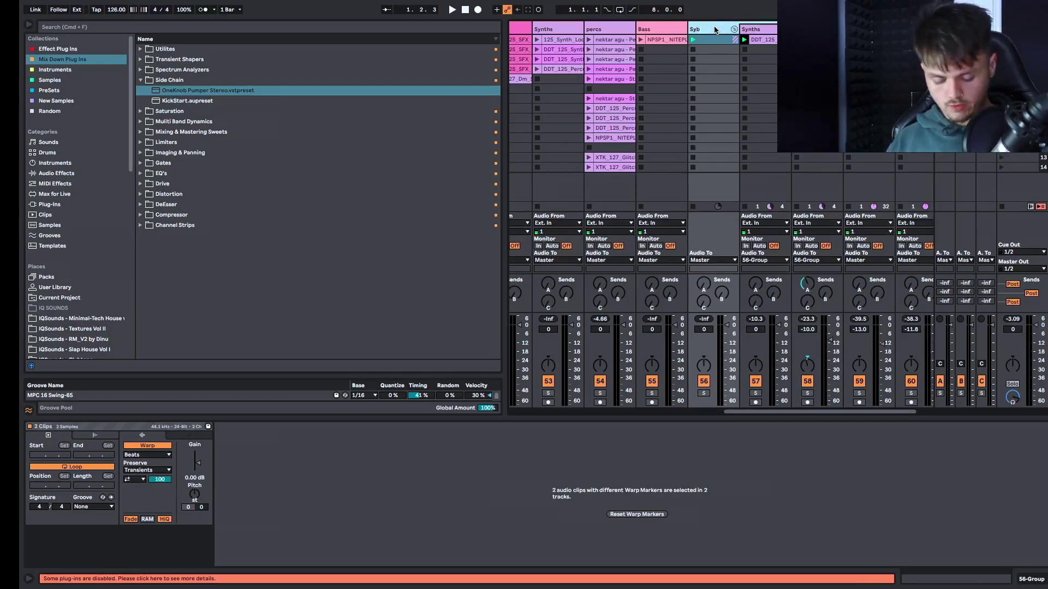
text(nths)
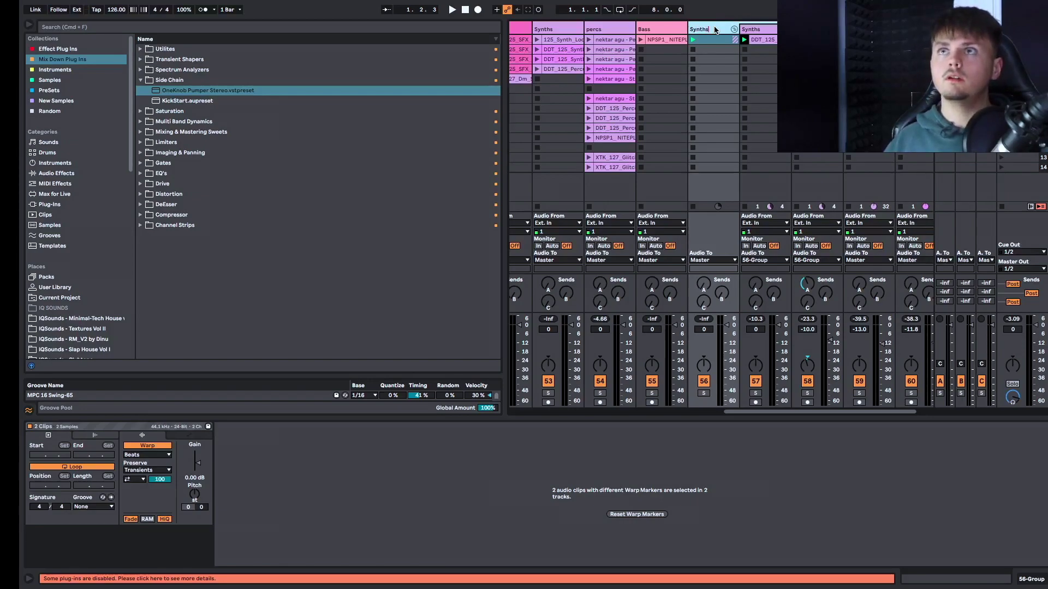
key(Return)
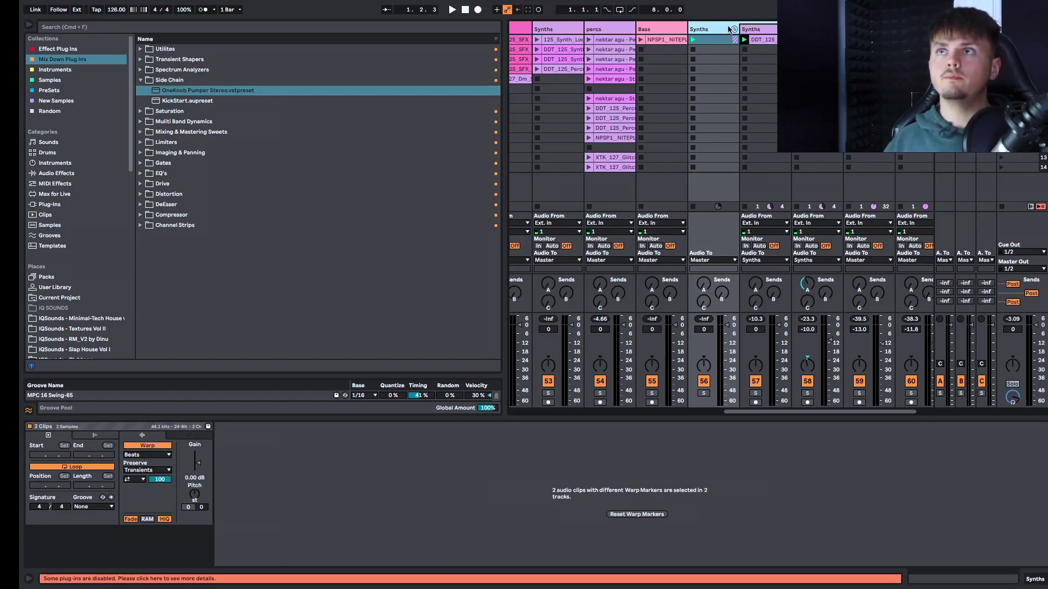
click(734, 29)
Step: Group the two percussion tracks after the Synths group, name the group Percs and fold it
shift+click(819, 40)
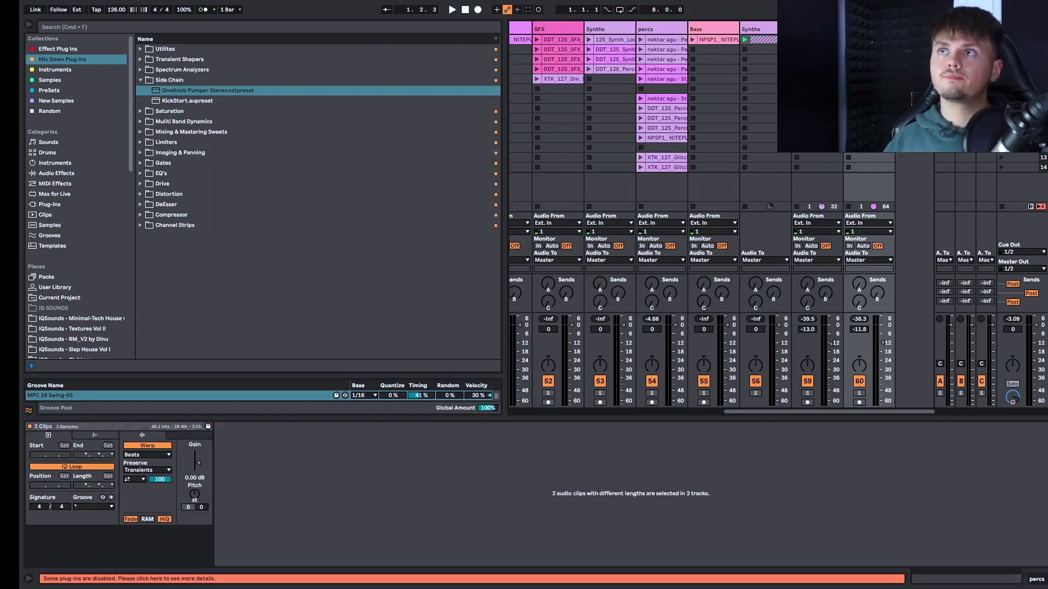
key(super+g)
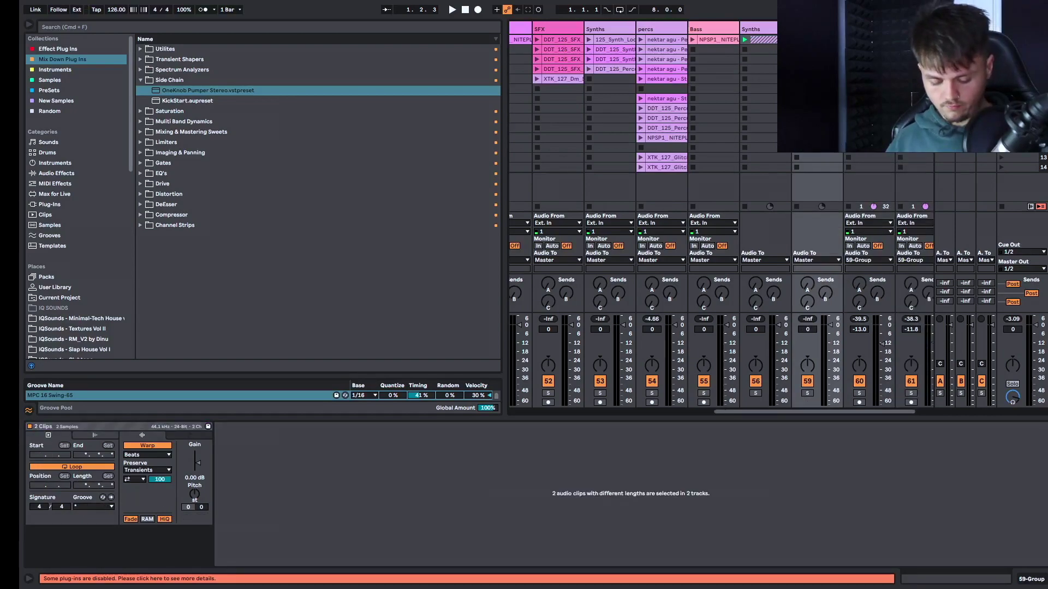
key(super+r)
text(Percs)
key(Return)
click(838, 29)
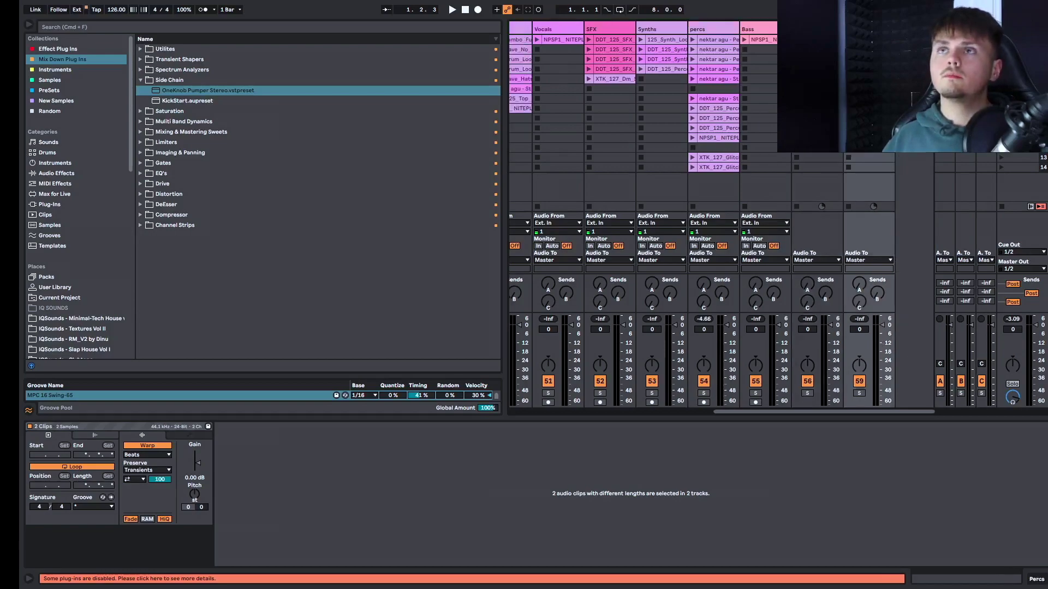
Step: Audition the last two clips of the Drums track over the grouped loops, ending with DDT_125_Top_04
scroll(628, 131, left, 1)
scroll(628, 131, left, 1)
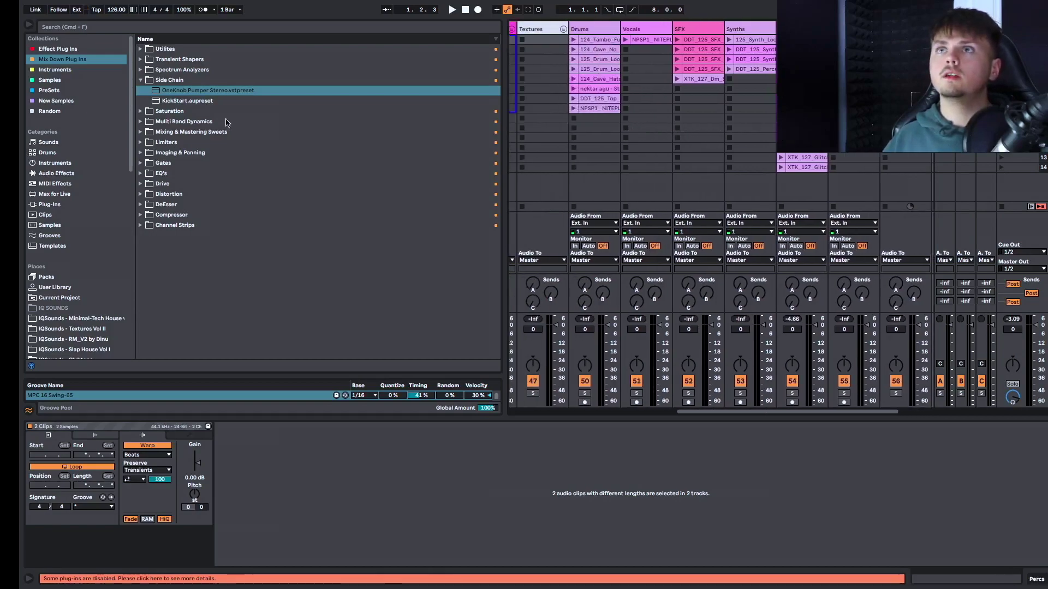
click(573, 108)
click(573, 98)
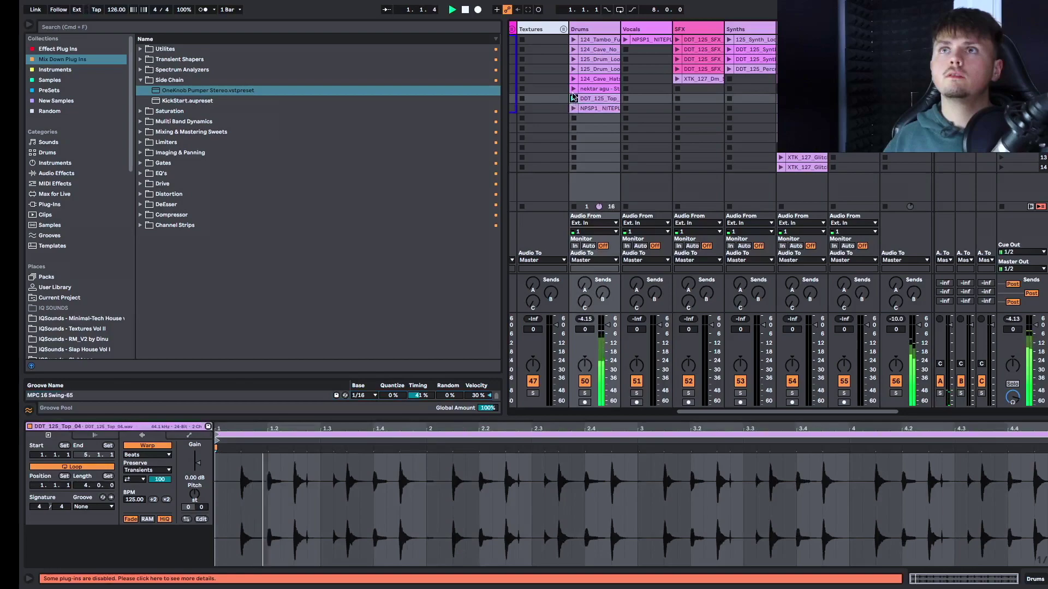
Step: Audition the DDT_125_SFX and XTK_127 clips in the SFX track against the playing loops, ending with DDT_125_SFX_01
scroll(628, 82, left, 1)
click(687, 39)
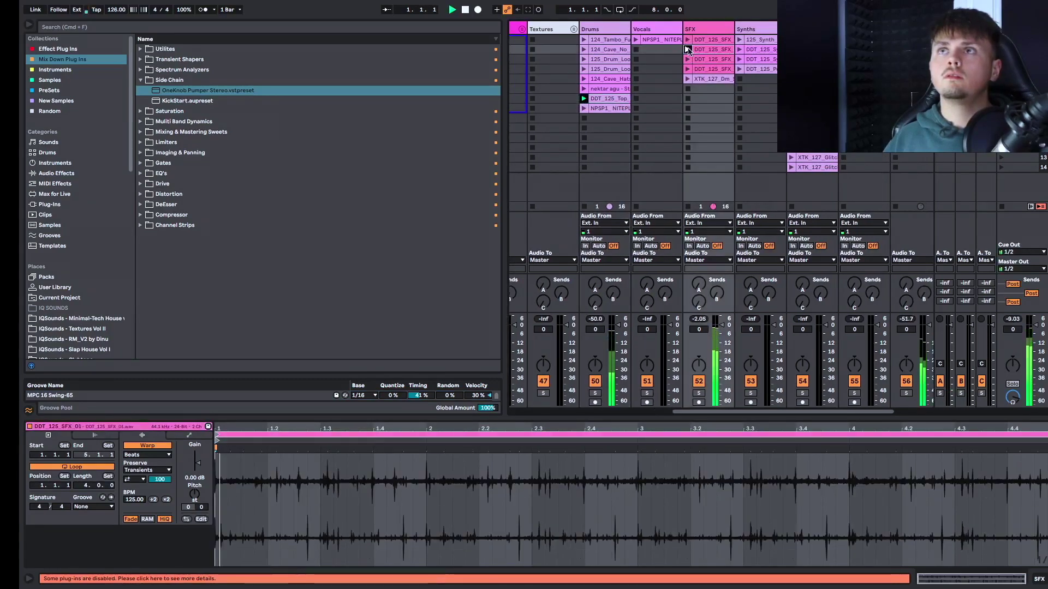
click(688, 59)
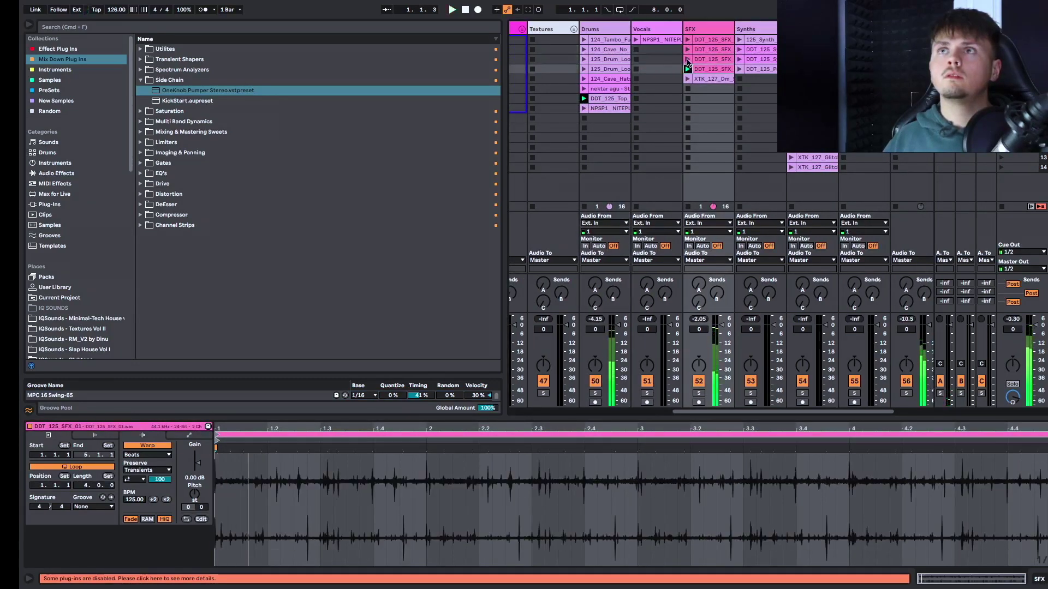
click(688, 69)
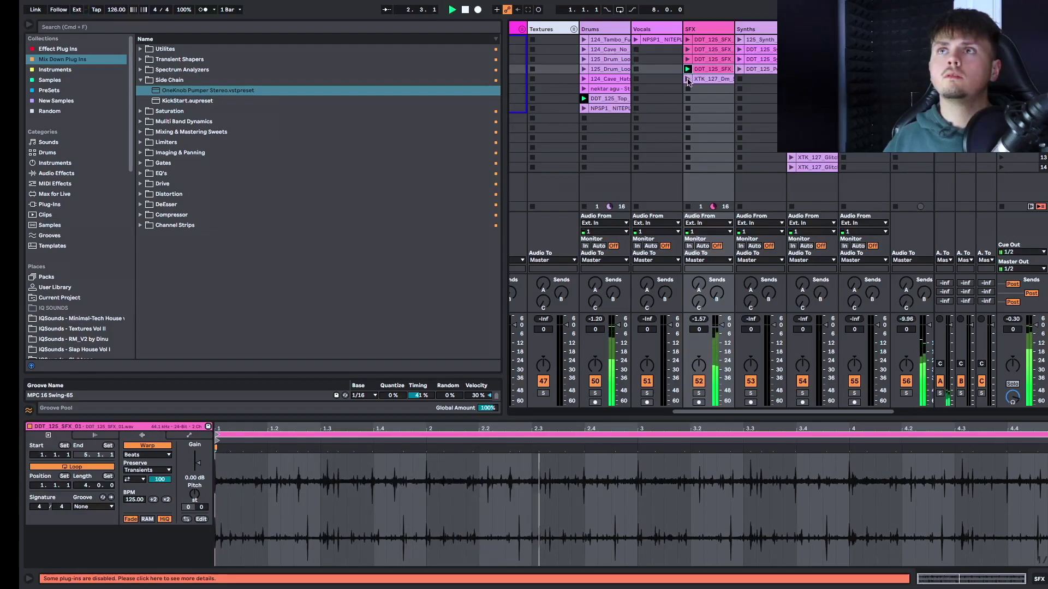
click(688, 78)
scroll(688, 81, right, 2)
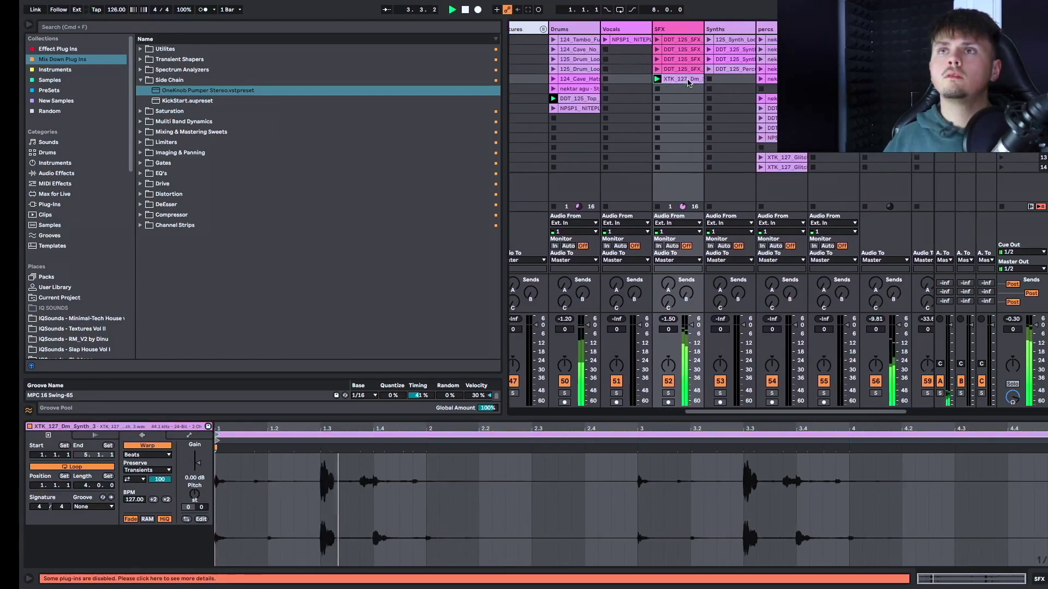
click(658, 40)
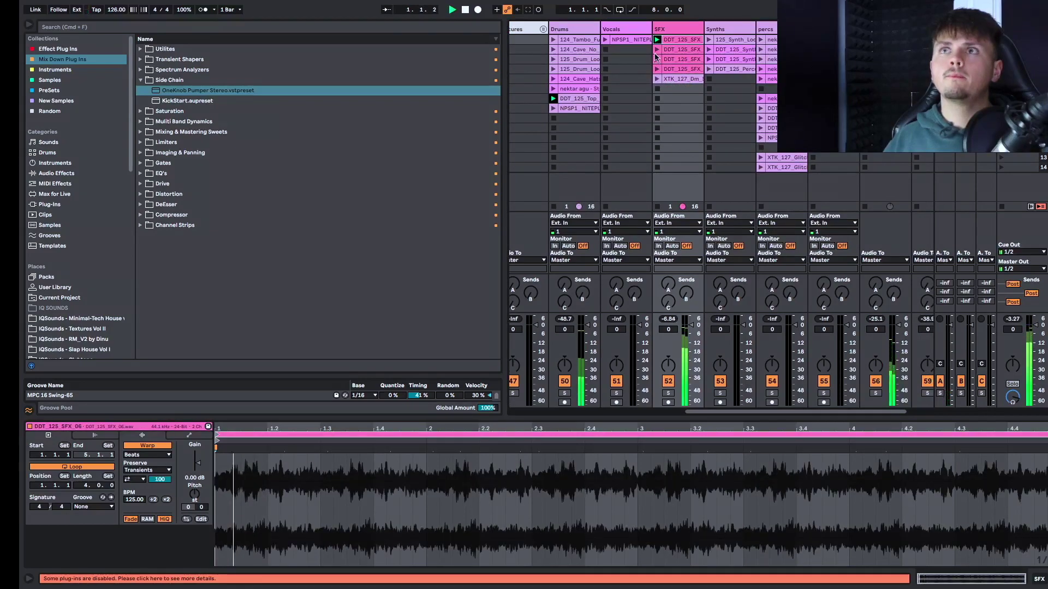
click(658, 59)
click(659, 69)
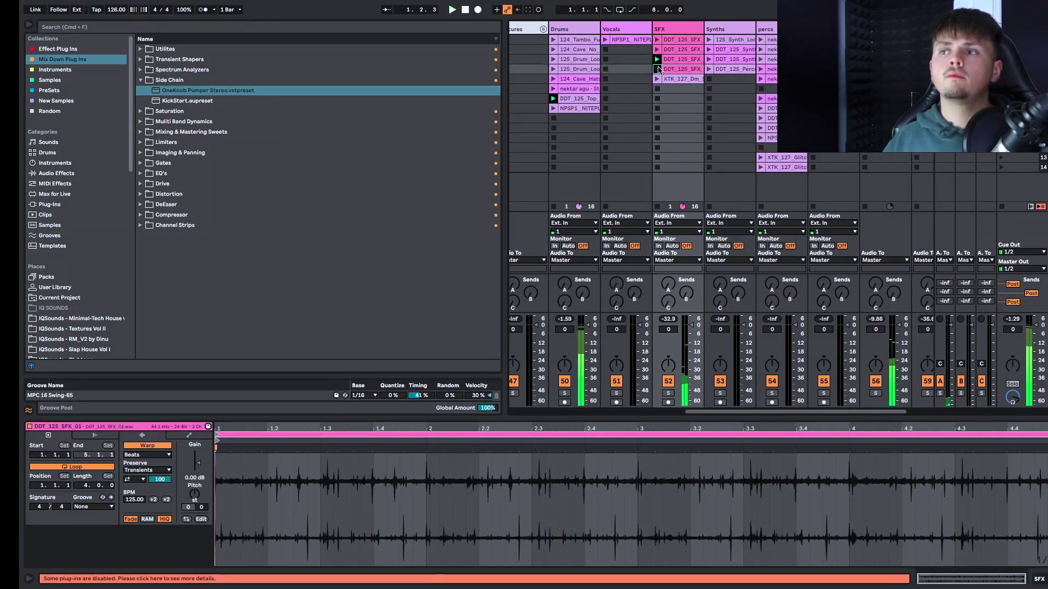
Step: Move the DDT_125_SFX_01 clip from the SFX track onto a new audio track after the Percs group
scroll(633, 64, right, 3)
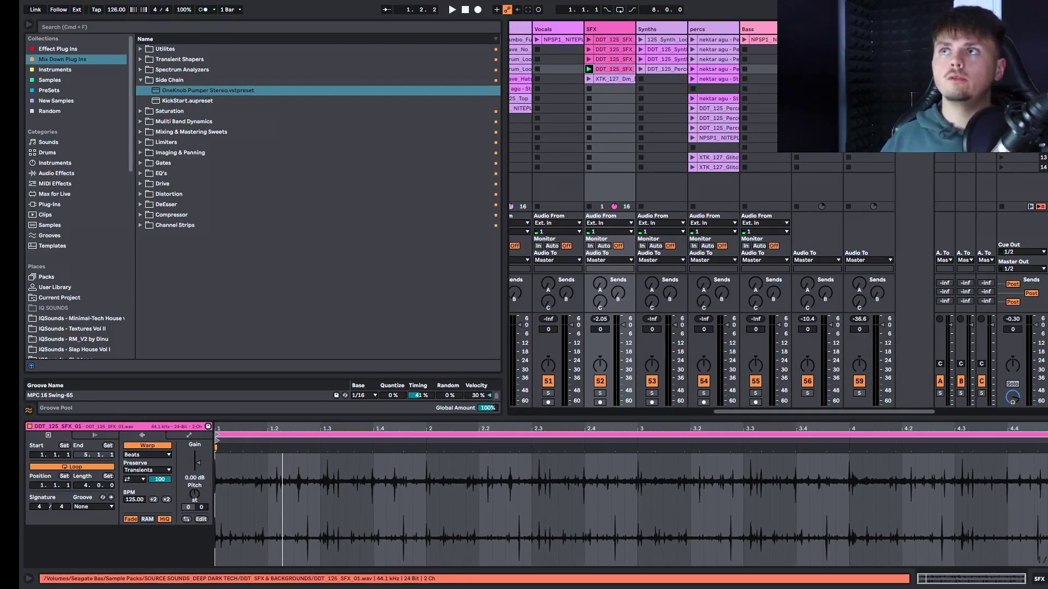
drag(614, 69, 912, 71)
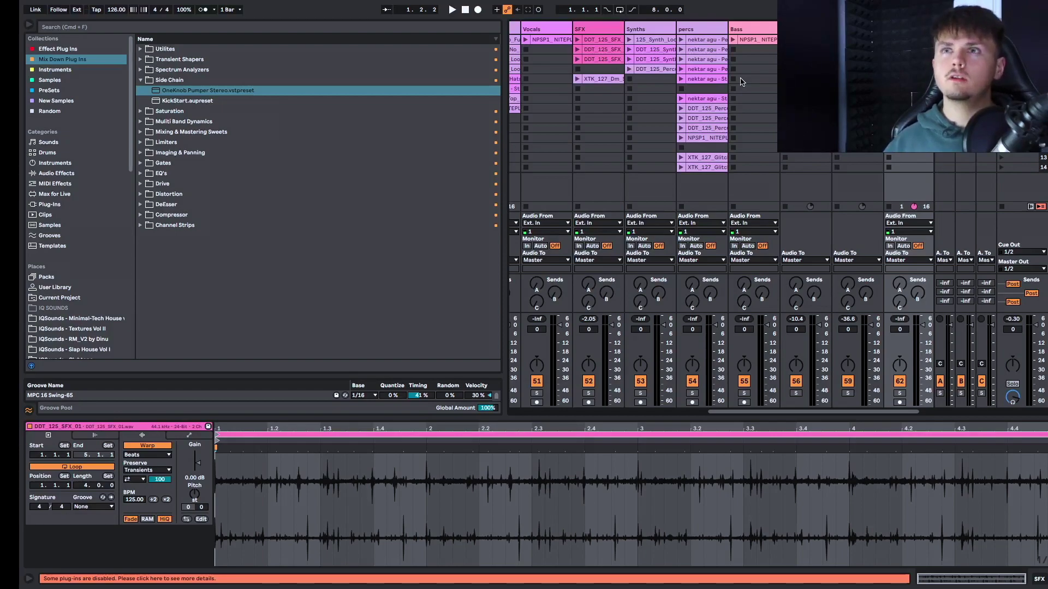
scroll(553, 47, right, 2)
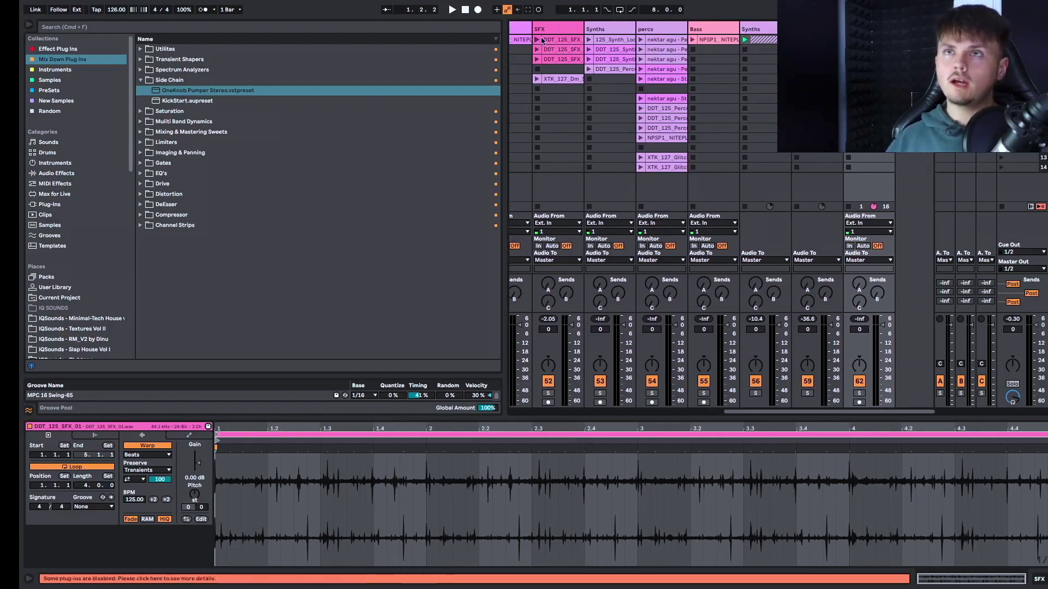
Step: Play the set, solo the new SFX track briefly and lower its volume to -37.0 dB
key(space)
click(859, 393)
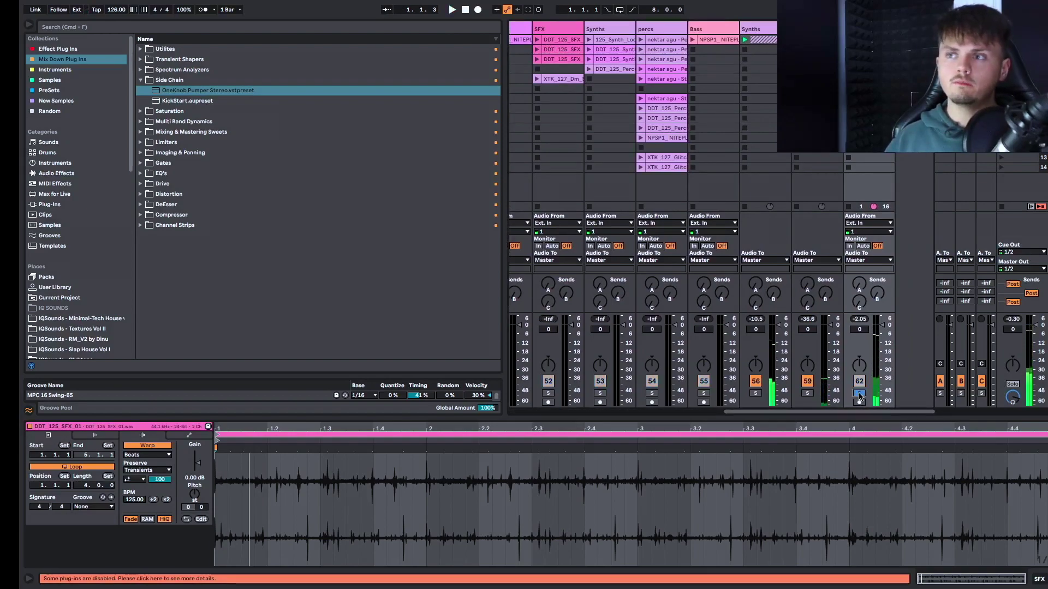
click(859, 393)
drag(882, 325, 884, 382)
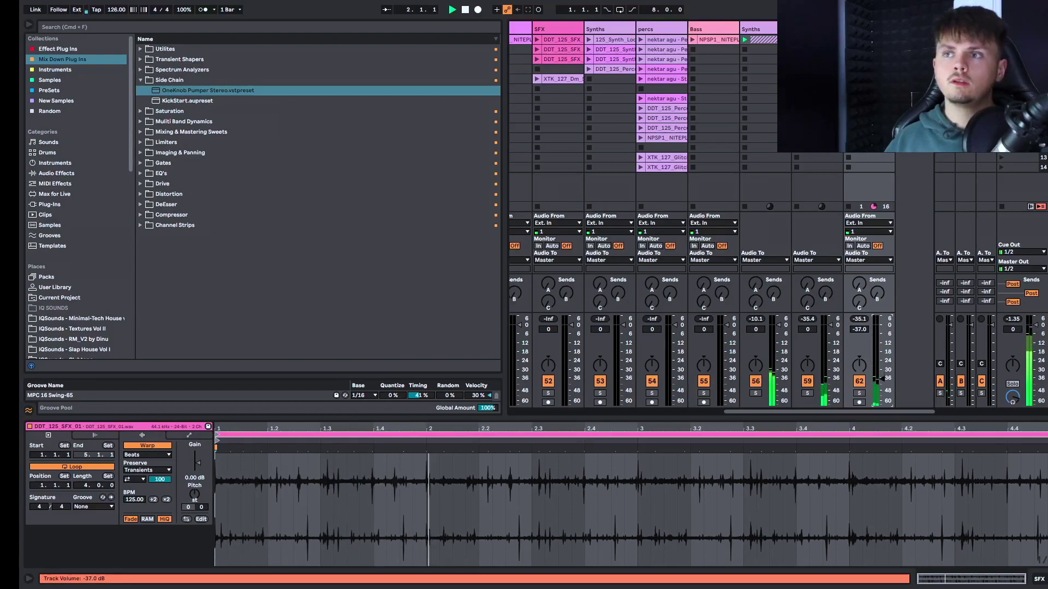
Step: Audition the DDT_125_SFX_06 clip, move it onto a new audio track after the first SFX one, solo it and set its volume to -12.5 dB
scroll(827, 256, left, 2)
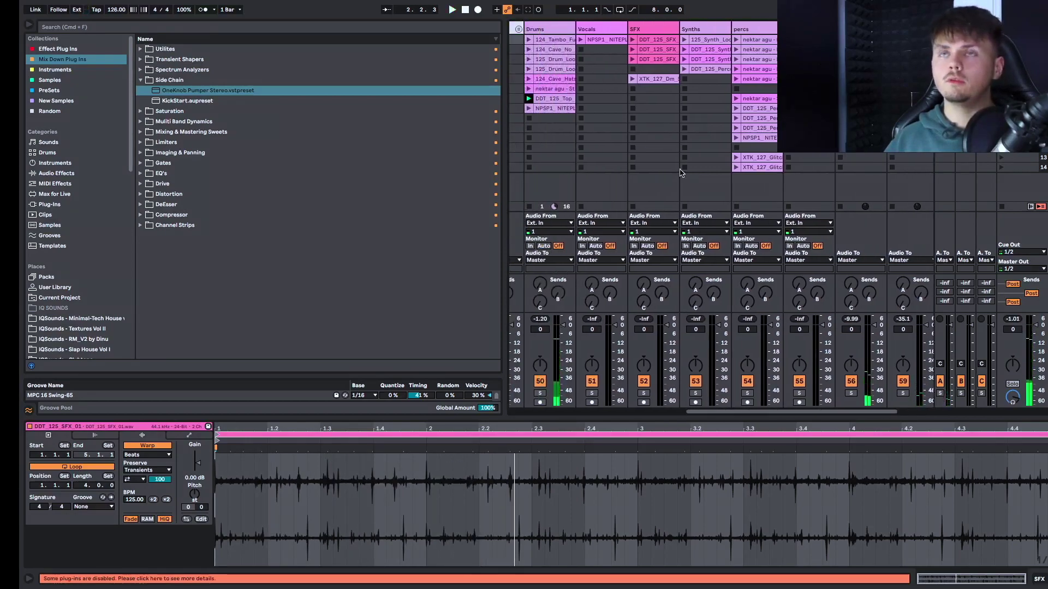
scroll(680, 173, left, 2)
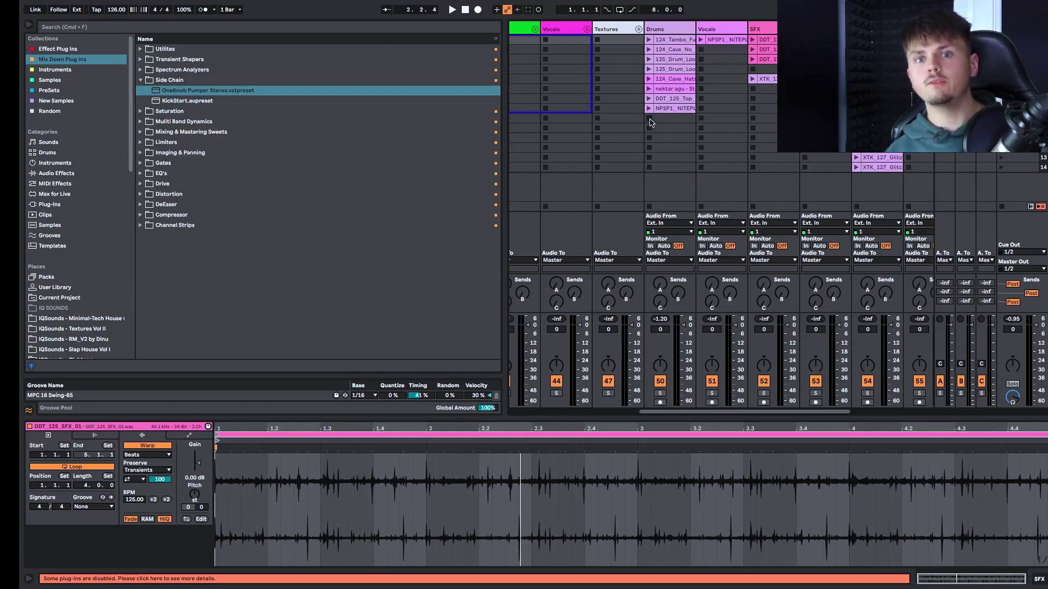
scroll(649, 122, right, 5)
click(537, 40)
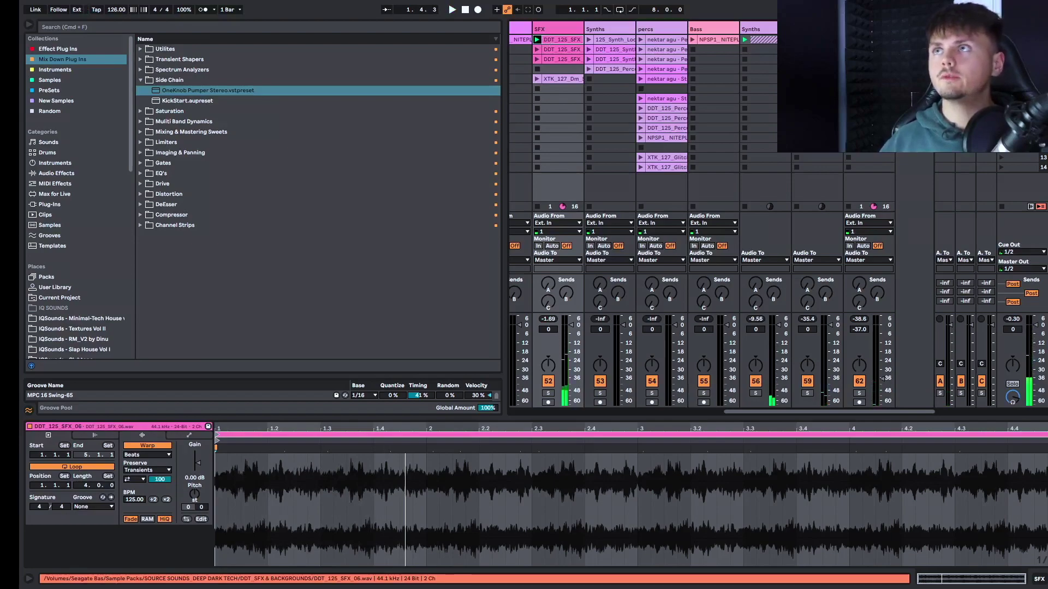
drag(867, 166, 913, 204)
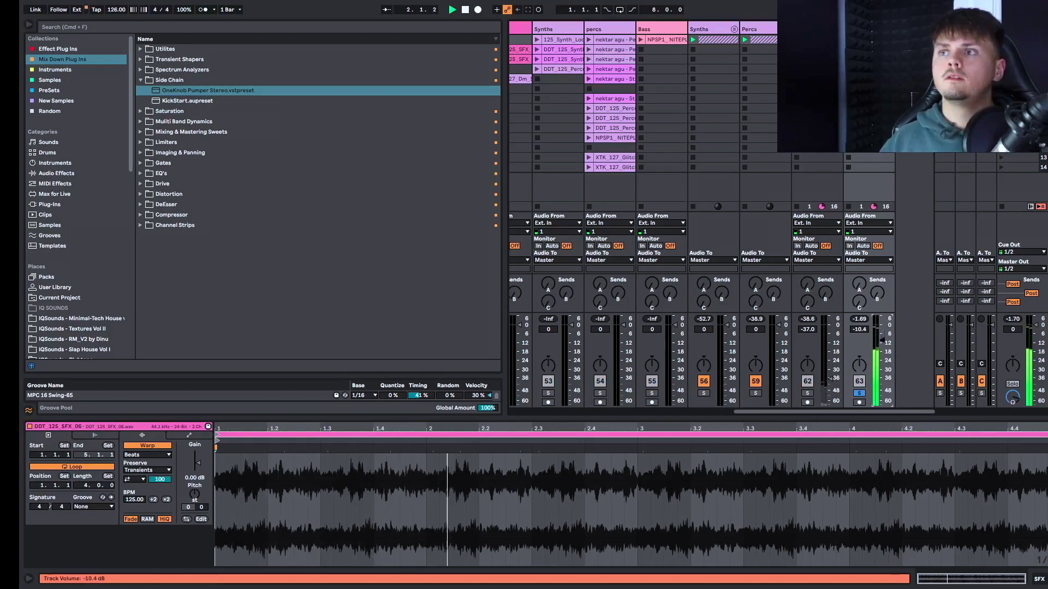
Step: Add EQ Eight to the new SFX track and shape a narrow band with a low cut and a high cut at 1.32 kHz
double_click(869, 29)
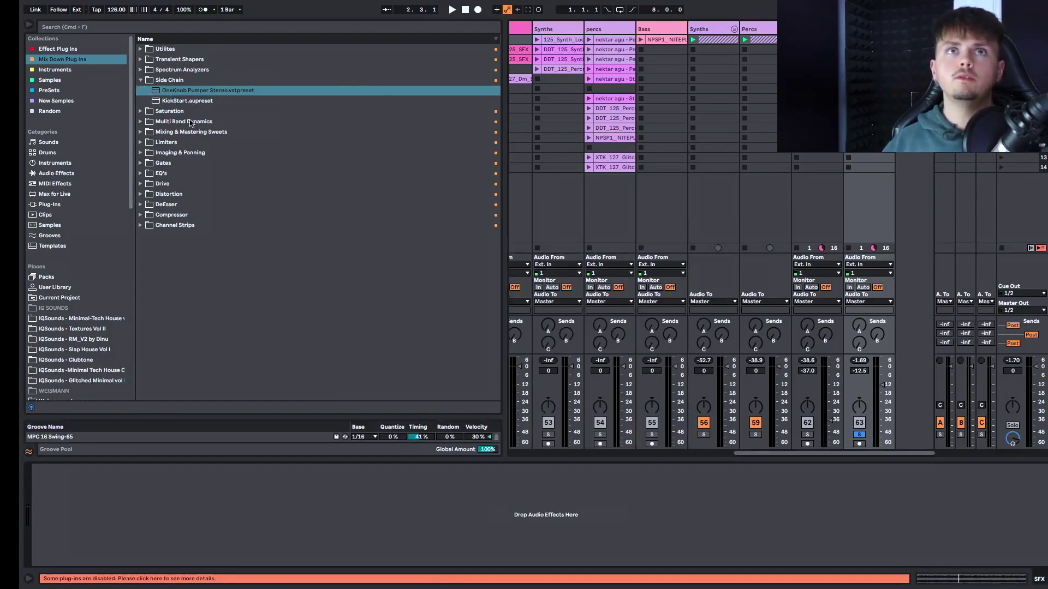
click(141, 174)
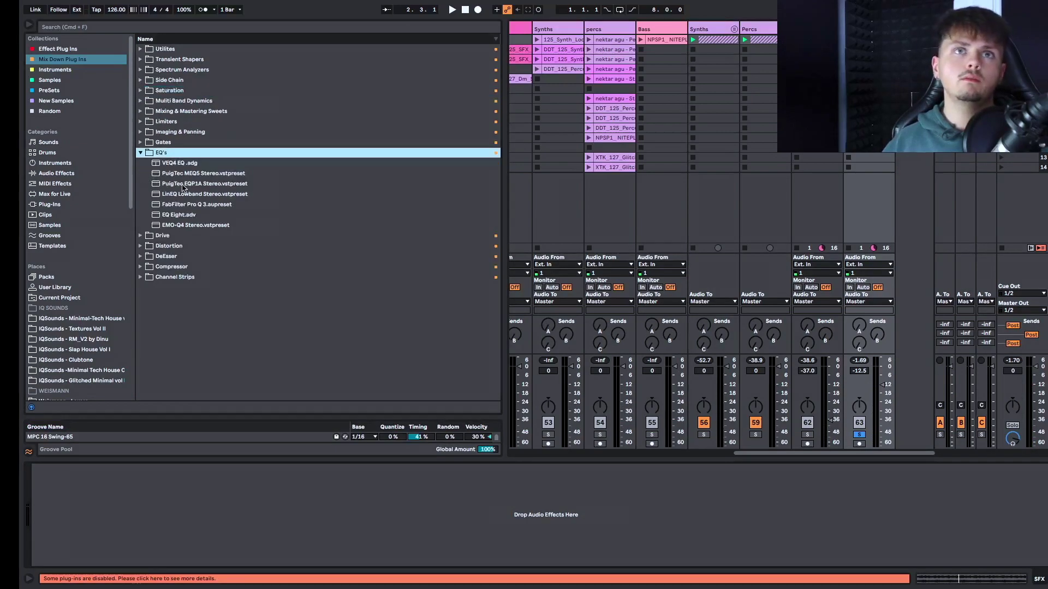
click(186, 215)
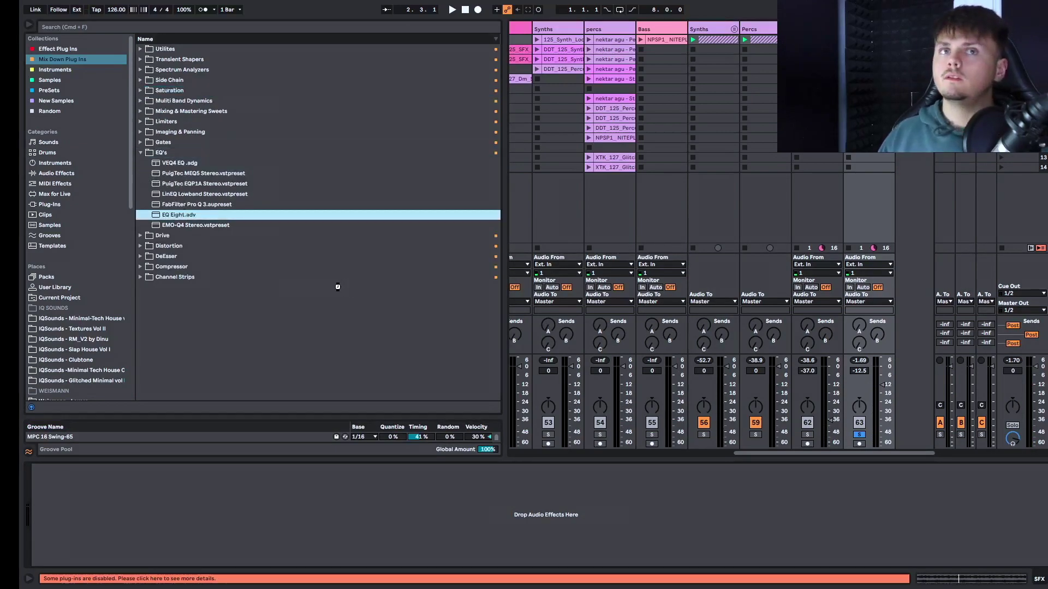
drag(186, 215, 258, 517)
key(space)
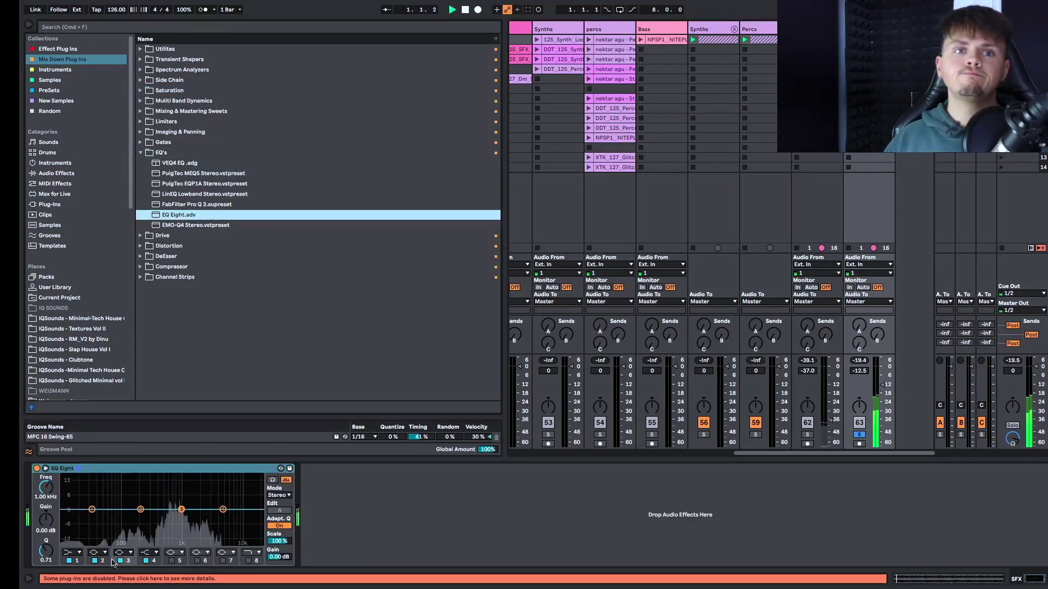
click(65, 555)
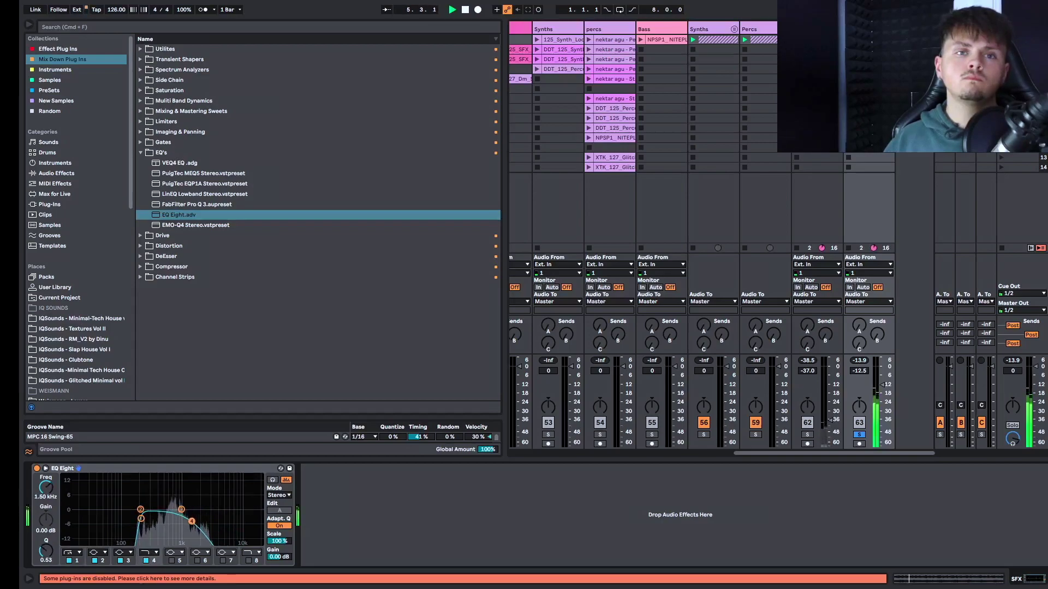
Step: Add Beat Repeat after the EQ with offset 3/16, grid 1/8, variation 8 and gate 8/16, and bypass it
click(52, 49)
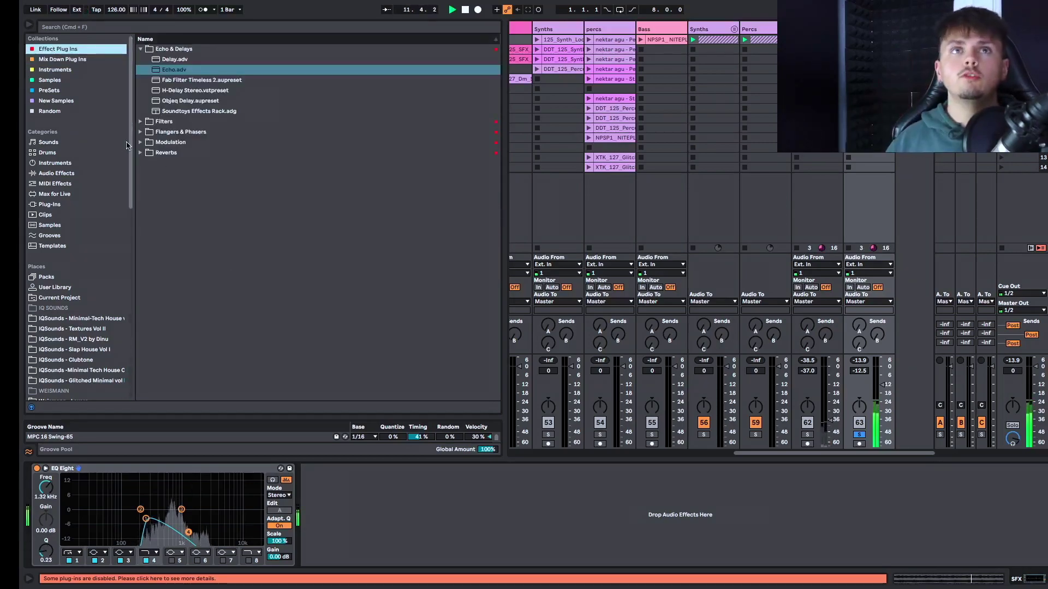
click(140, 142)
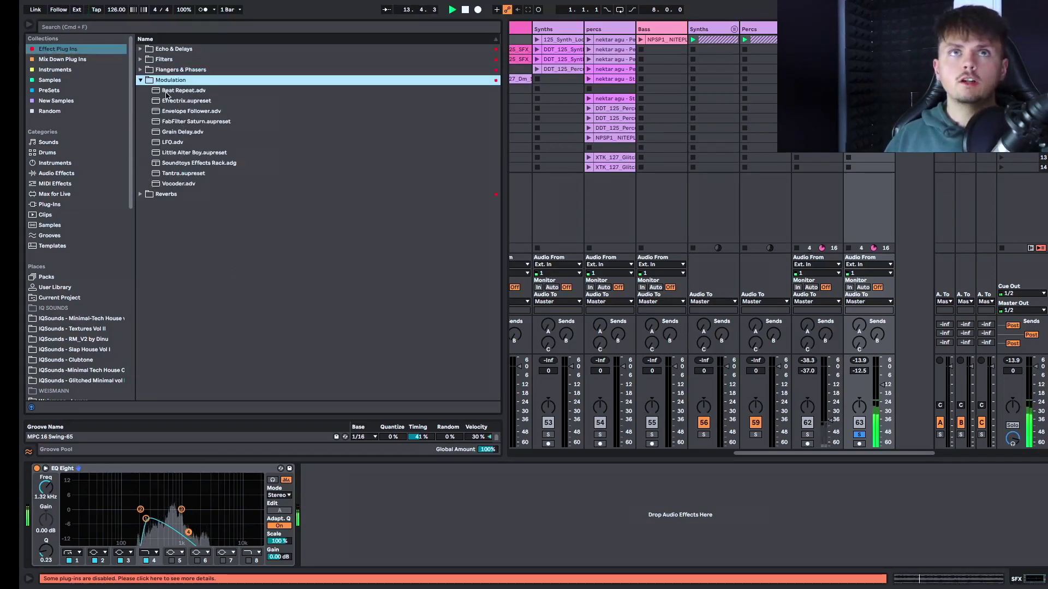
drag(167, 93, 182, 123)
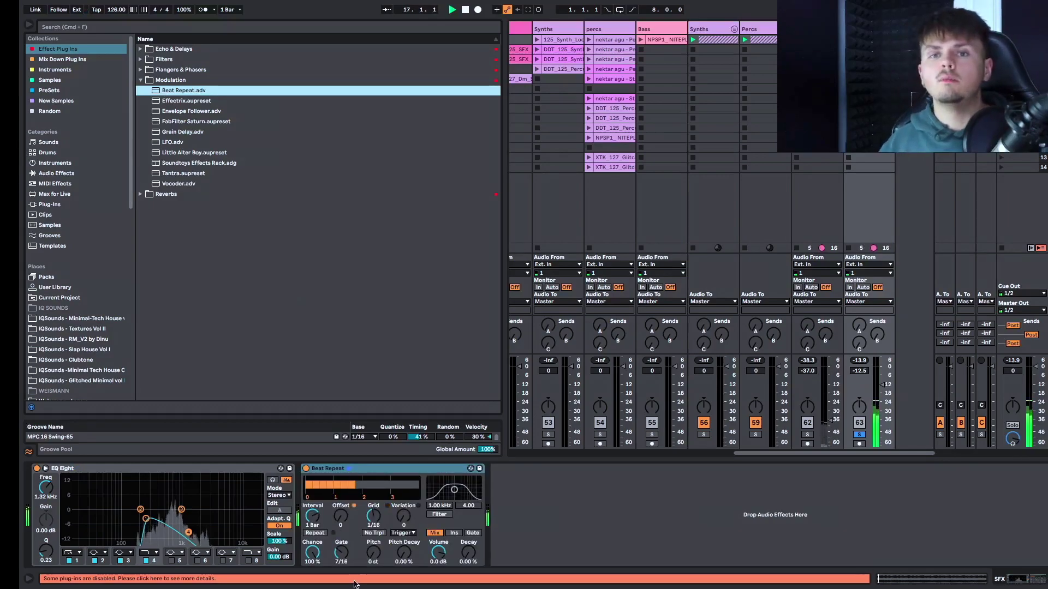
click(342, 552)
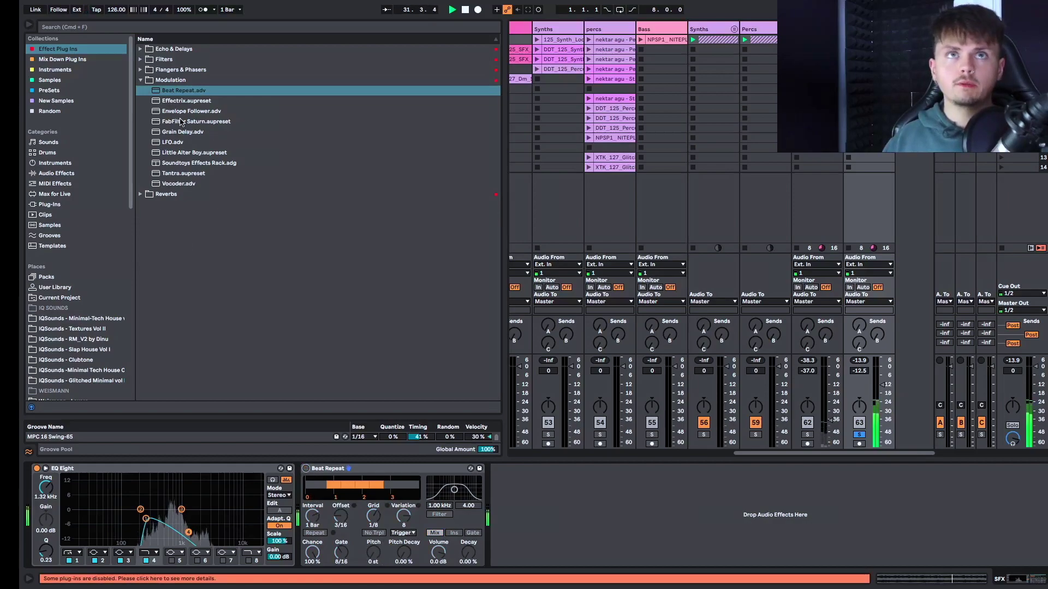
Step: Add Effectrix after Beat Repeat and draw a Stutter block over steps 9 to 17 with the Stereo Gater preset
click(192, 103)
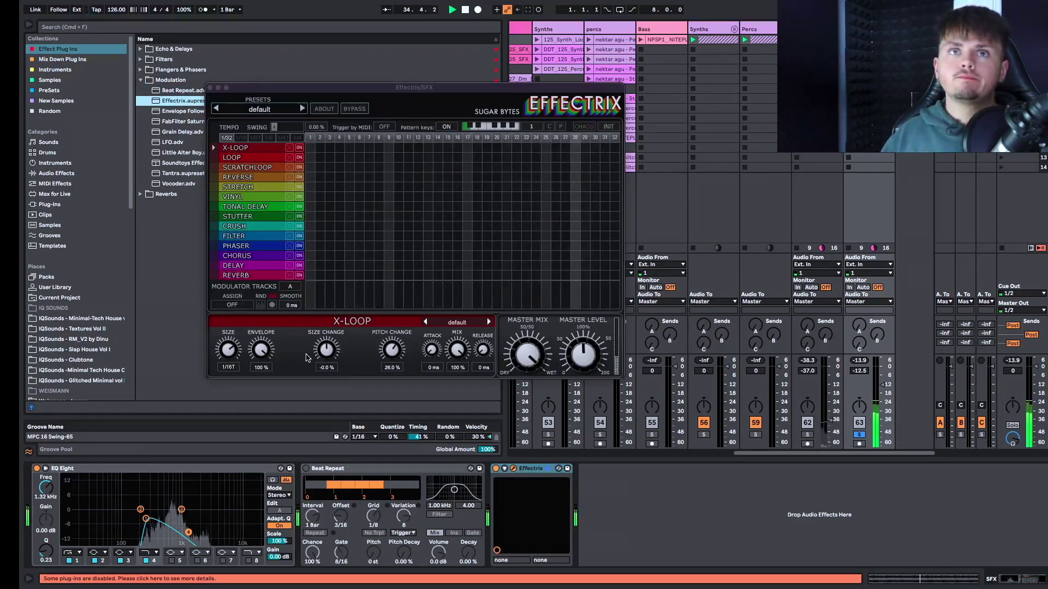
drag(385, 216, 471, 217)
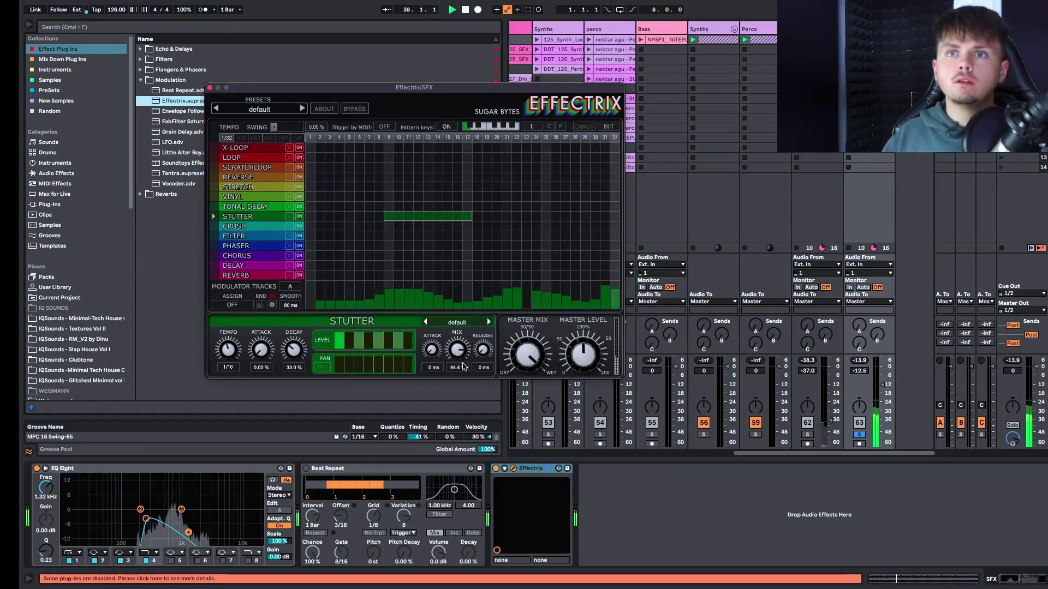
drag(457, 352, 435, 327)
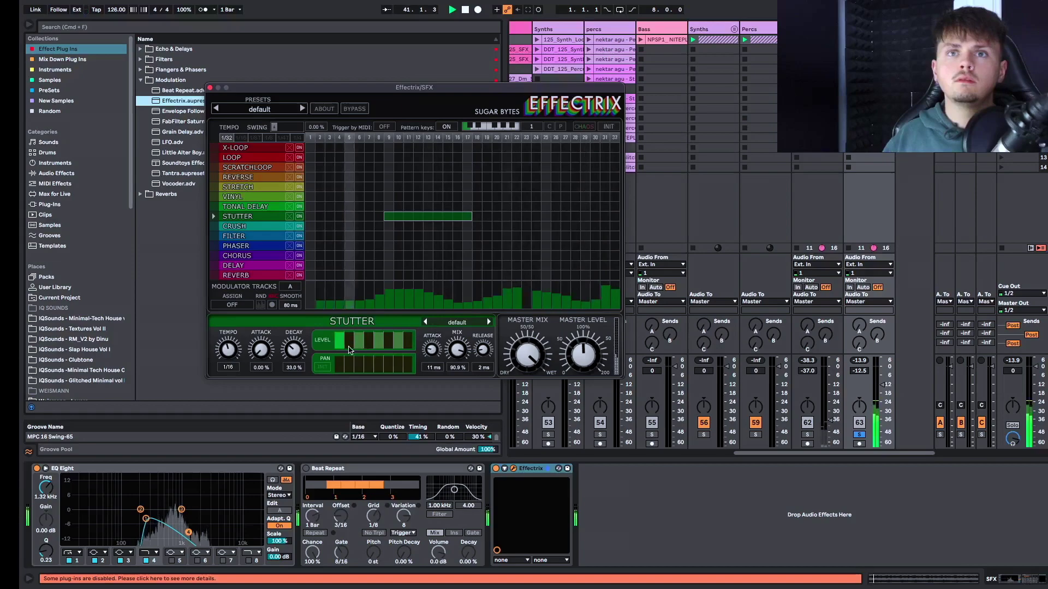
click(489, 322)
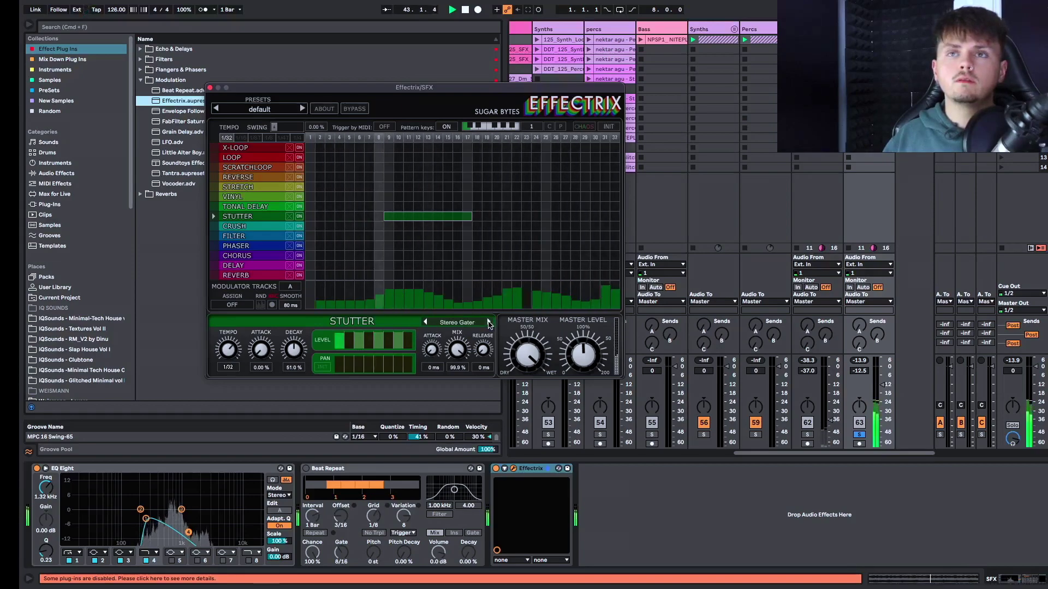
Step: Rework the Stutter row in Effectrix and clear all of its blocks from the grid
click(476, 219)
drag(472, 219, 452, 219)
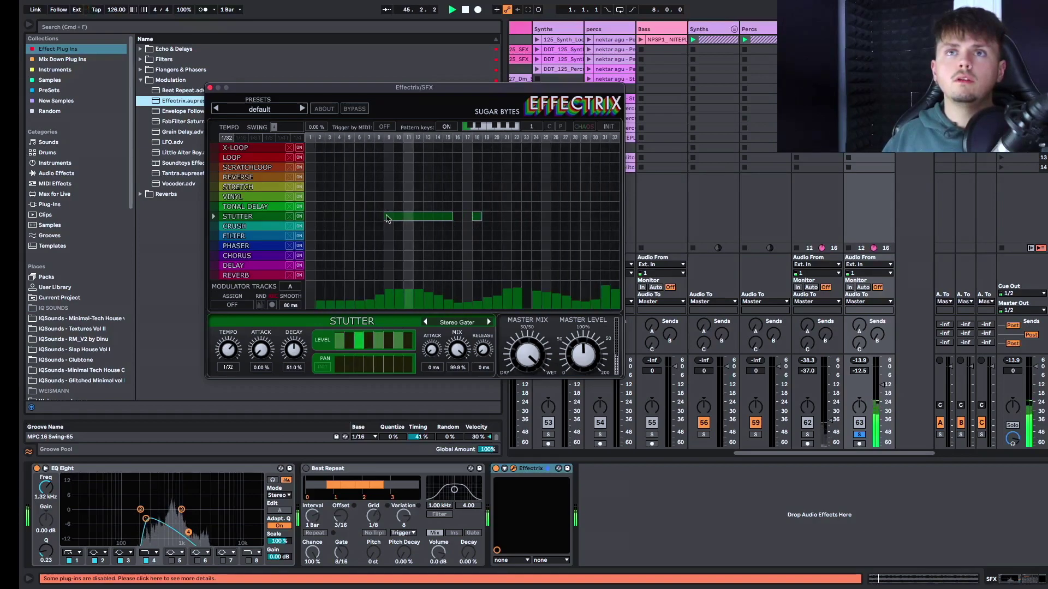
click(448, 217)
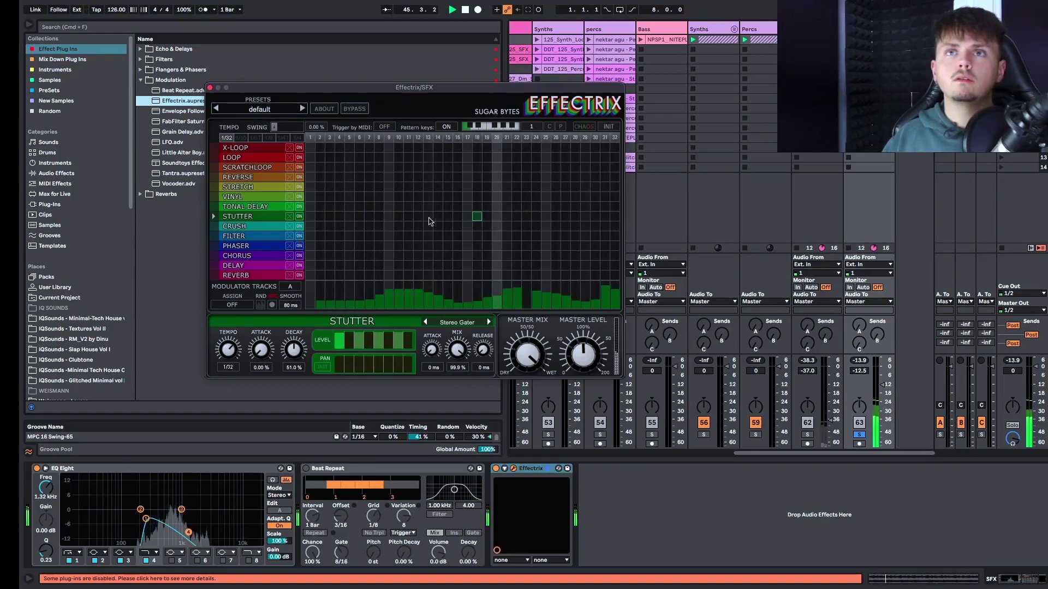
click(476, 217)
click(470, 218)
click(468, 217)
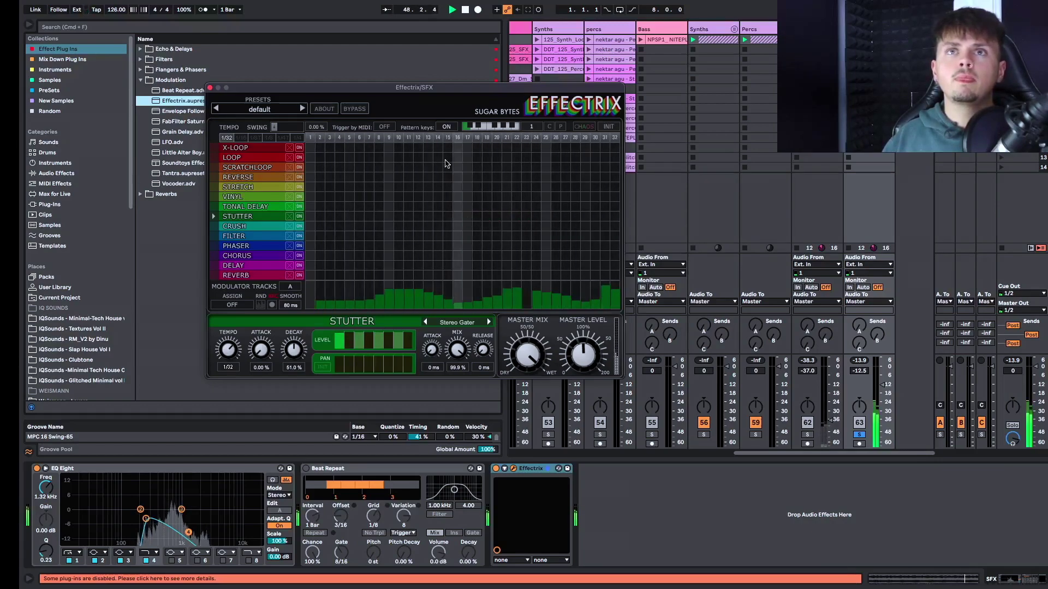
Step: Unsolo the track and draw a Loop block over steps 21 to 25 and a Stretch block over steps 17 to 20
mouse_move(385, 158)
mouse_down()
mouse_move(486, 158)
mouse_move(432, 160)
mouse_up()
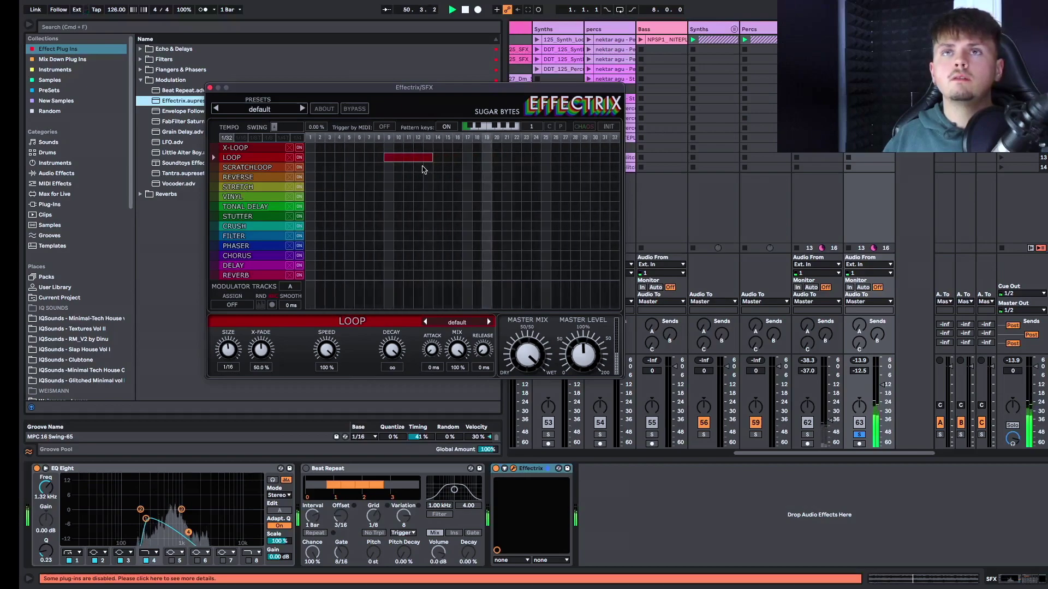
click(428, 158)
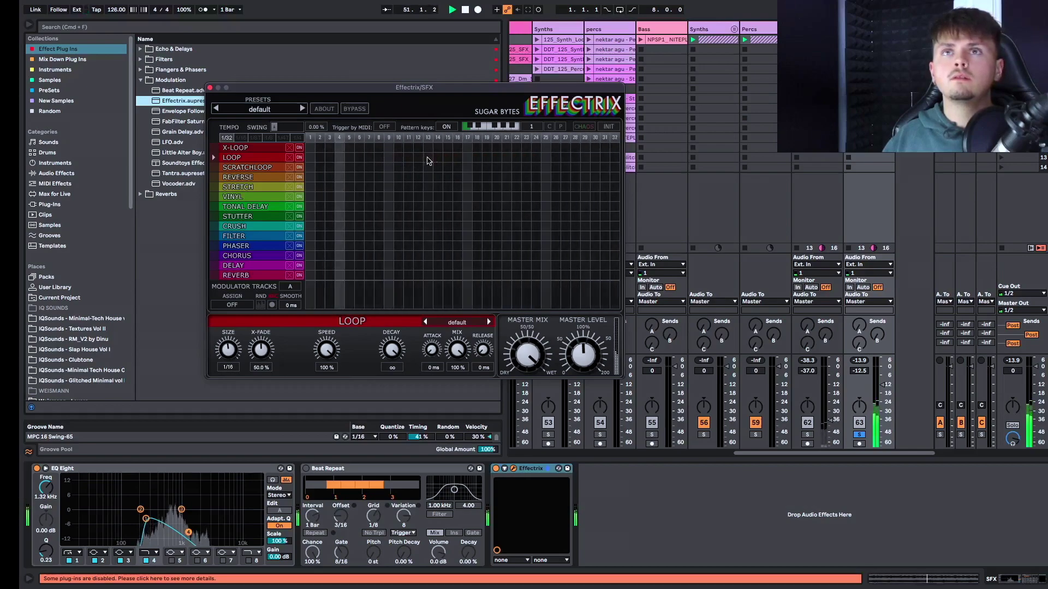
click(859, 435)
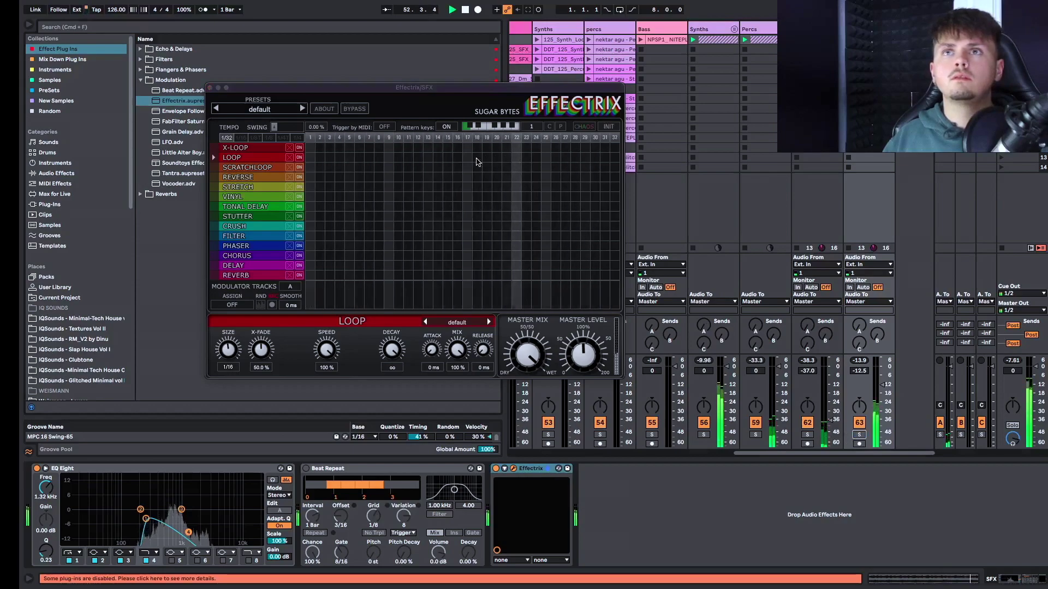
drag(503, 159, 546, 163)
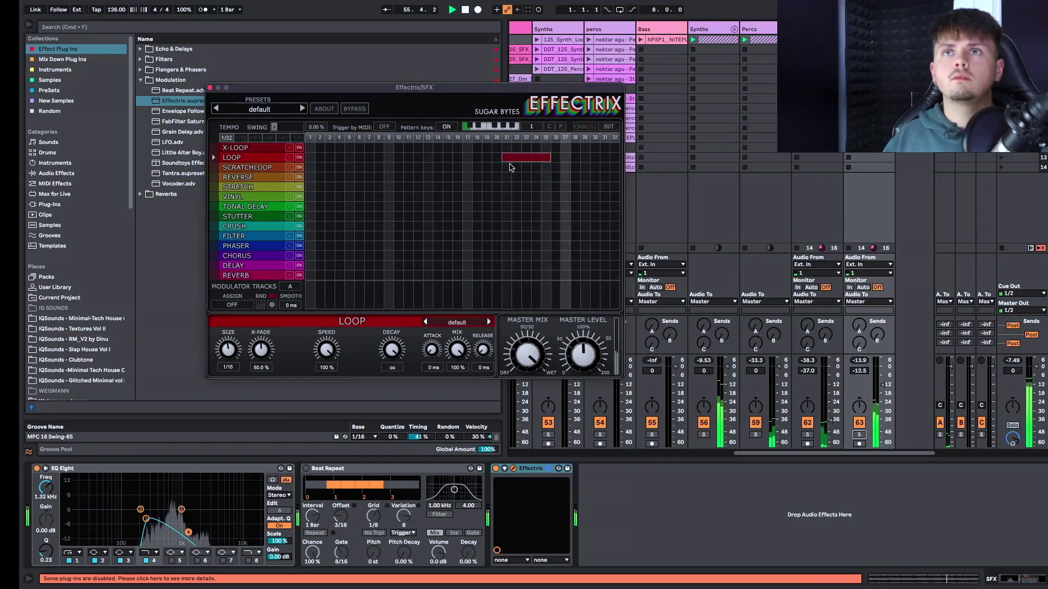
drag(464, 187, 497, 186)
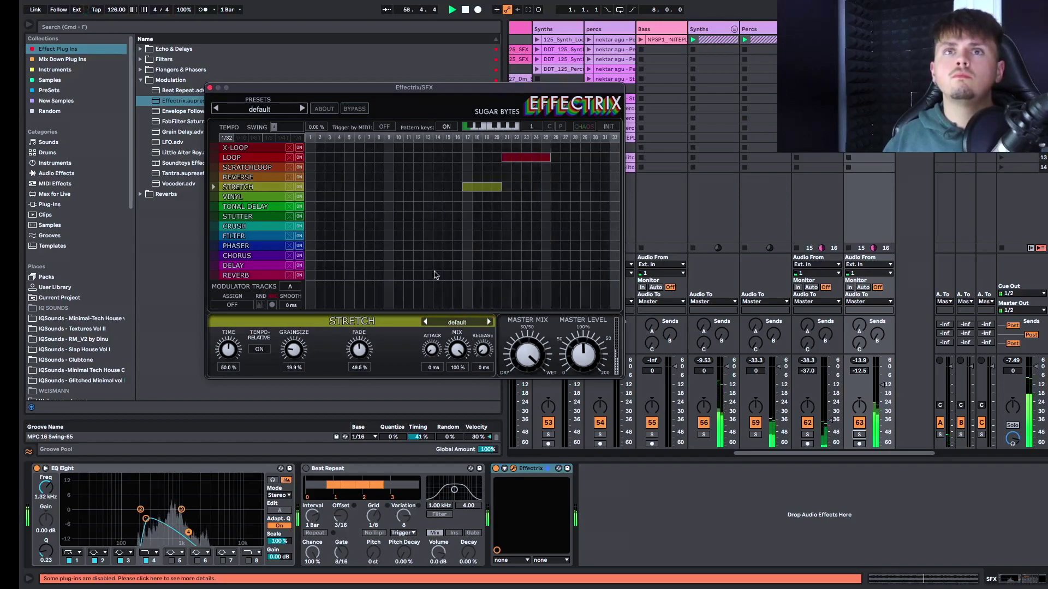
Step: Fill the whole Phaser row, browse its presets to Bellring and set the mix to 40.5 %
double_click(317, 250)
click(488, 322)
click(489, 322)
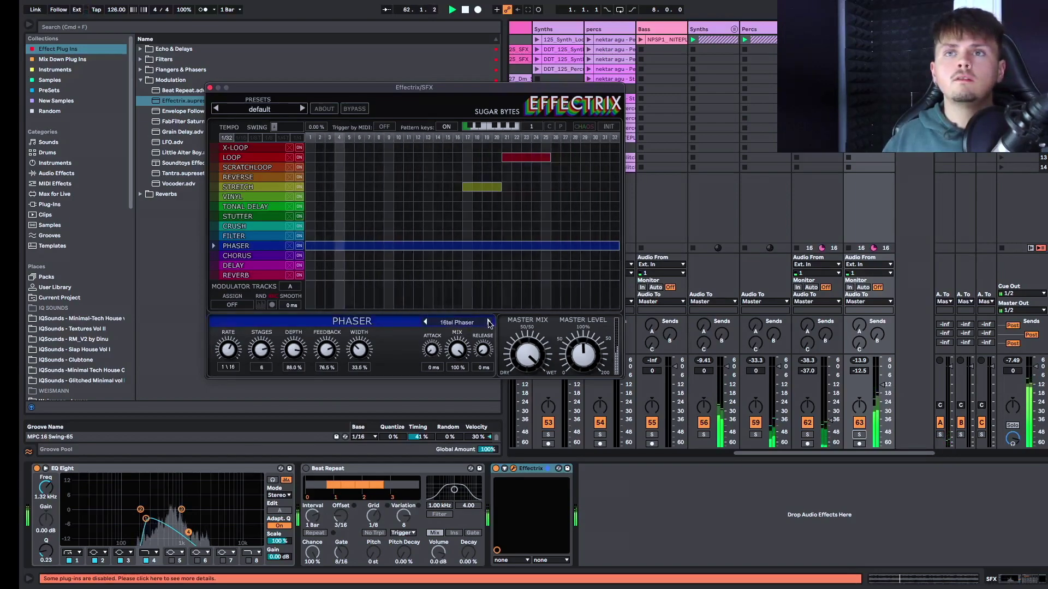
click(489, 322)
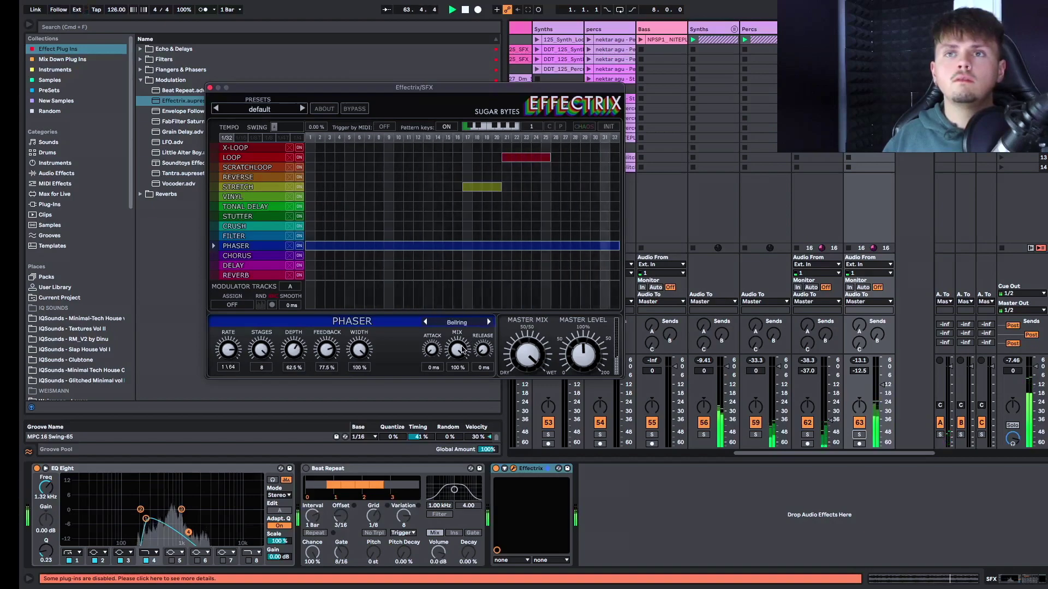
click(484, 324)
click(455, 358)
drag(455, 357, 452, 420)
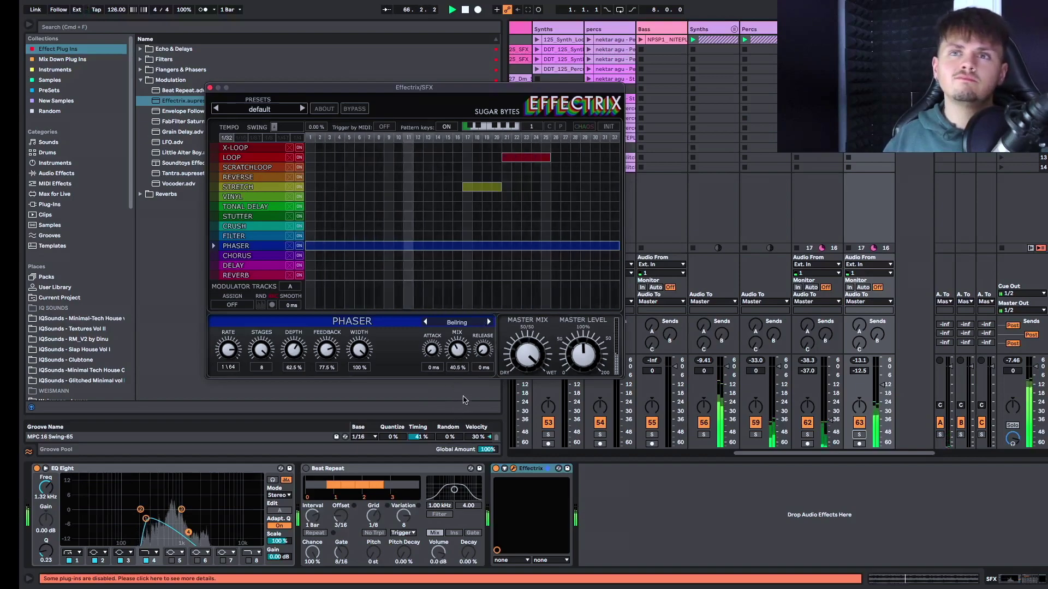
Step: Switch the Phaser to the Standard Phaser preset and set 7 stages, depth 84 %, feedback 34 %, width 50 % and mix 37 %
click(488, 321)
click(488, 323)
click(489, 323)
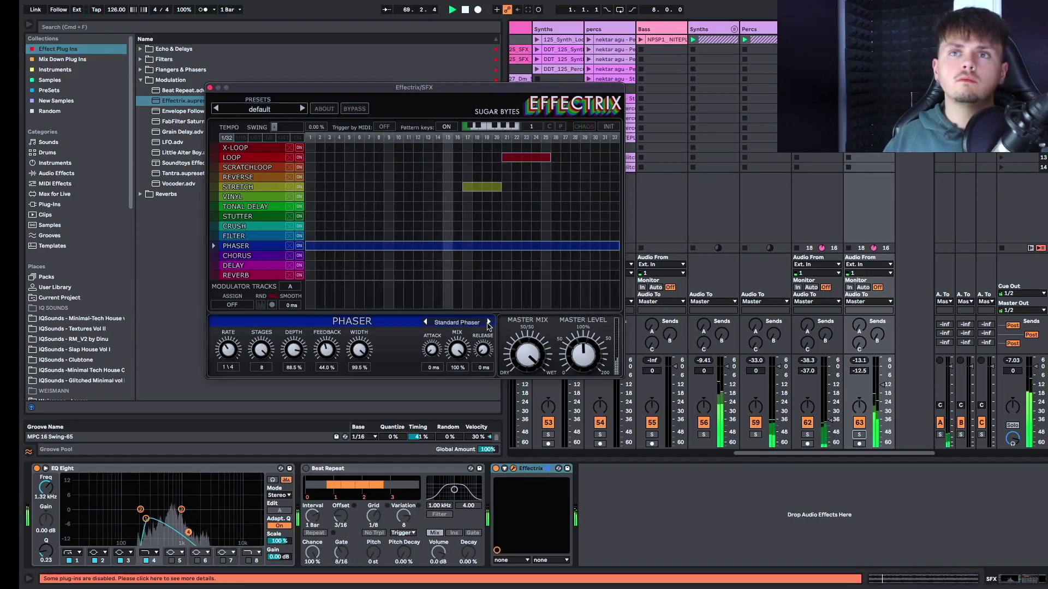
drag(459, 352, 461, 368)
drag(359, 357, 358, 393)
drag(325, 352, 238, 346)
drag(457, 349, 456, 403)
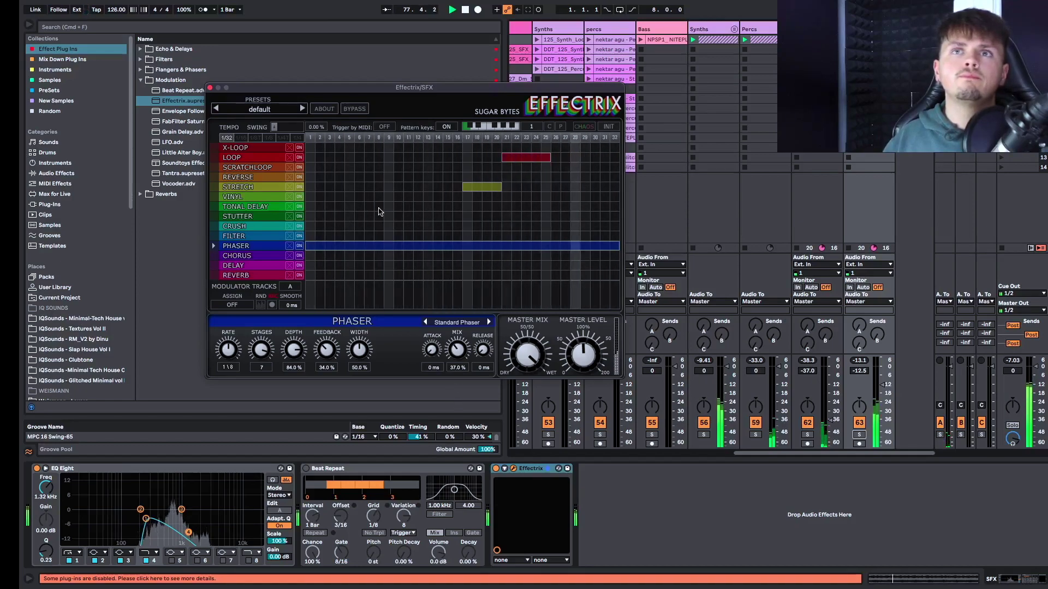
Step: Draw a Tonal Delay block over steps 9 to 13 and lower the processed SFX track's volume to -32.7 dB
drag(385, 207, 432, 207)
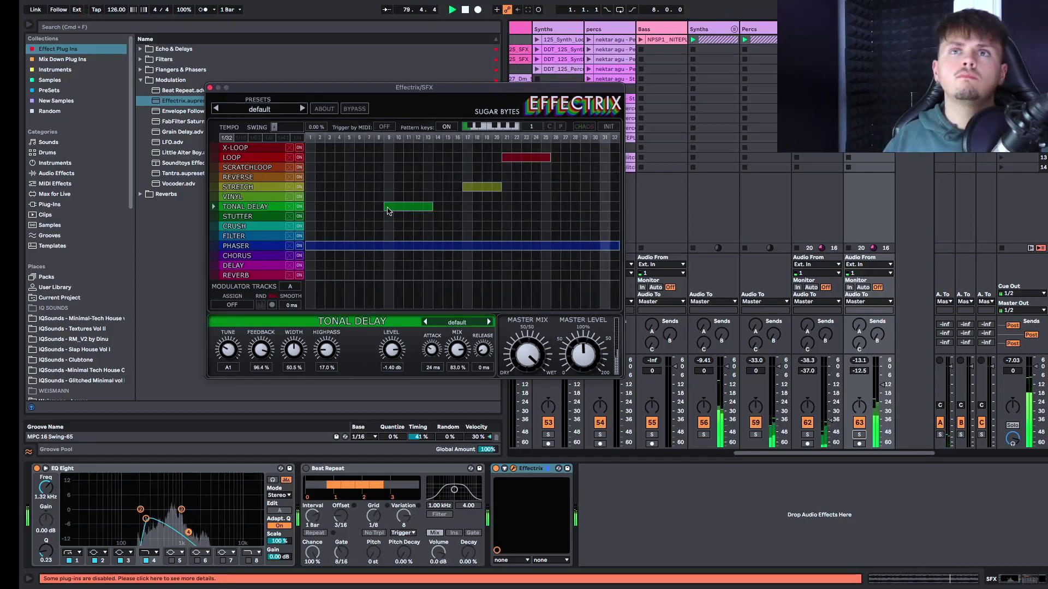
drag(859, 371, 882, 408)
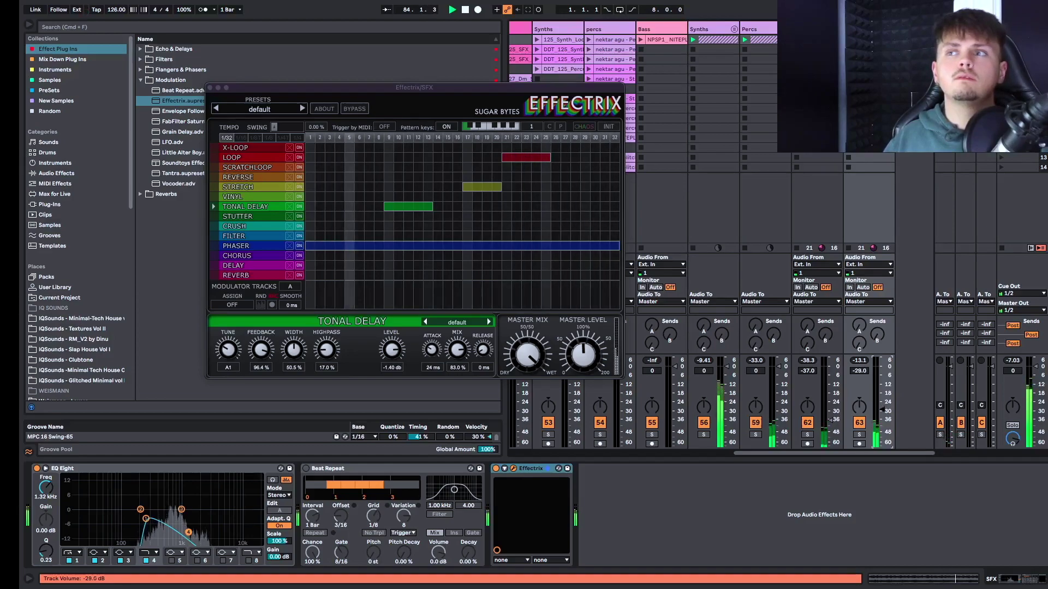
drag(882, 408, 883, 413)
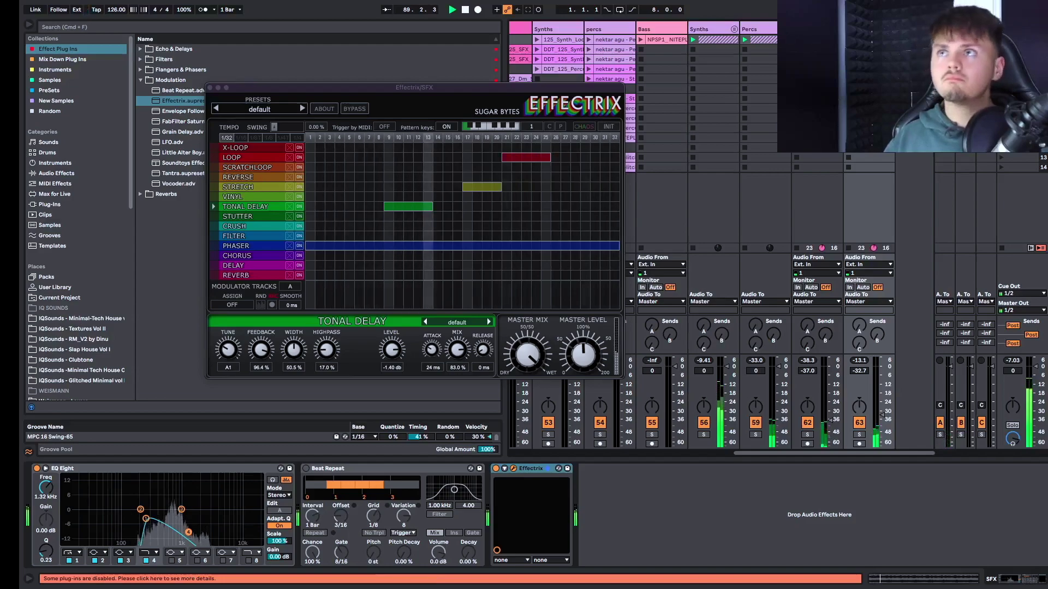
Step: Replace the Tonal Delay block with a Reverse block over steps 9 to 13 and set the Loop effect to the 8er Hold preset
click(391, 212)
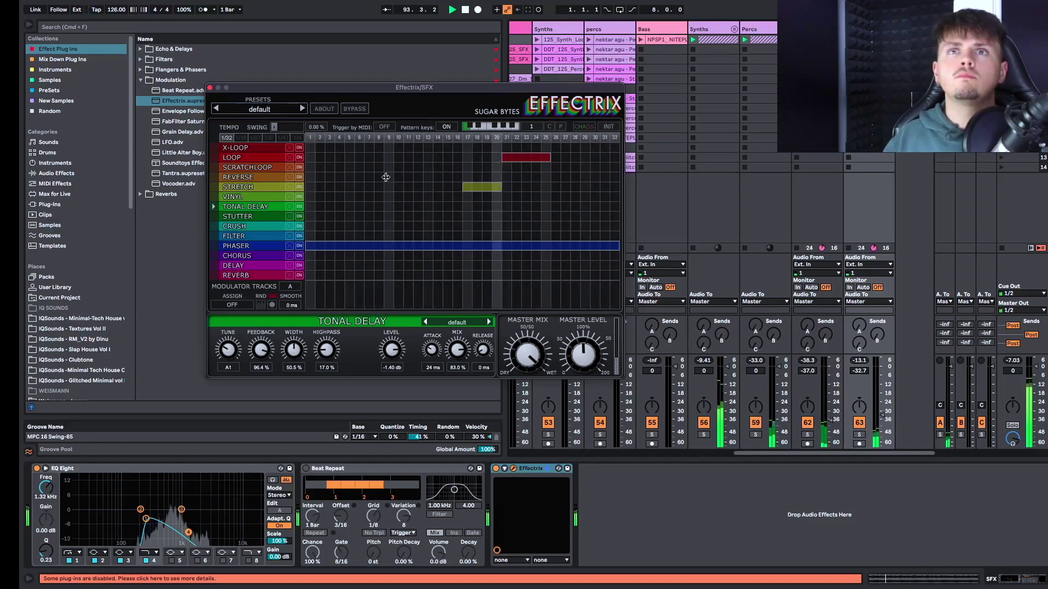
drag(386, 177, 430, 178)
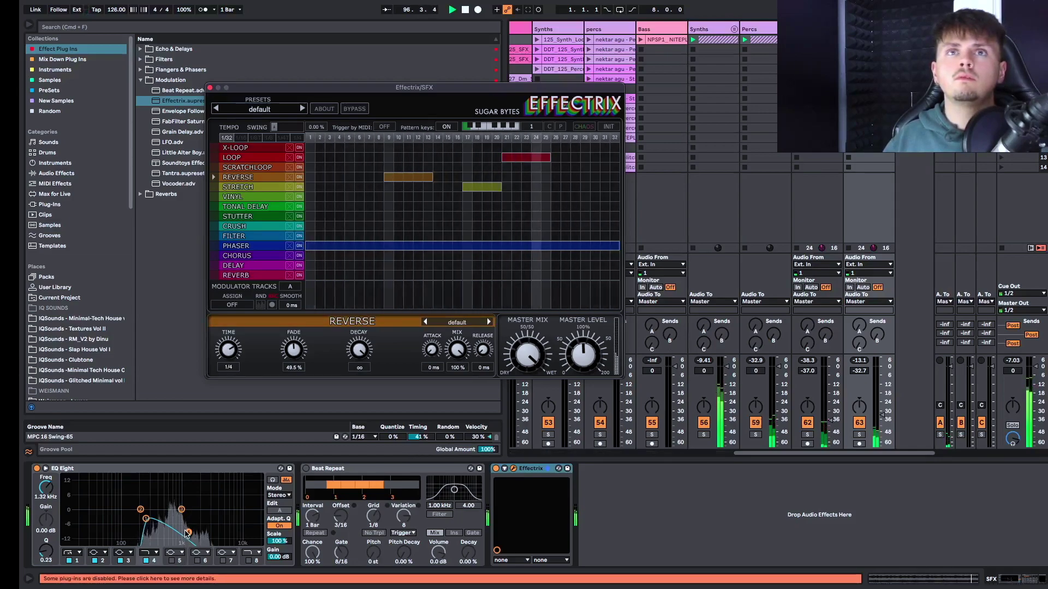
click(270, 189)
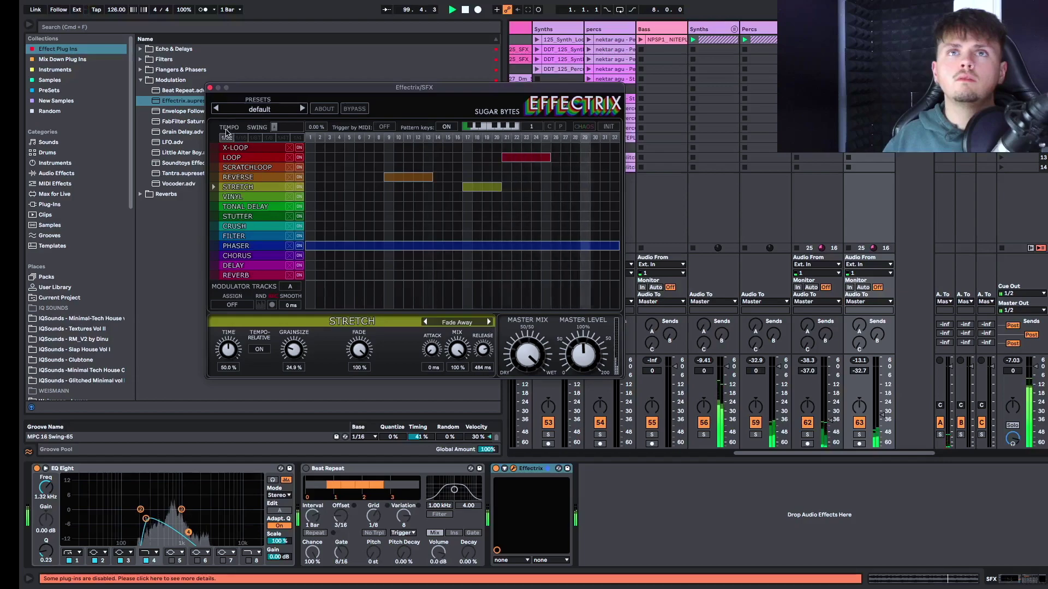
click(234, 157)
click(488, 322)
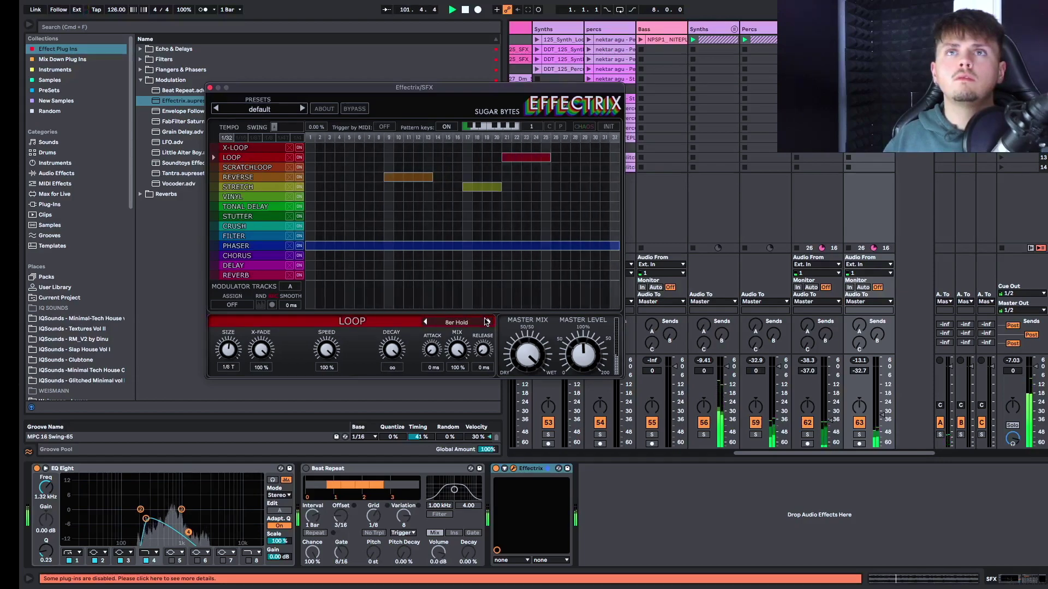
Step: Compare tracks 62 and 63 with the rest of the mix by soloing, unsoloing and muting them
click(859, 434)
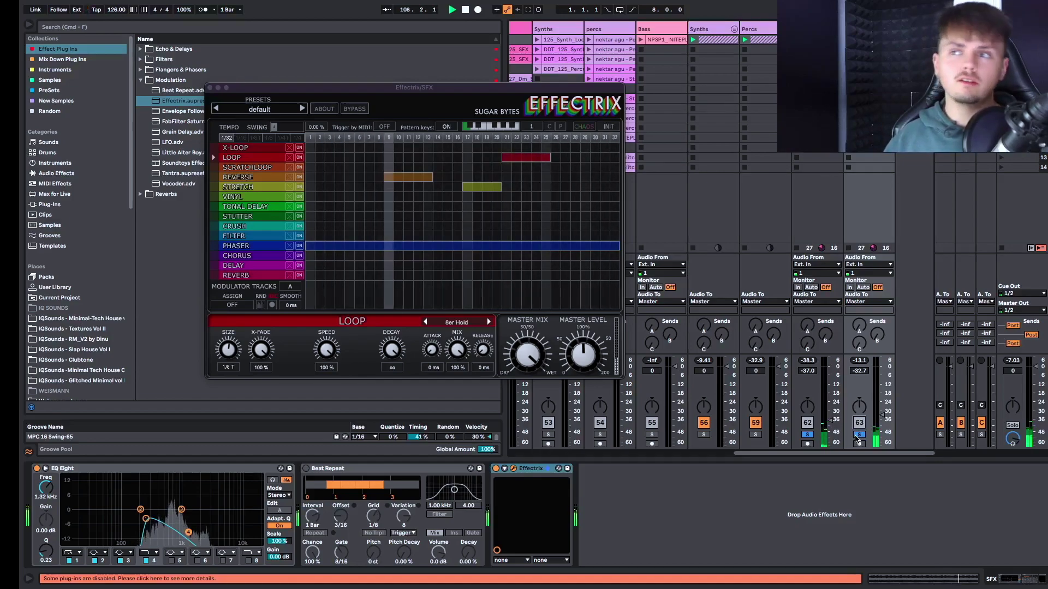
click(859, 435)
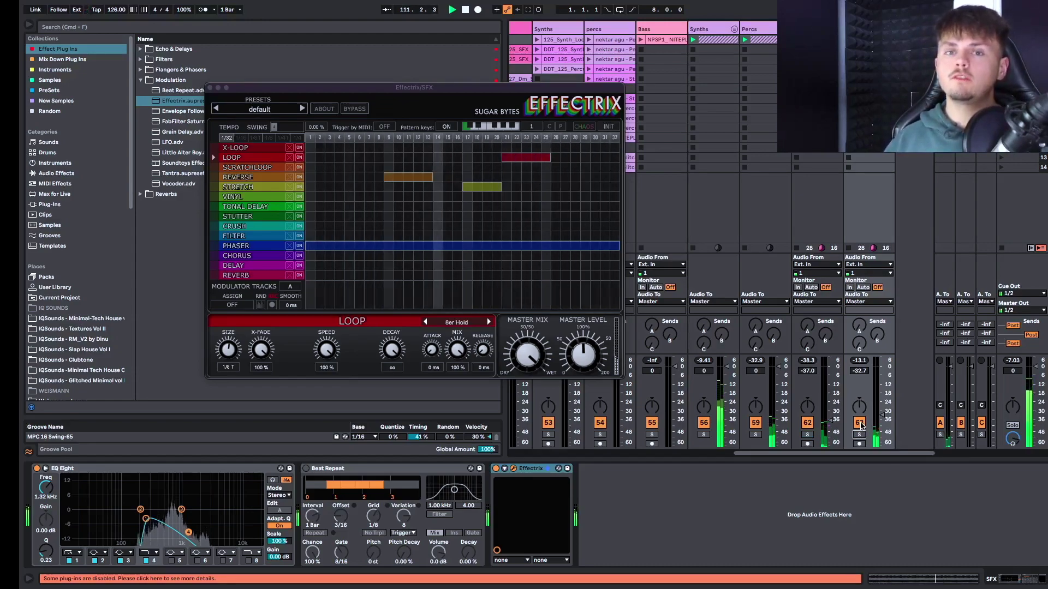
click(859, 422)
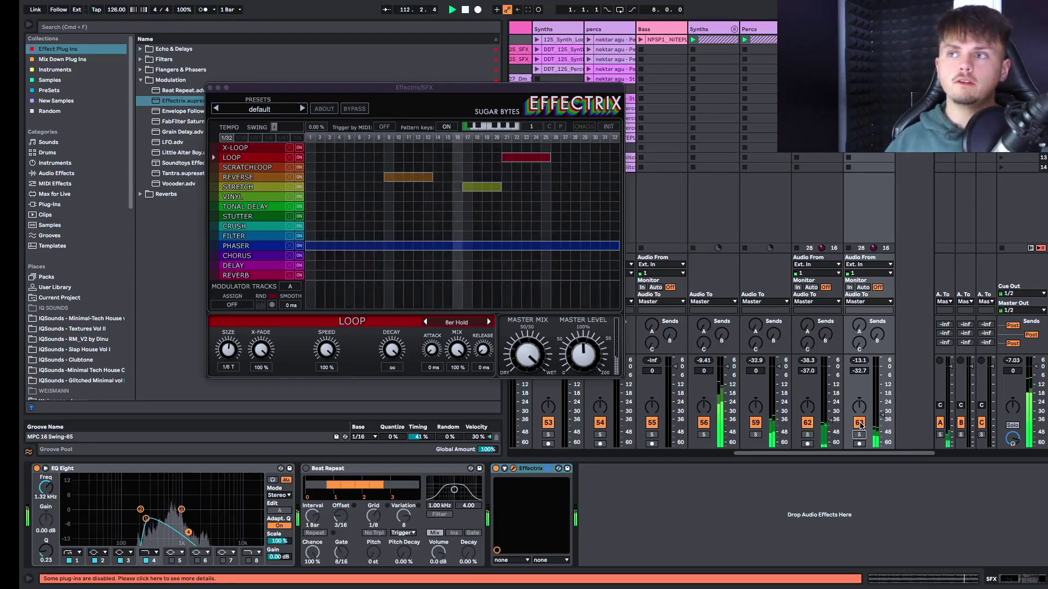
click(859, 423)
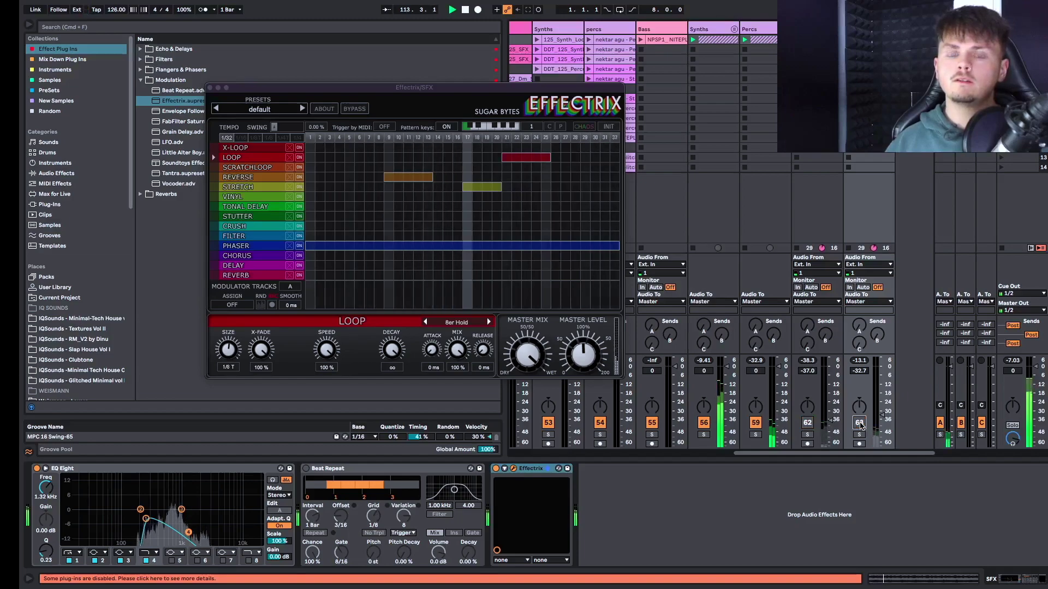
Step: Balance tracks 62 and 63 against the mix at volumes of -38.0 dB and -40.4 dB, and close the Effectrix window
drag(882, 420, 882, 423)
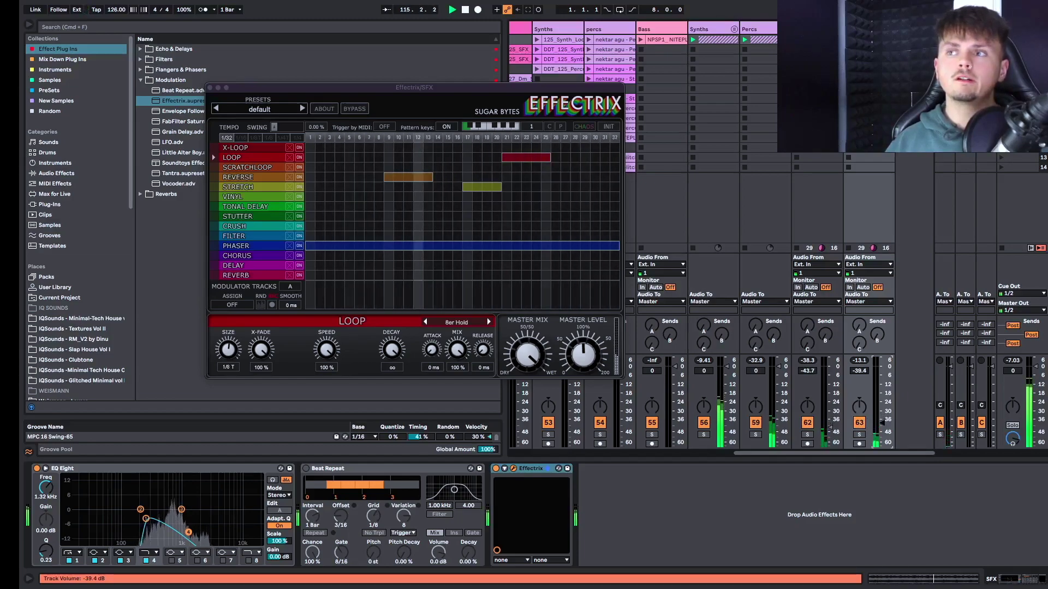
click(859, 423)
click(859, 424)
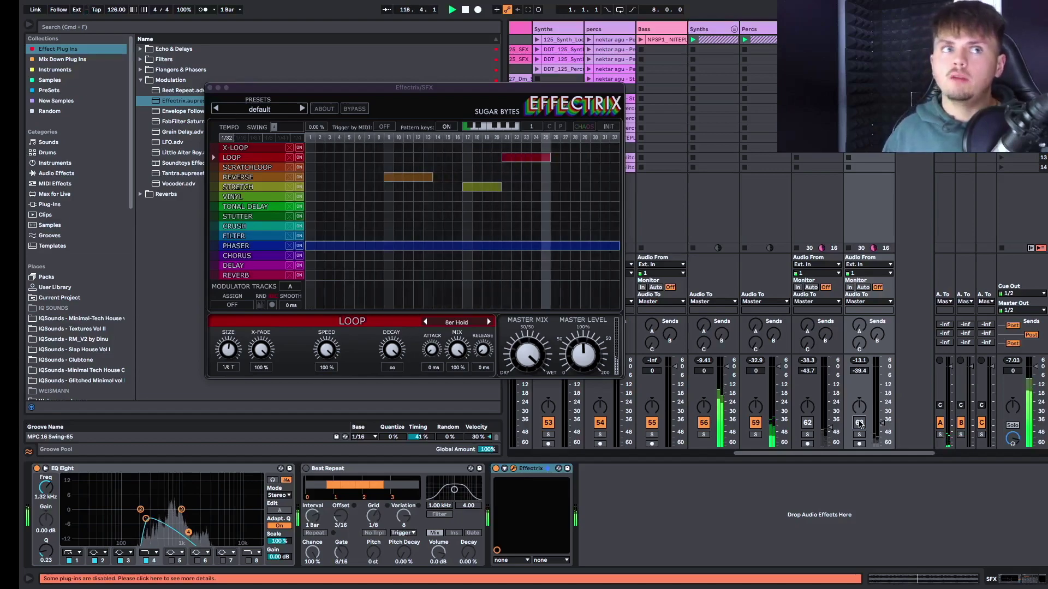
click(860, 424)
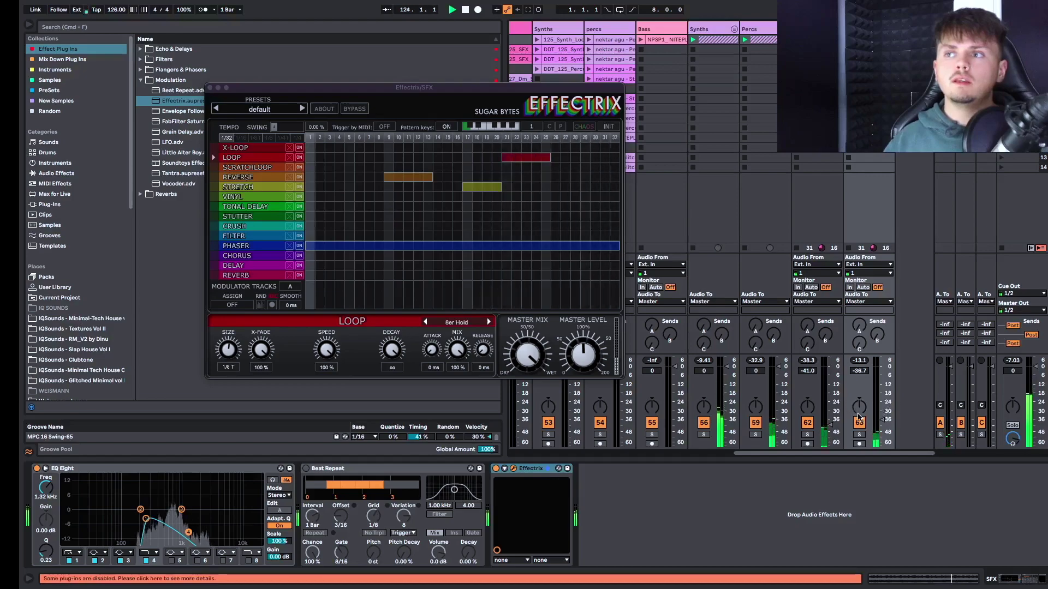
drag(891, 390, 890, 391)
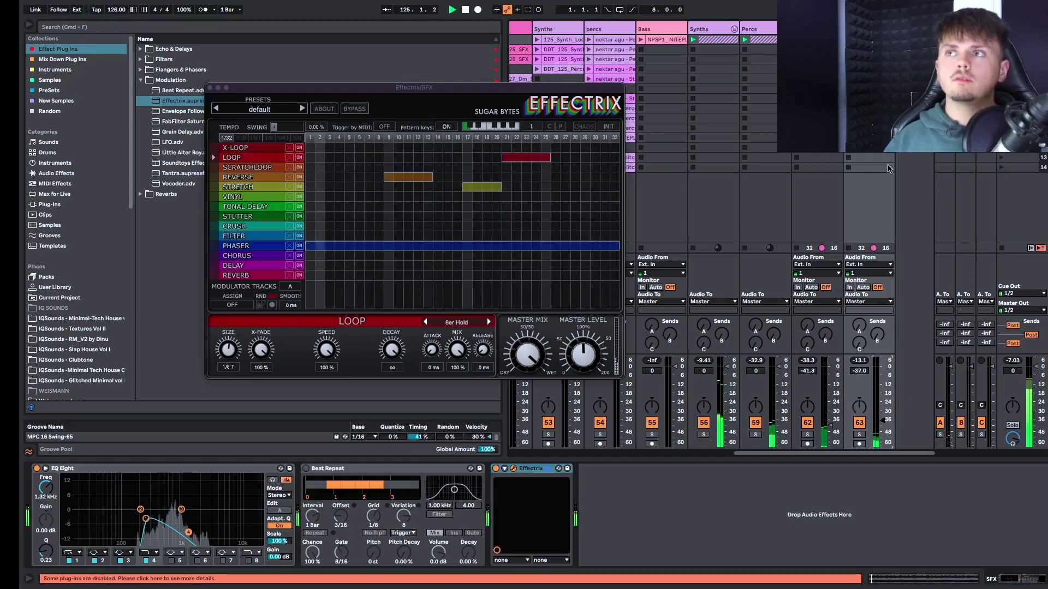
drag(881, 438, 881, 440)
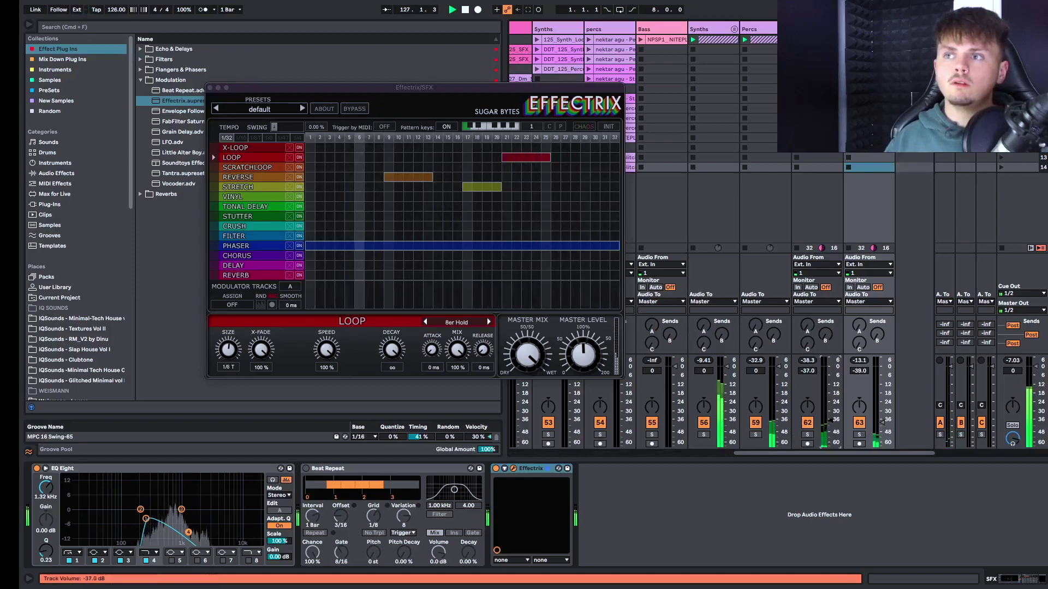
drag(882, 422, 882, 424)
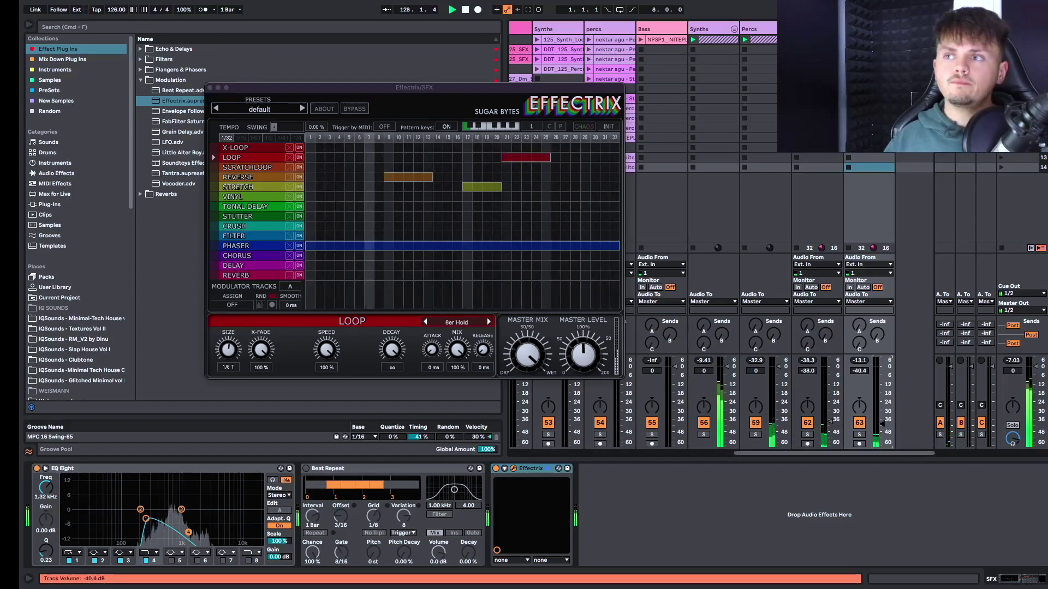
click(211, 87)
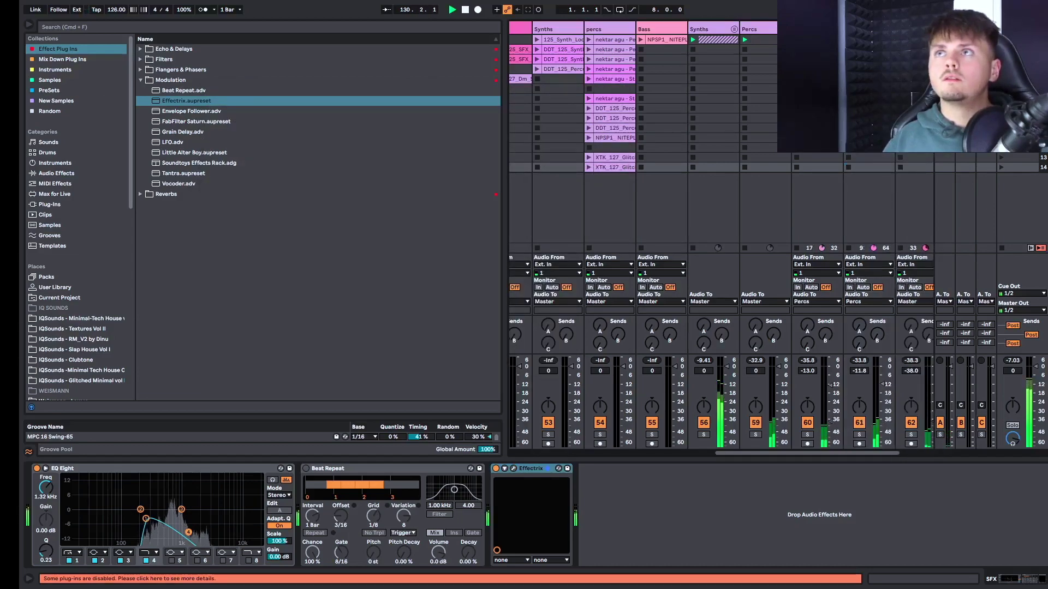
Step: Solo percs track 61 inside the Percs group and select it to show its device chain
scroll(741, 445, right, 2)
click(755, 434)
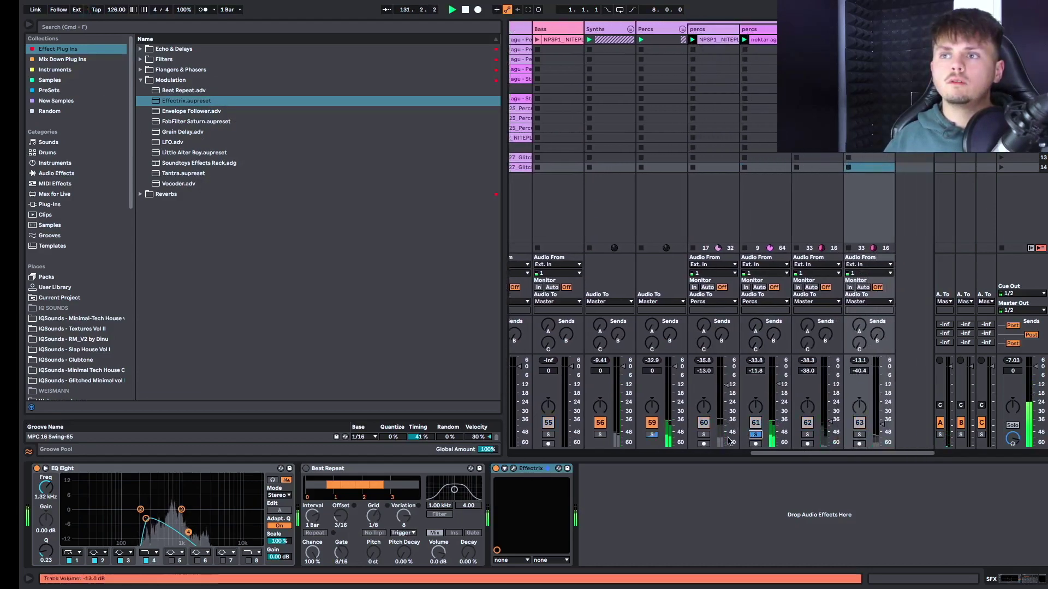
click(755, 434)
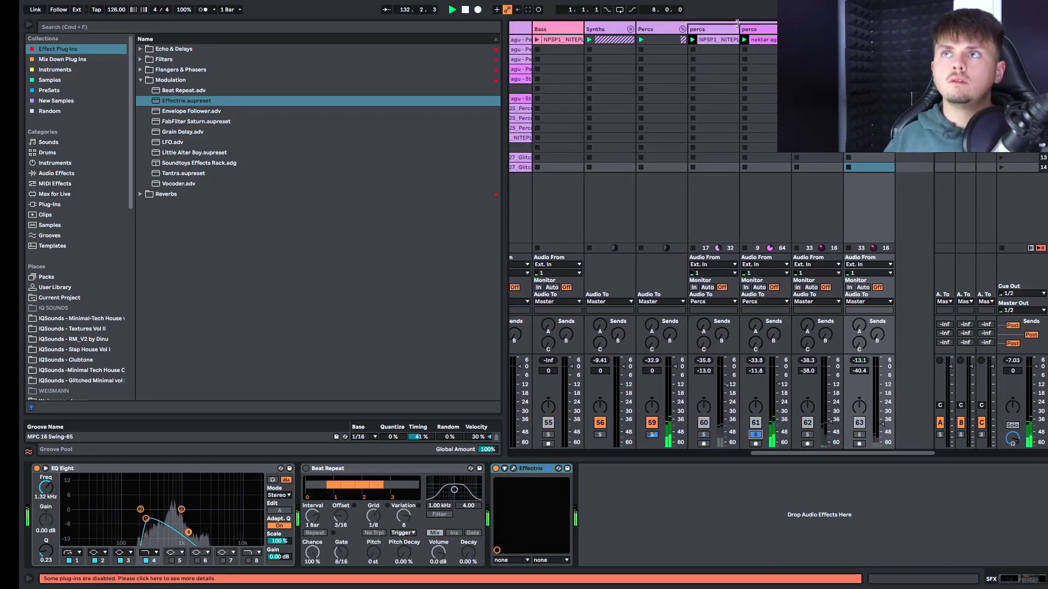
click(760, 37)
click(763, 31)
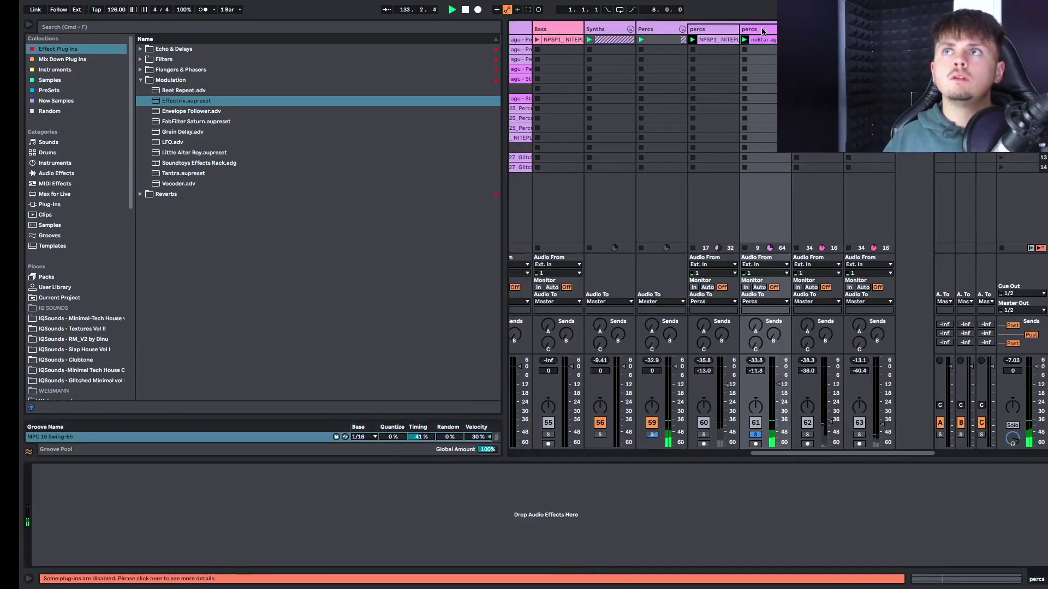
Step: Add the OneKnob Pumper Stereo preset from the Side Chain folder of Mix Down Plug Ins to the track and close its window
click(34, 60)
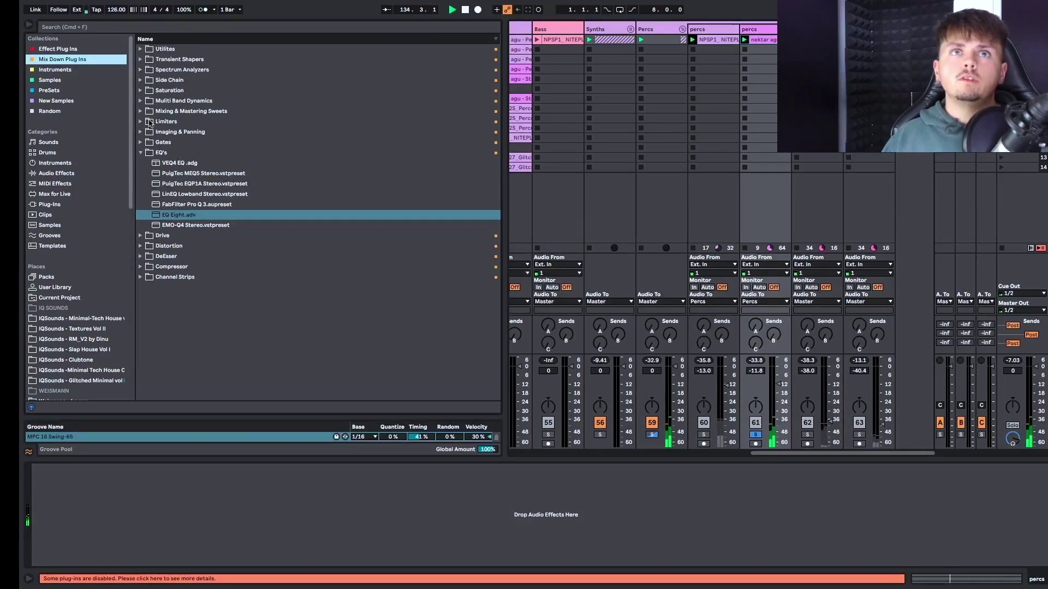
click(142, 80)
drag(192, 92, 262, 159)
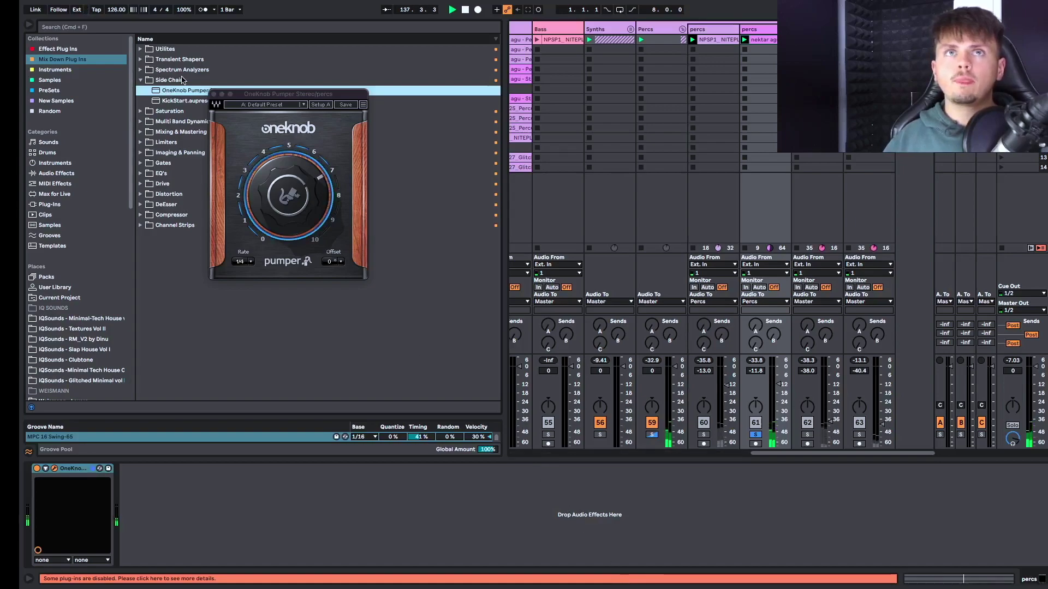
click(214, 94)
Step: Add the KickStart preset after OneKnob Pumper and set its rate to 1/8 and its mix to 84%
click(175, 103)
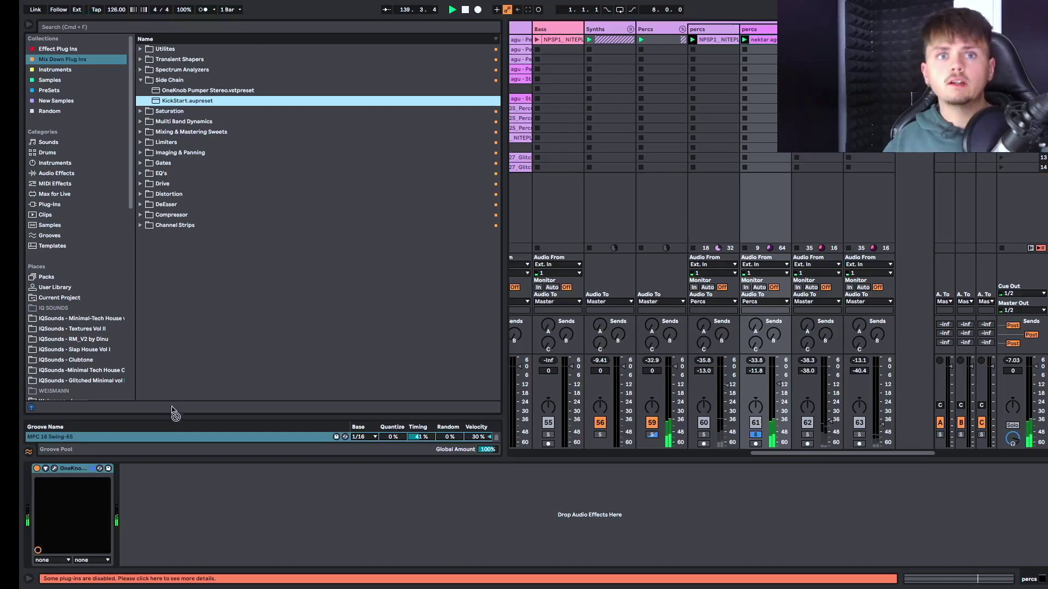
drag(157, 546, 158, 546)
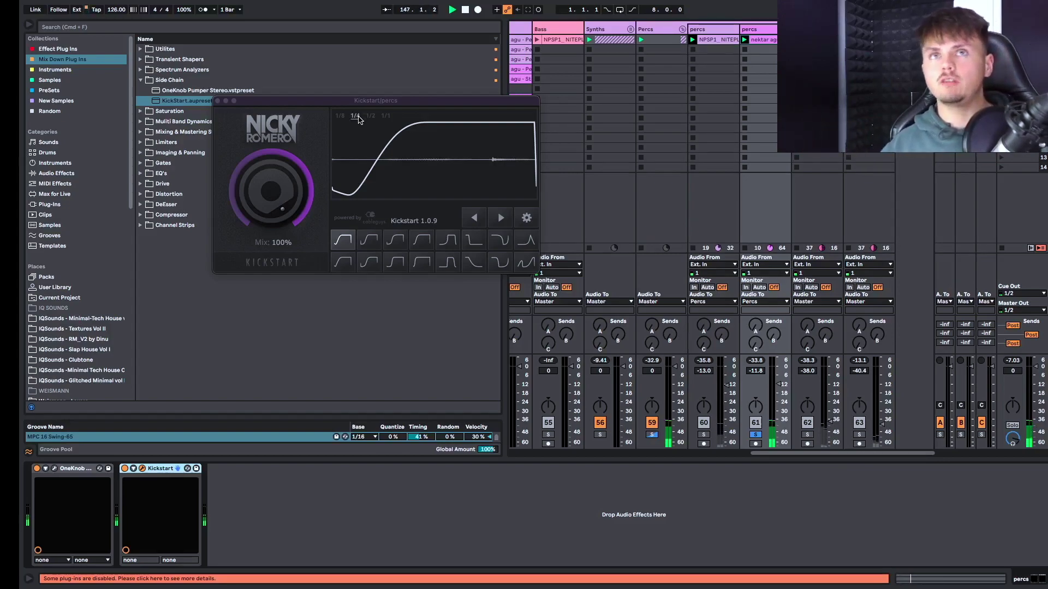
click(338, 118)
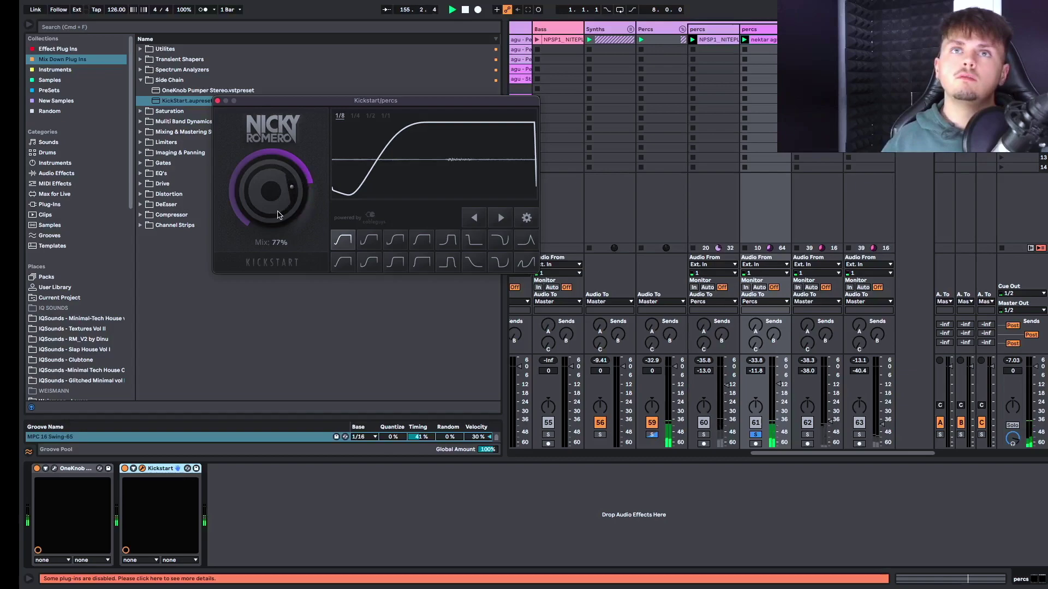
drag(289, 215, 290, 212)
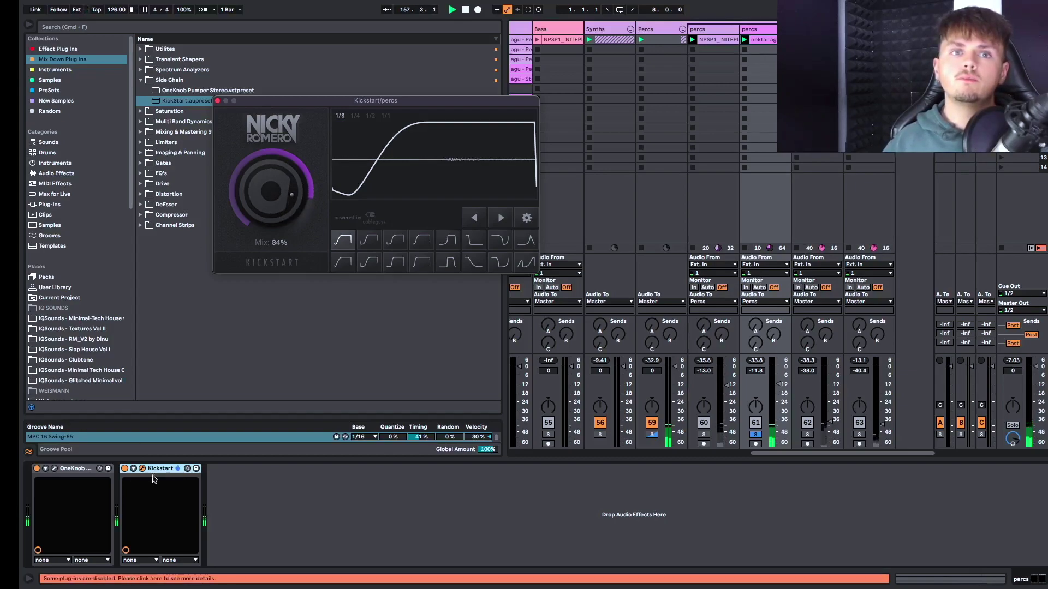
Step: Toggle both side-chain devices together to compare the sound, audition percs track 60 in solo, and clear the solo
click(74, 470)
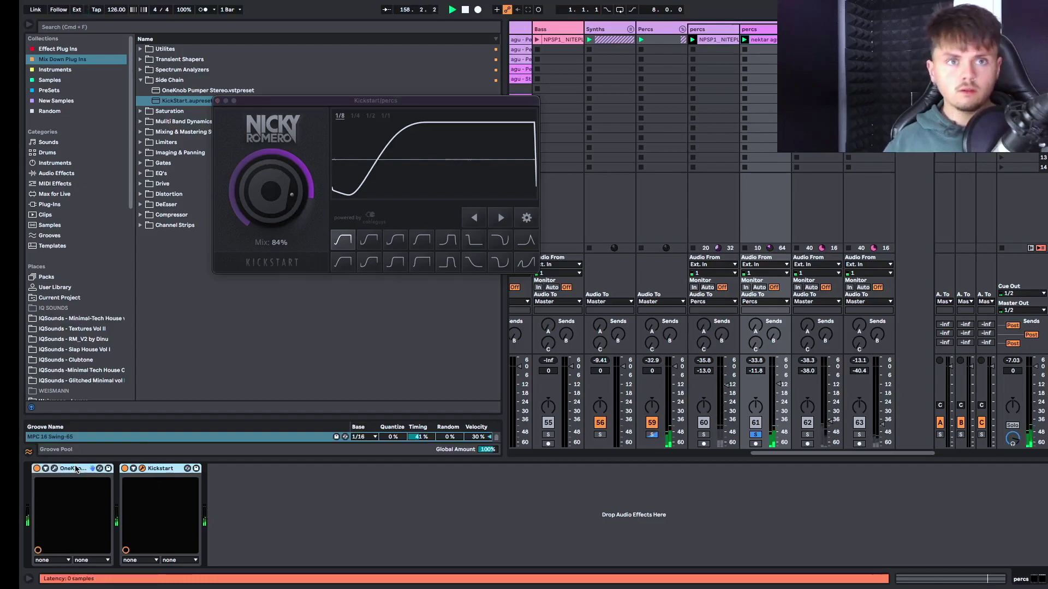
click(36, 470)
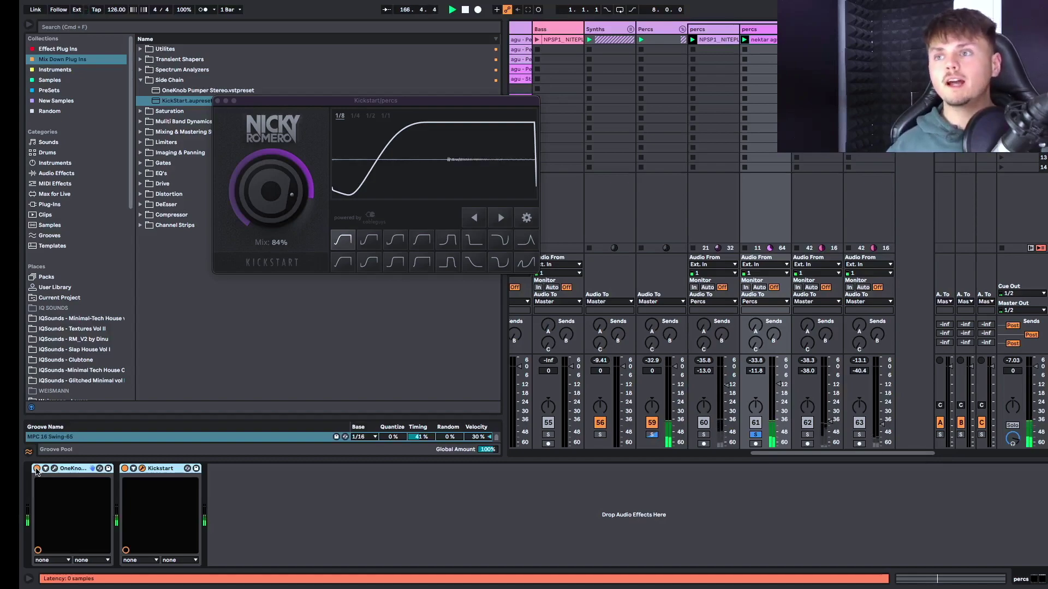
click(754, 435)
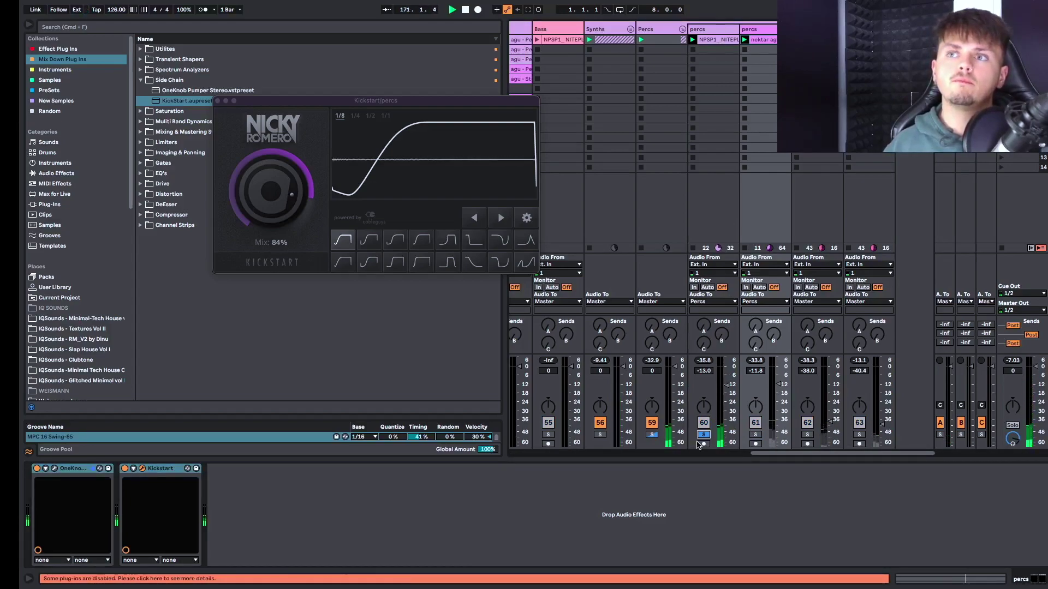
click(704, 436)
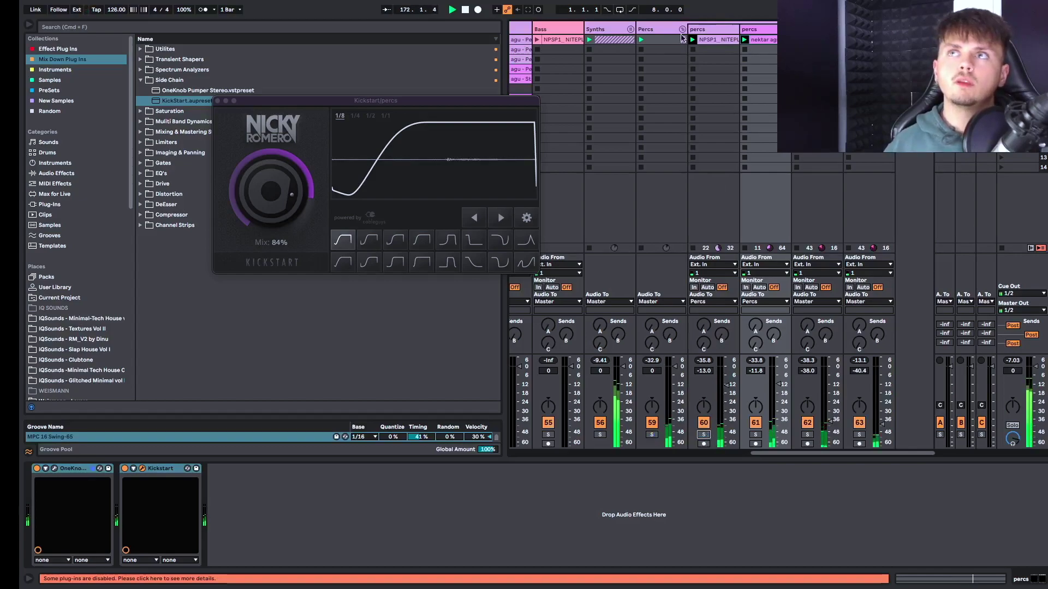
Step: Add OneKnob Pumper Stereo to percs track 60, set its amount to about 6.4, and close its window
click(711, 34)
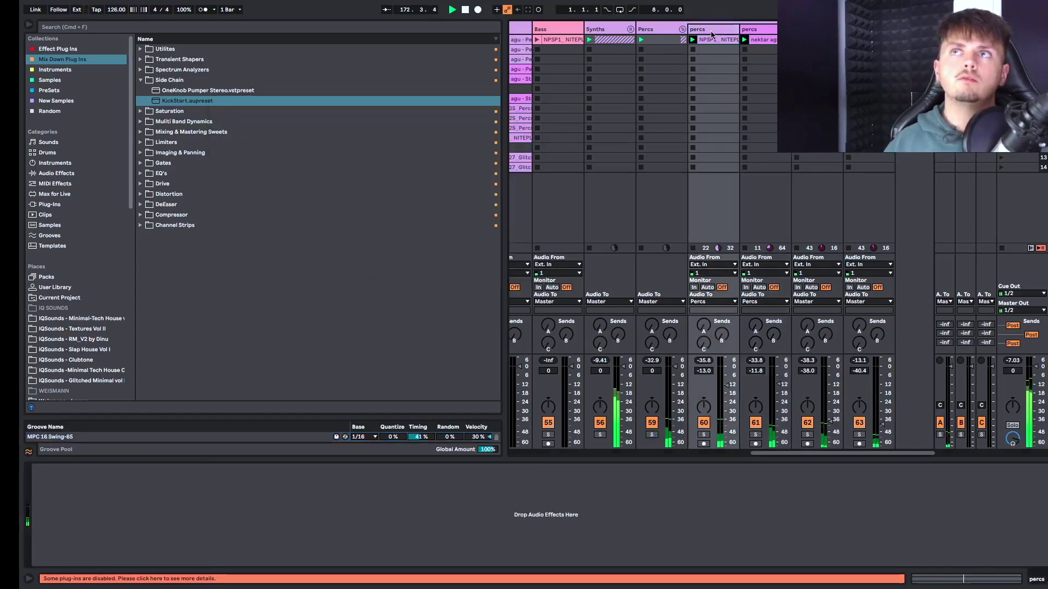
click(173, 91)
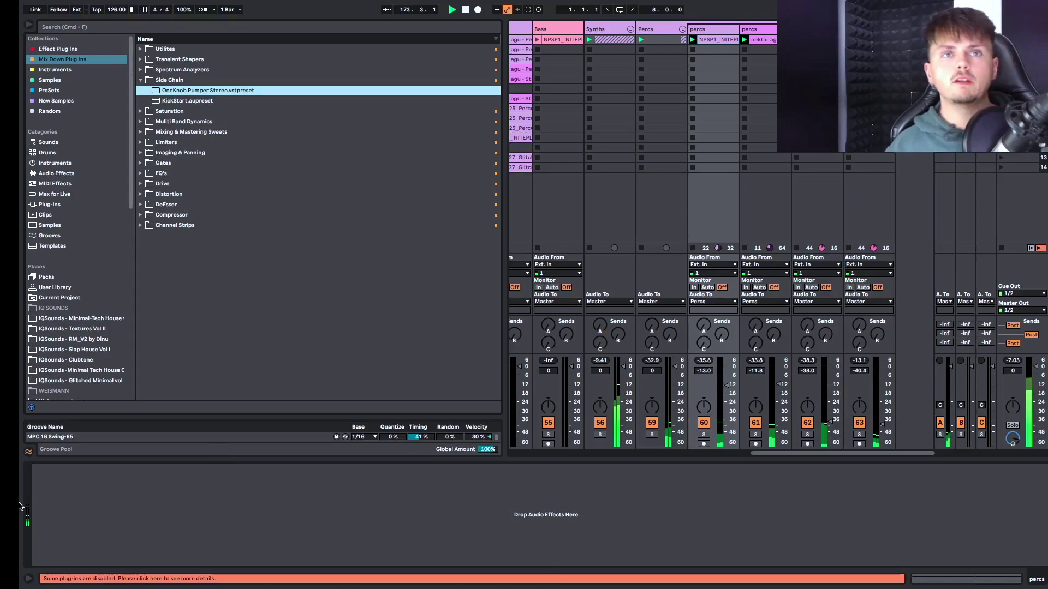
key(Return)
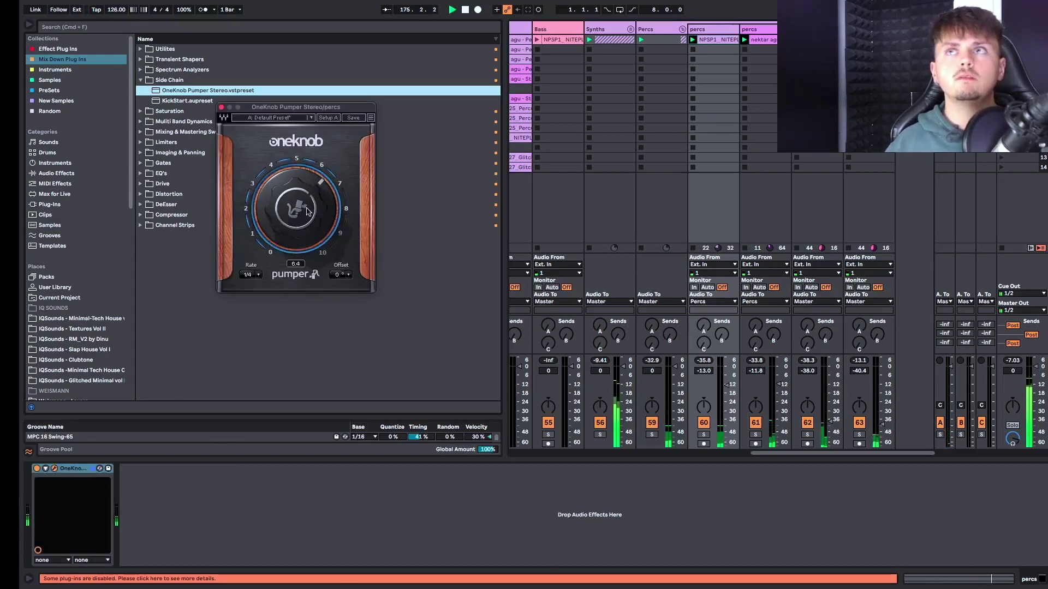
click(221, 108)
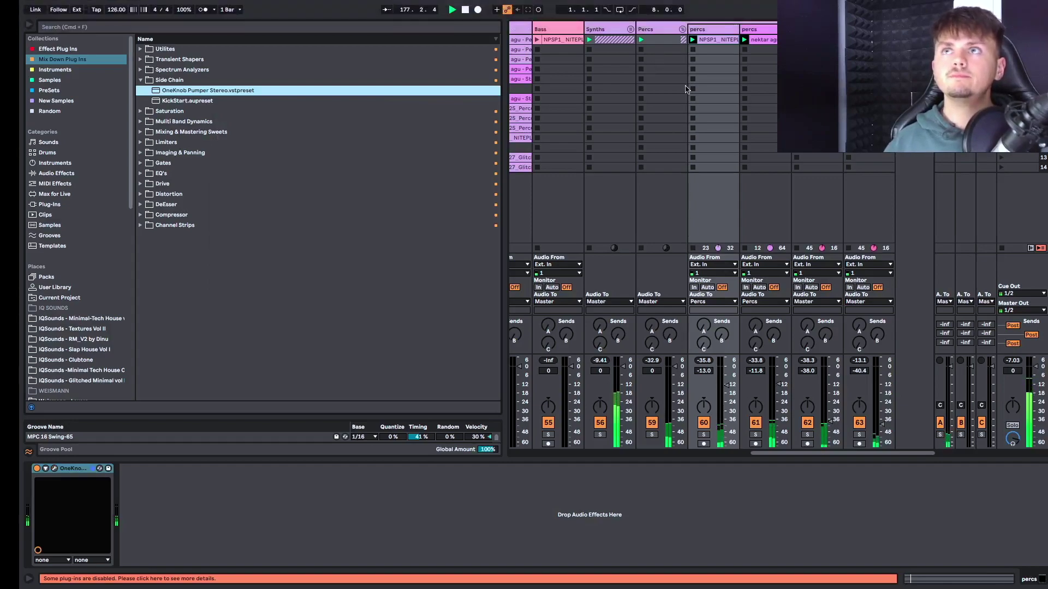
Step: Collapse the Percs group and combine tracks 62 and 63 into a new group
click(681, 30)
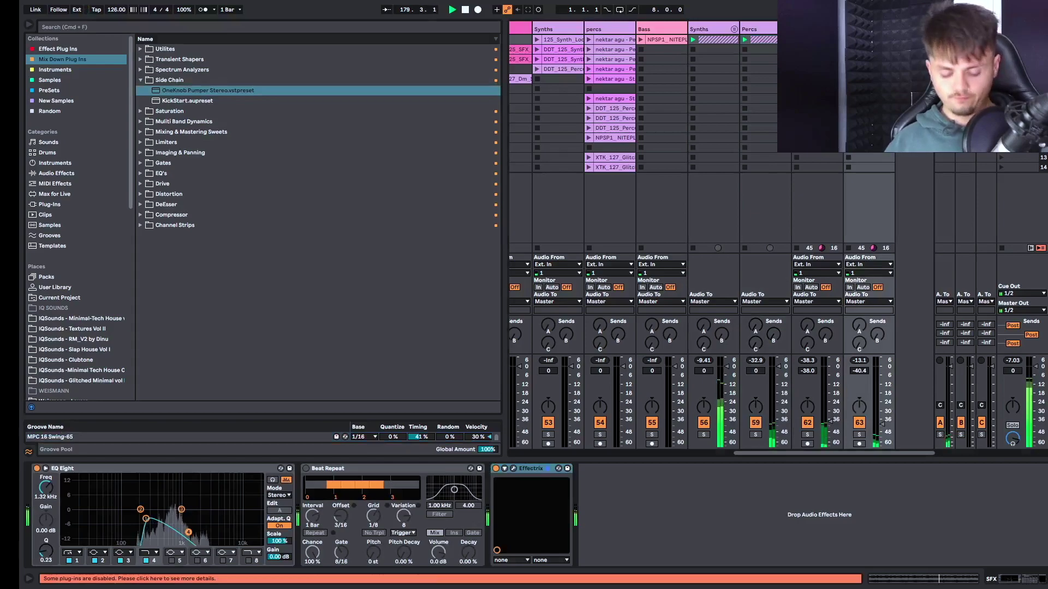
key(super+g)
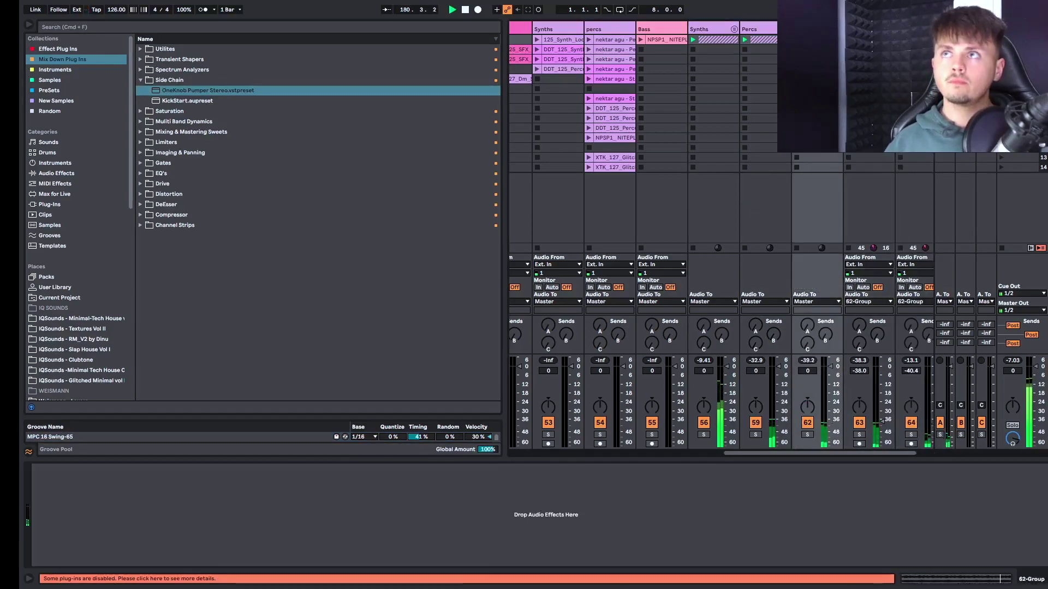